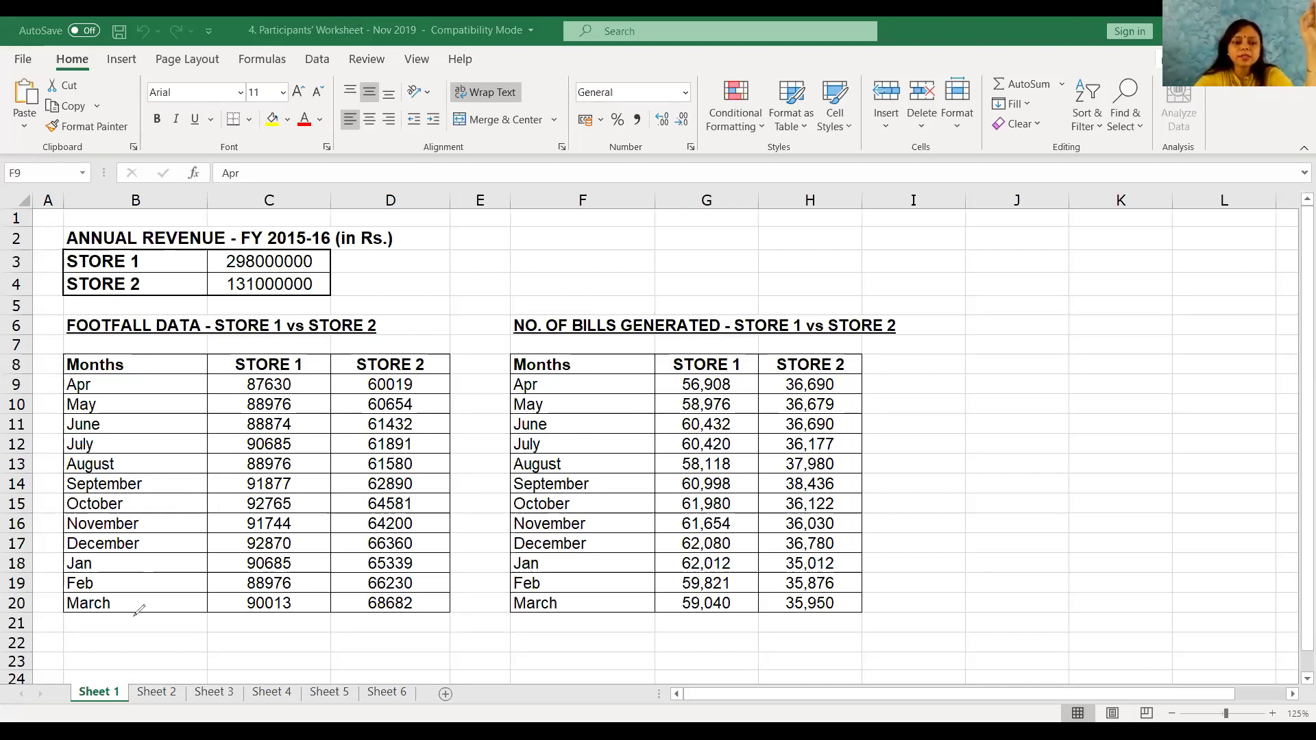
Step: Underline the footfall table's last row in pink ink and handwrite 'Conversion Ratio = Bills/FF' near G2:J3
drag(110, 617, 345, 632)
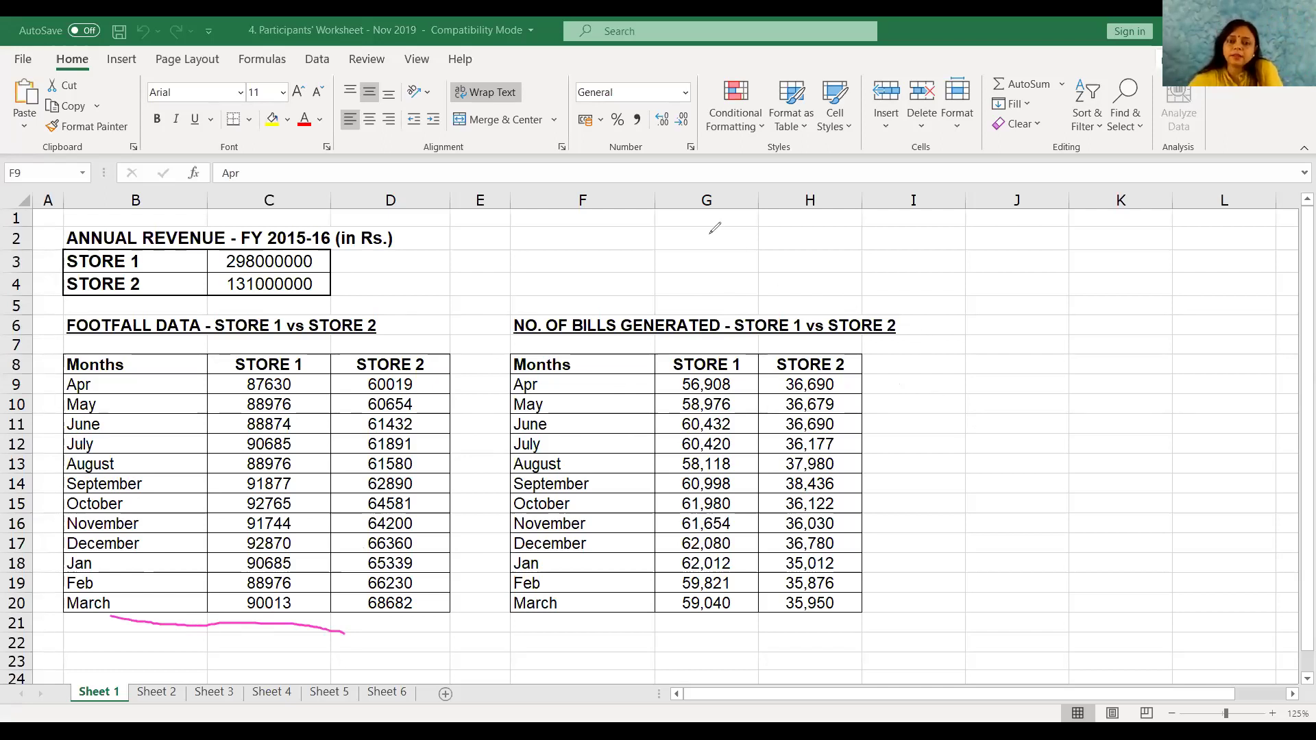
mouse_move(712, 231)
mouse_down()
mouse_move(714, 246)
mouse_move(831, 236)
mouse_move(857, 248)
mouse_move(927, 226)
mouse_move(929, 251)
mouse_move(966, 233)
mouse_move(965, 245)
mouse_move(1027, 237)
mouse_up()
mouse_move(1036, 218)
mouse_down()
mouse_move(1033, 237)
mouse_move(1055, 248)
mouse_move(996, 244)
mouse_move(990, 274)
mouse_move(1026, 258)
mouse_up()
drag(1010, 268, 1021, 267)
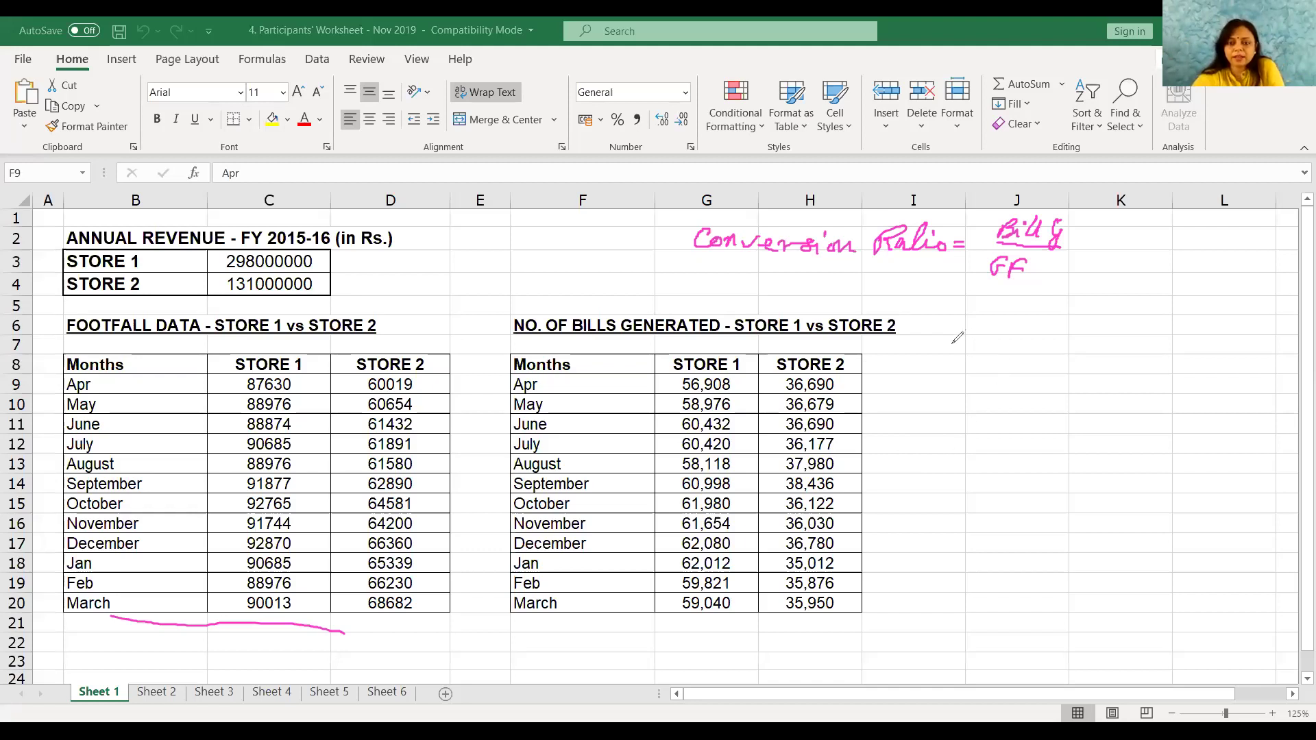
mouse_move(990, 346)
mouse_down()
mouse_move(987, 370)
mouse_move(948, 377)
mouse_move(958, 414)
mouse_move(988, 396)
mouse_move(922, 395)
mouse_up()
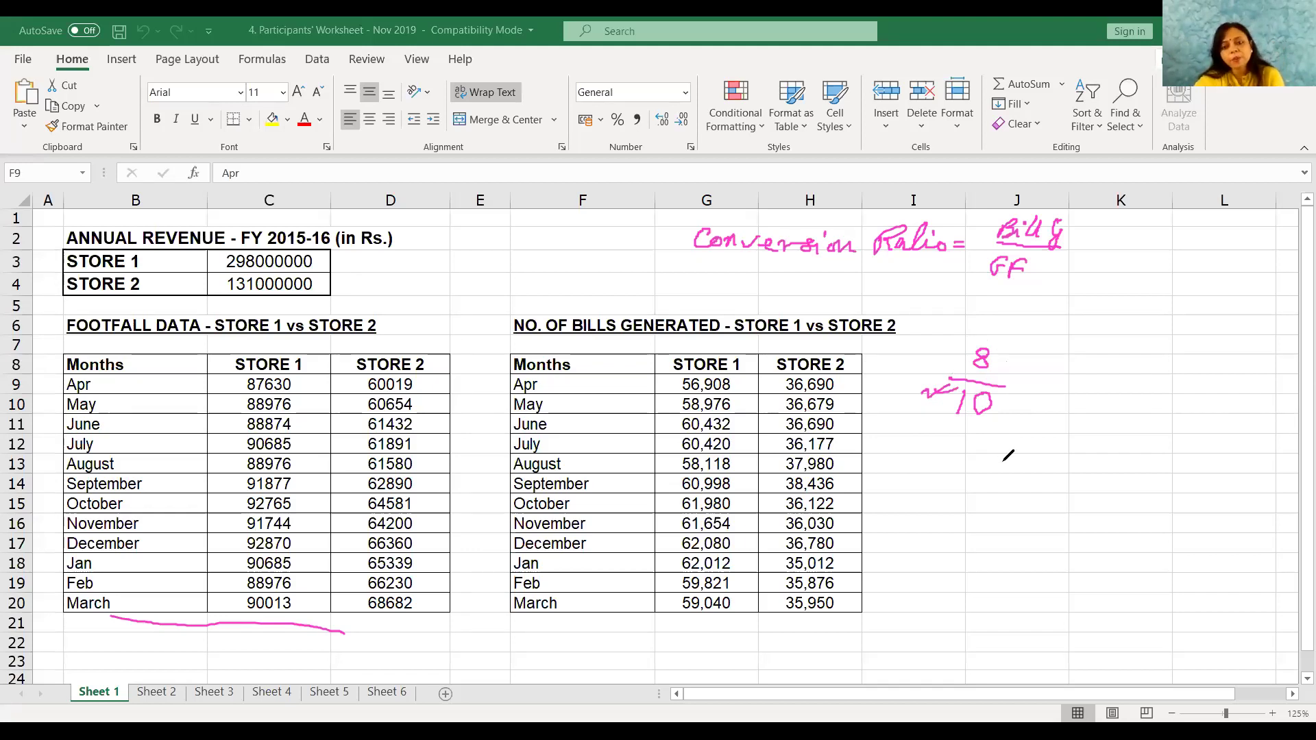
mouse_move(1009, 453)
mouse_down()
mouse_move(1004, 475)
mouse_move(1021, 458)
mouse_up()
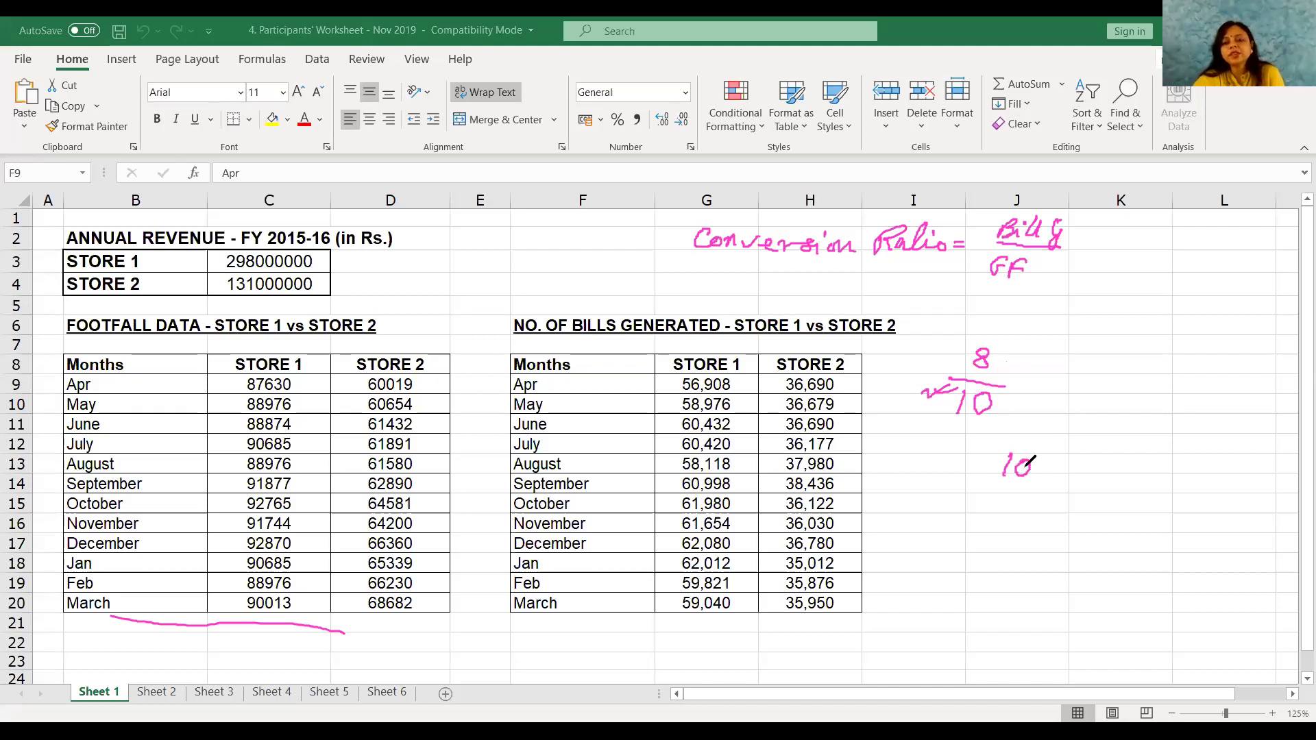
mouse_move(1028, 512)
mouse_down()
mouse_move(1004, 528)
mouse_move(1033, 504)
mouse_up()
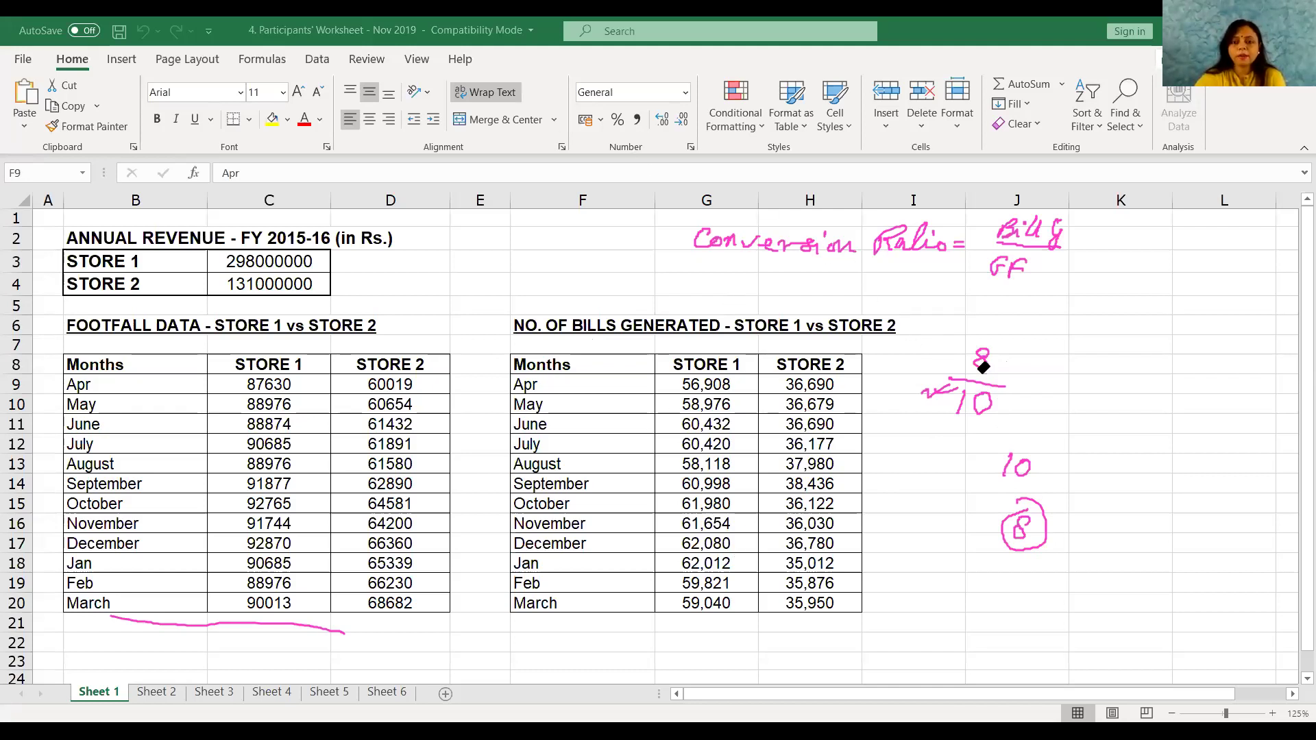
mouse_move(983, 367)
mouse_down()
mouse_move(948, 402)
mouse_move(959, 394)
mouse_move(1022, 551)
mouse_move(1002, 446)
mouse_move(1006, 474)
mouse_up()
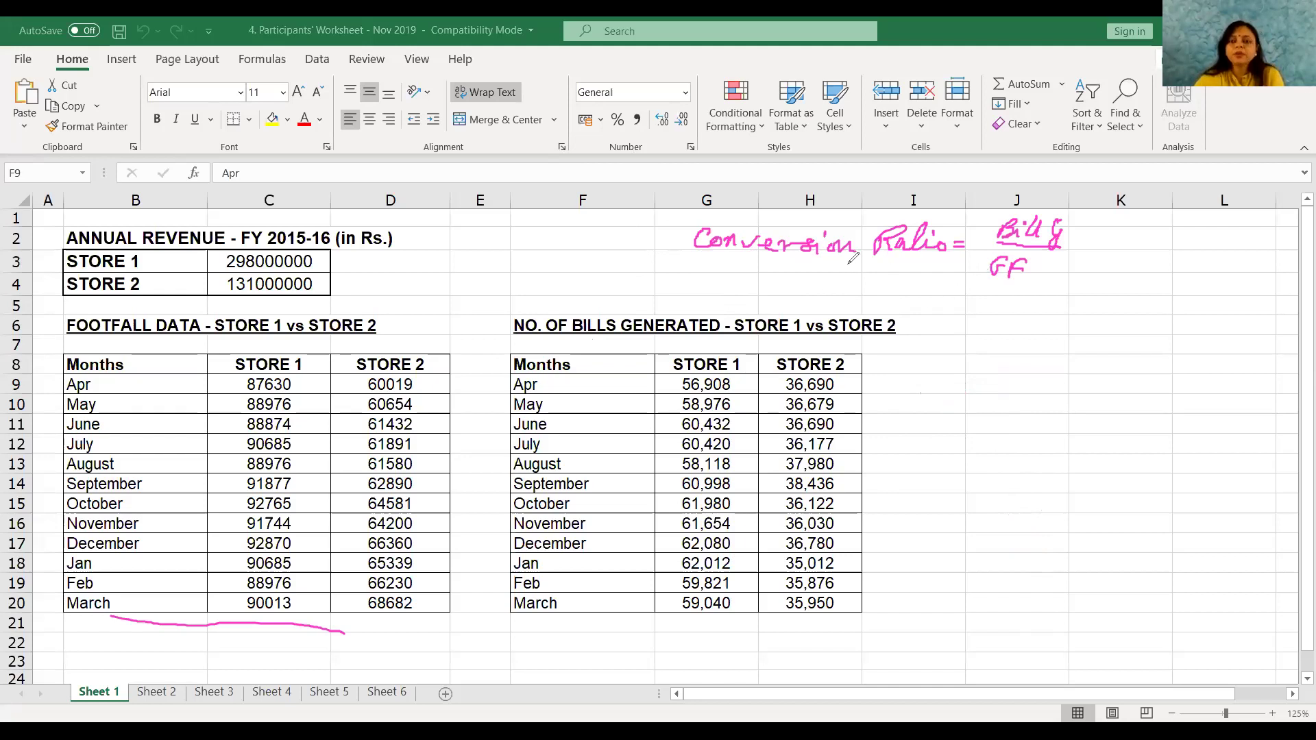
Step: Underline 'Conversion' and tick the FOOTFALL DATA and NO. OF BILLS titles in pink ink
drag(884, 269, 789, 272)
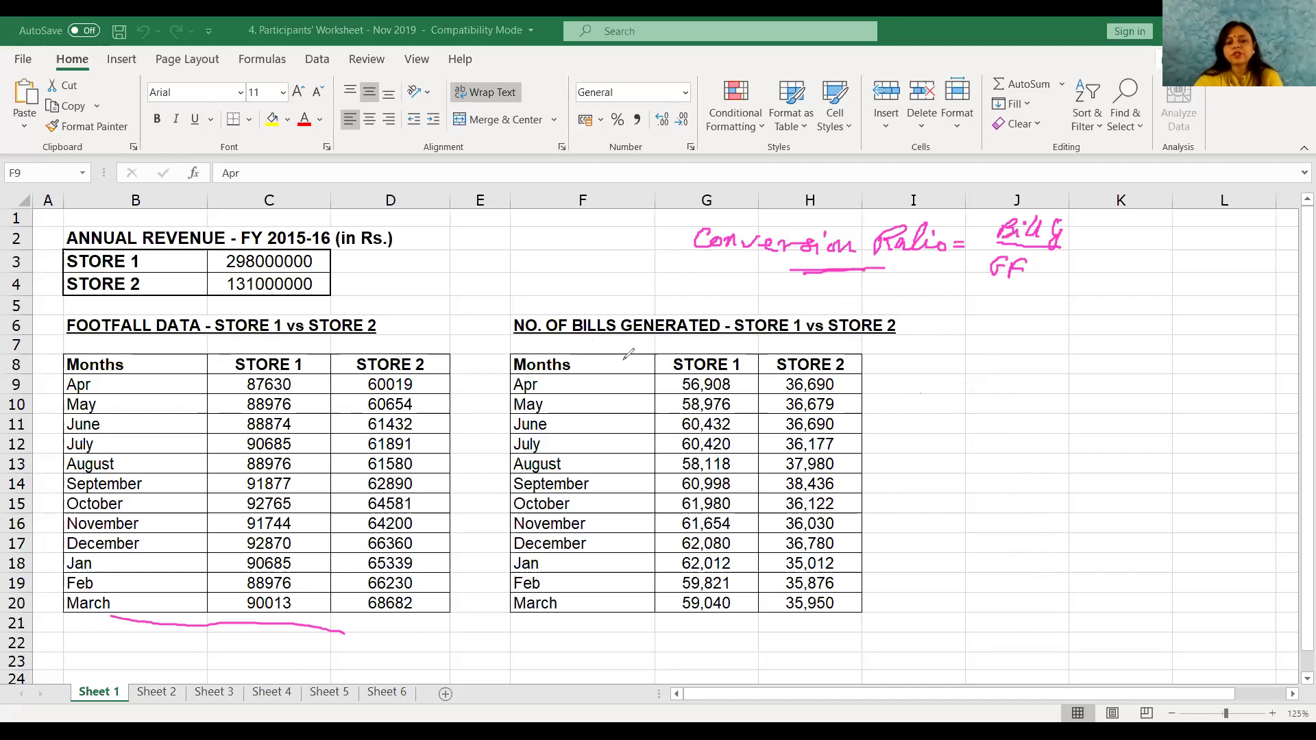
drag(401, 329, 426, 324)
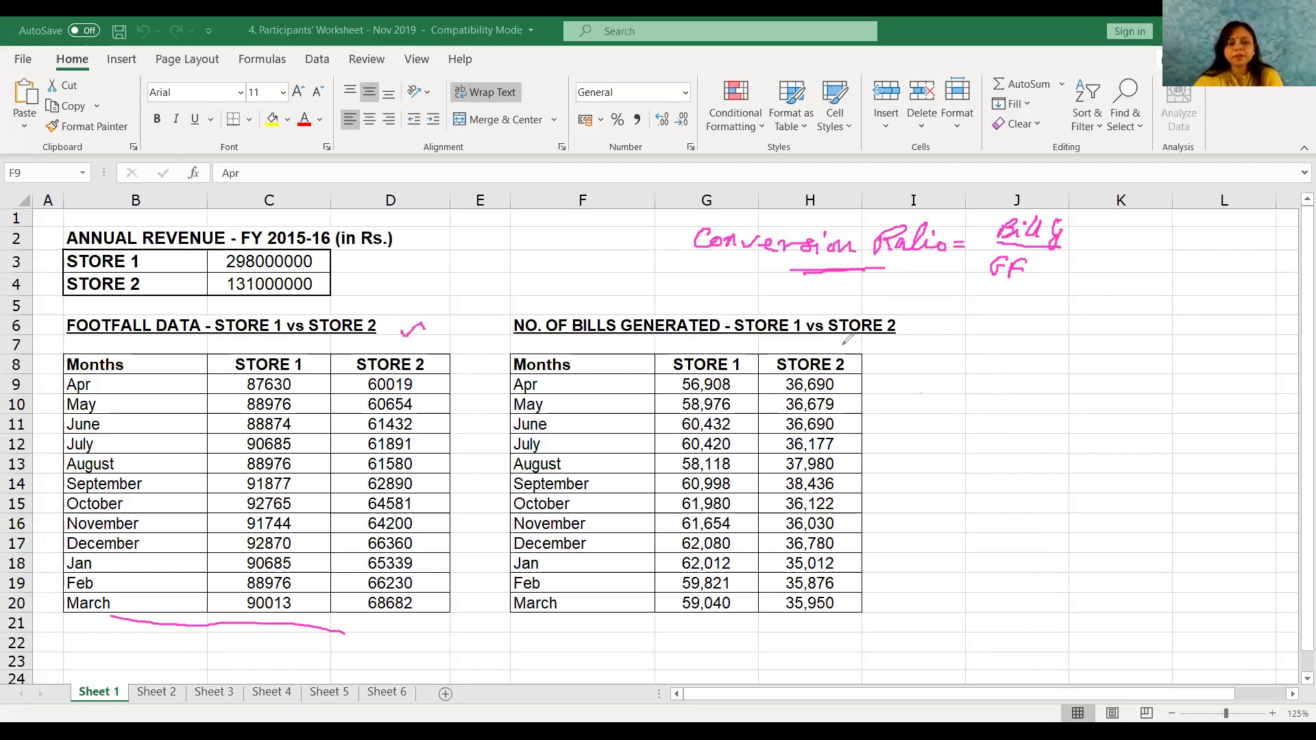
drag(916, 326, 946, 314)
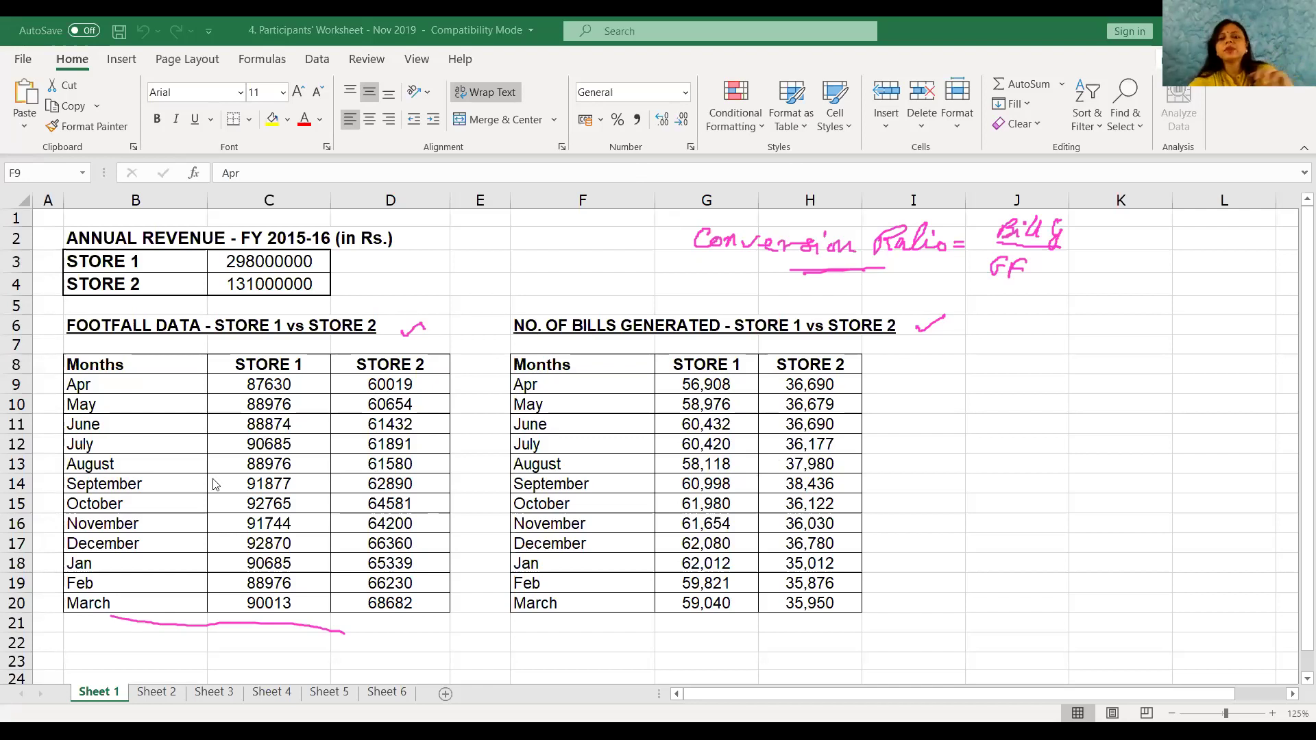
Step: Enter =AVERAGE(C9:C20) in C22, giving Store 1's average footfall of 90339.25
click(292, 639)
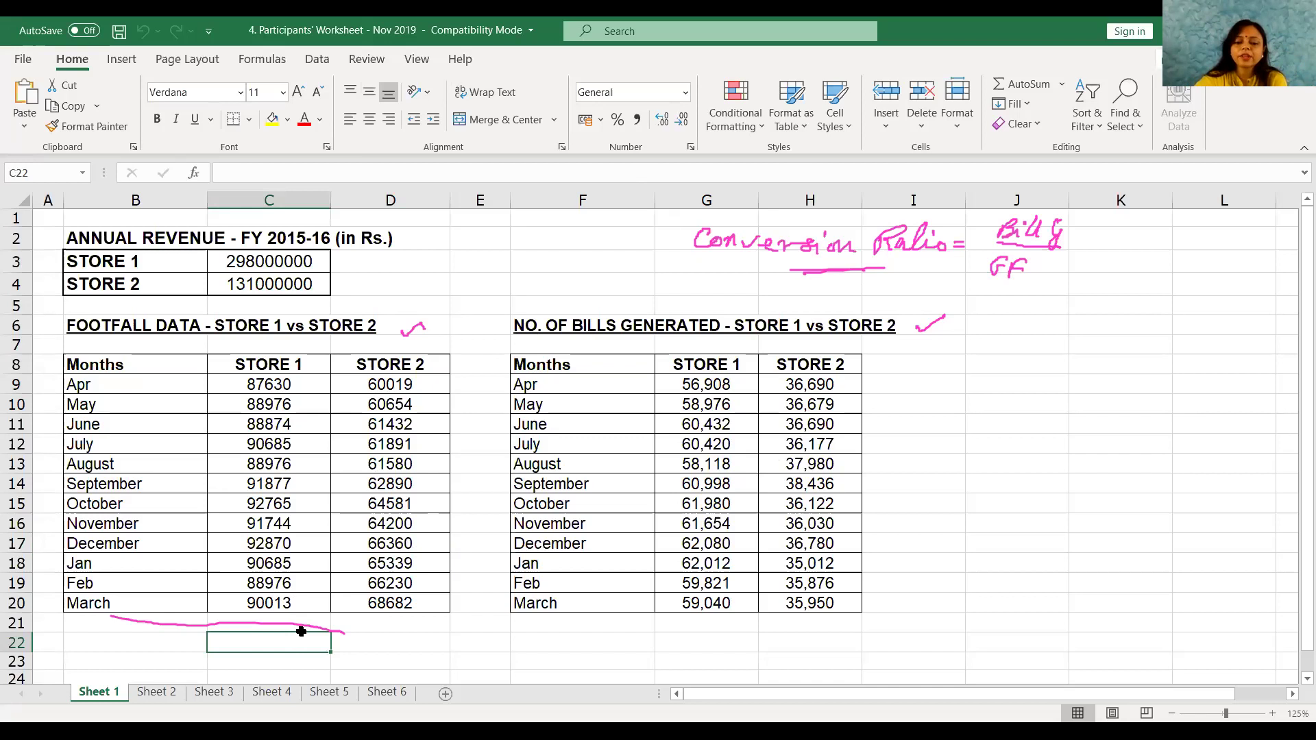
text(=)
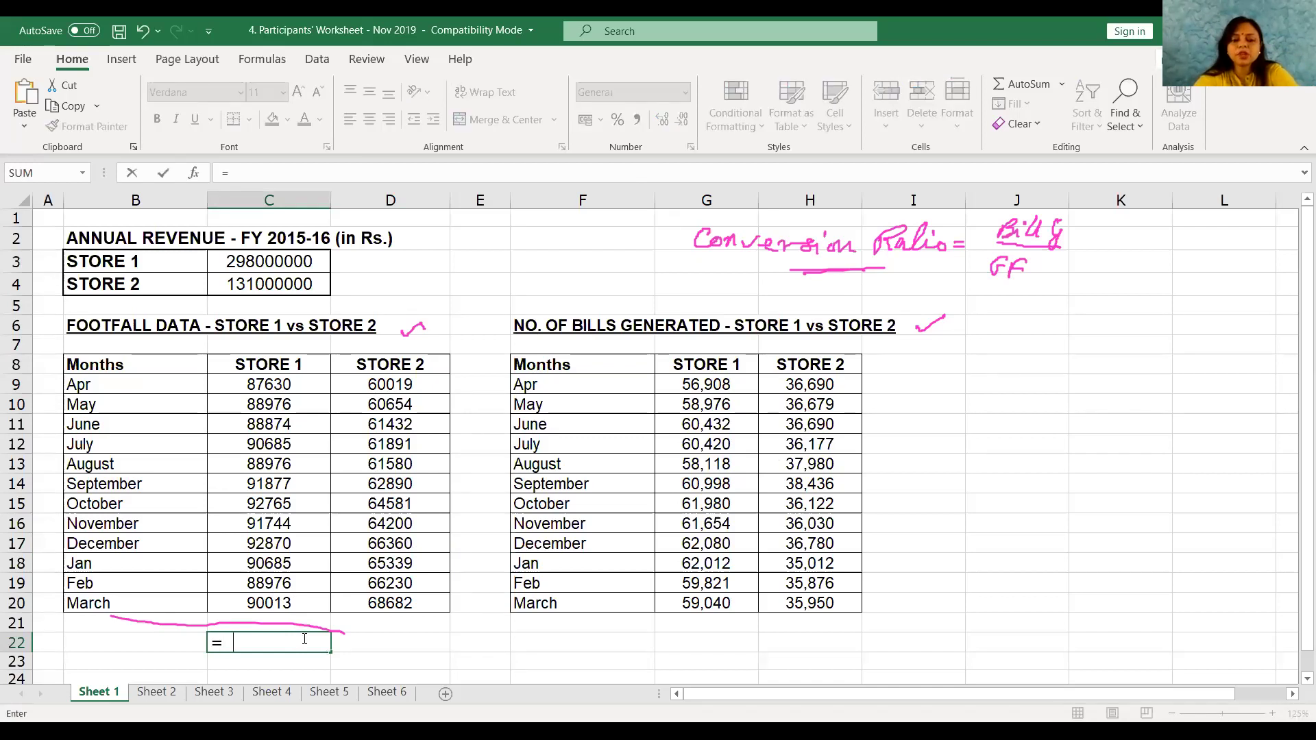
key(BackSpace)
text(av)
click(261, 583)
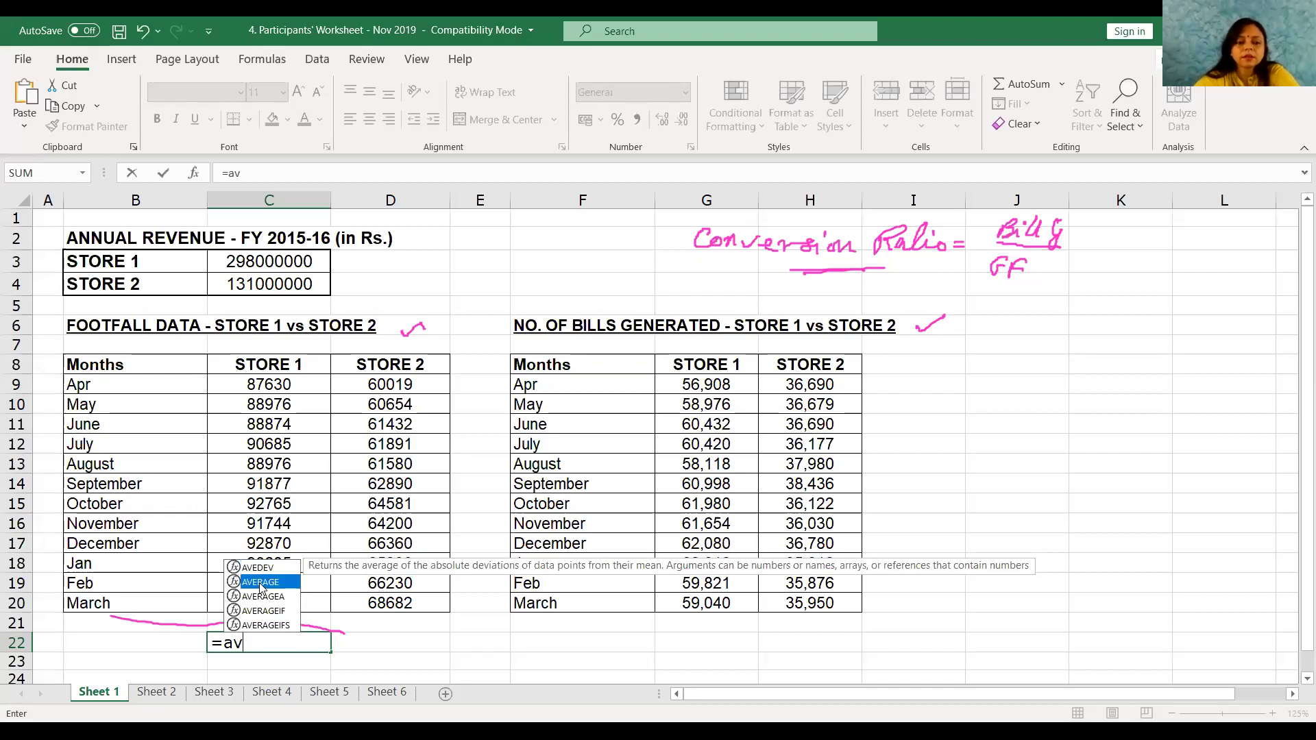
key(Tab)
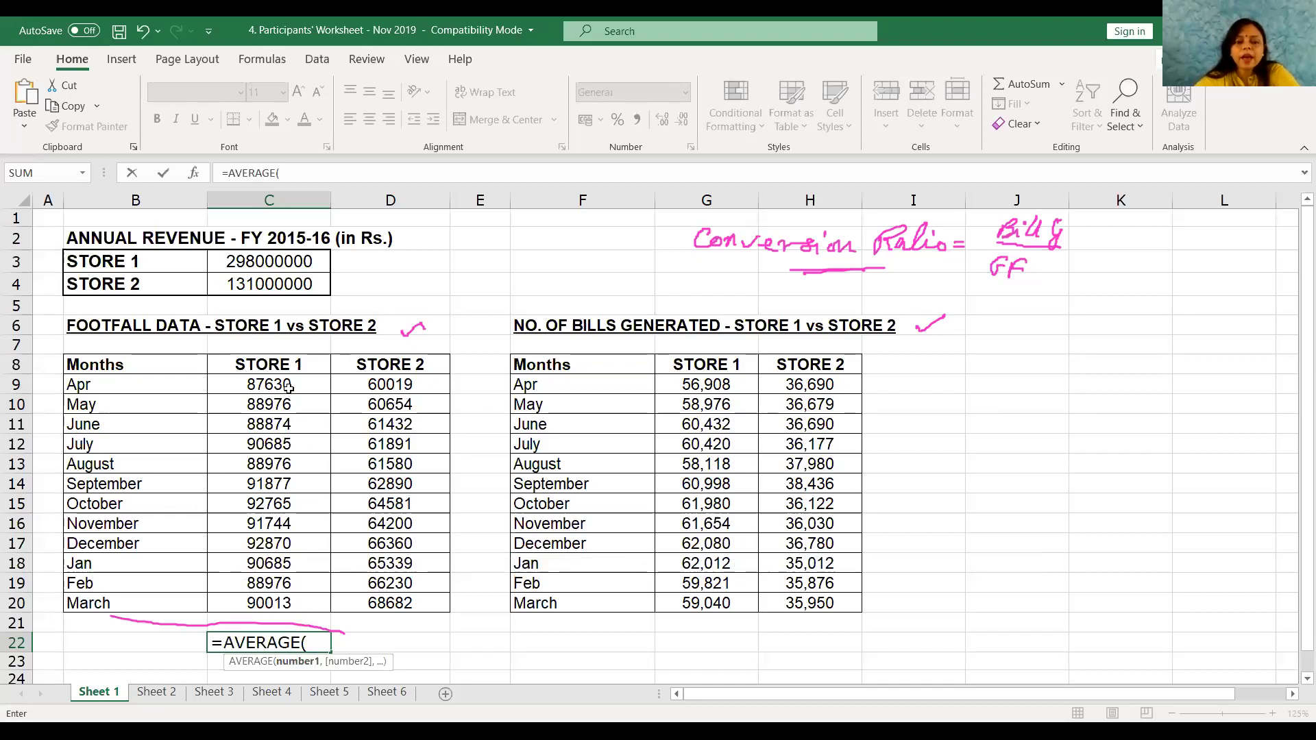
click(288, 388)
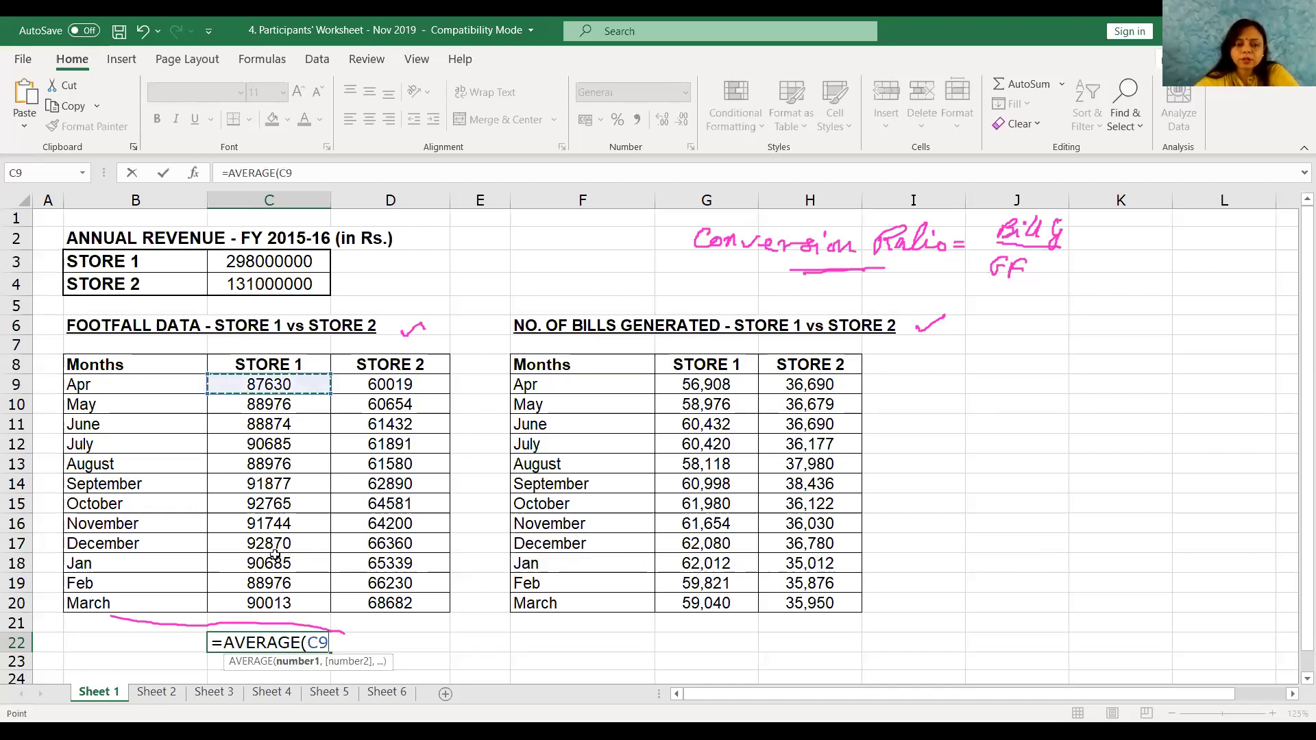
shift+click(271, 603)
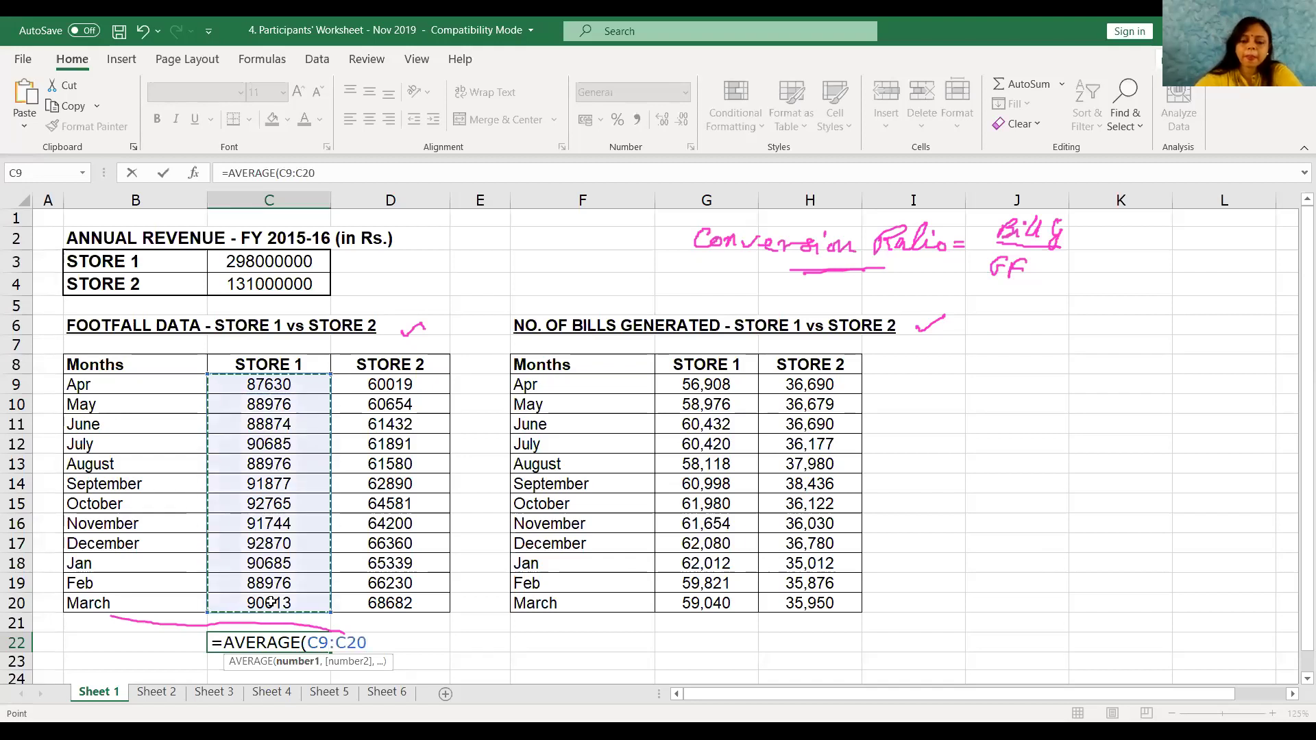
text())
key(Return)
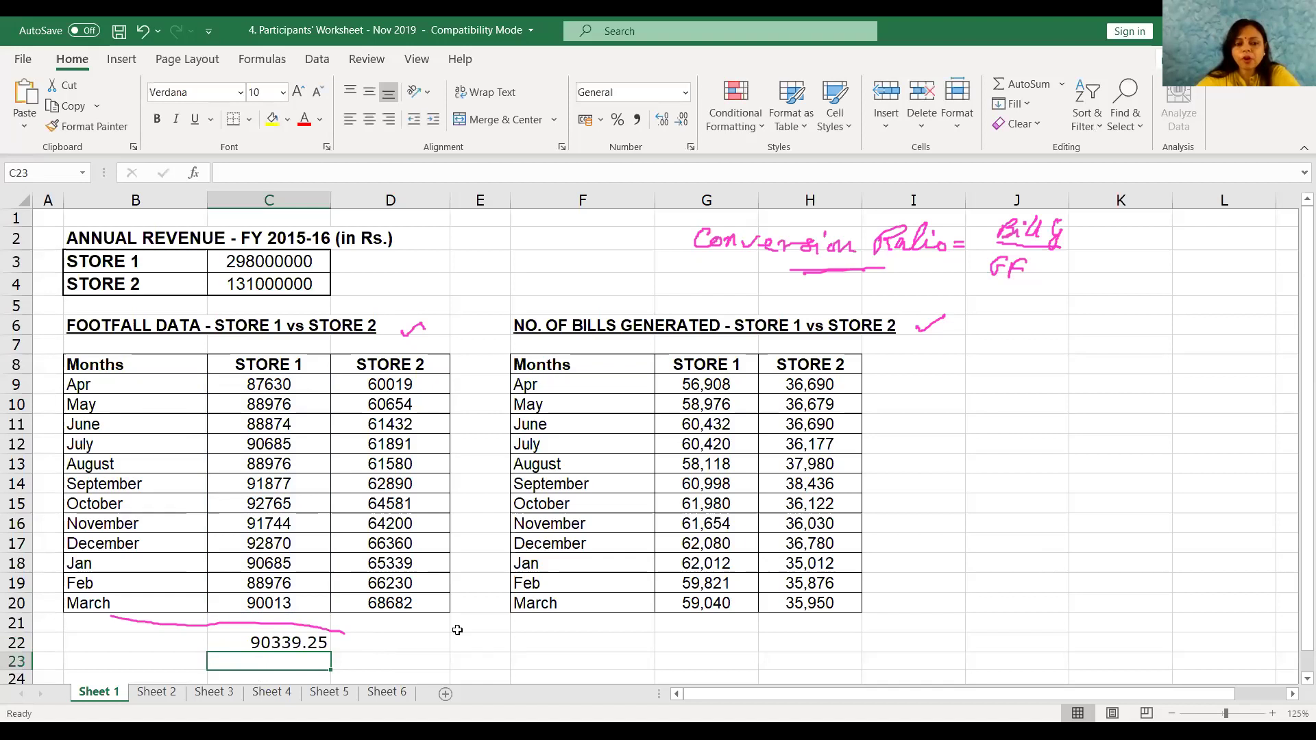
Step: Enter =AVERAGE(D9:D20) in D22, giving Store 2's average footfall of 63654.83333
click(394, 644)
text(=)
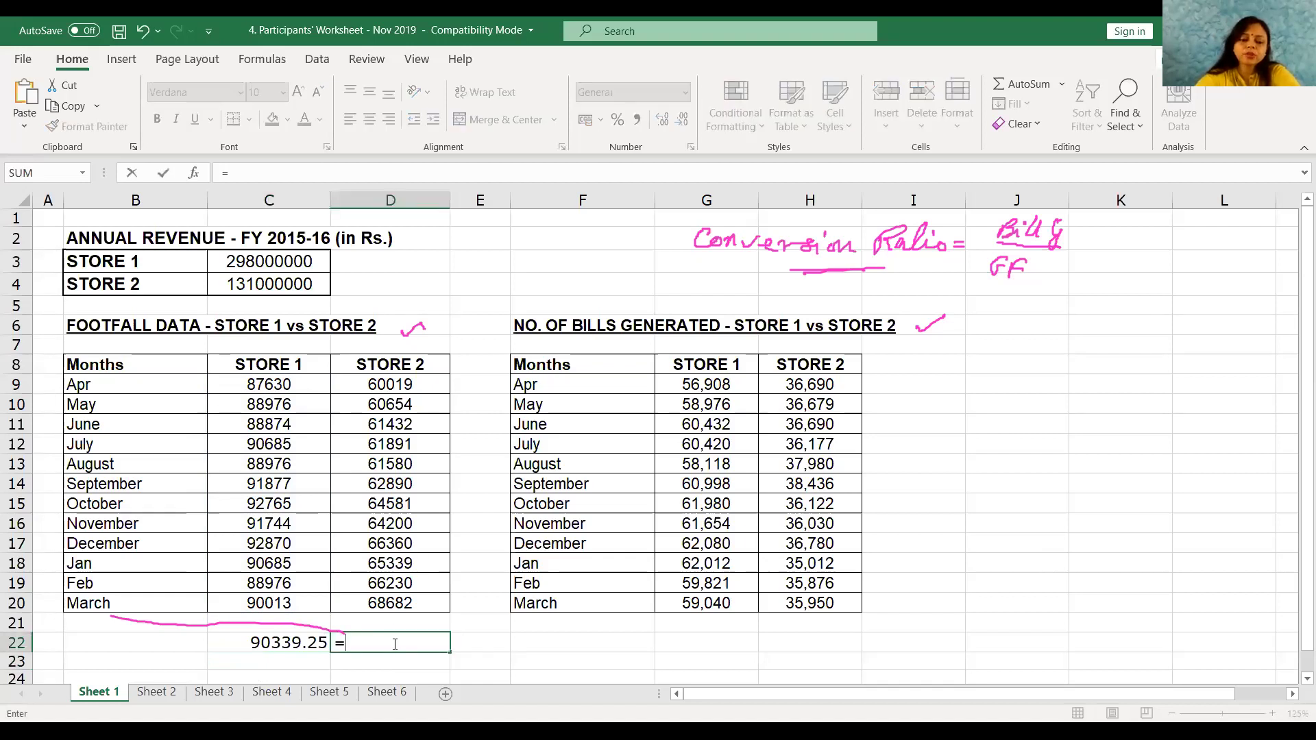
text(ave)
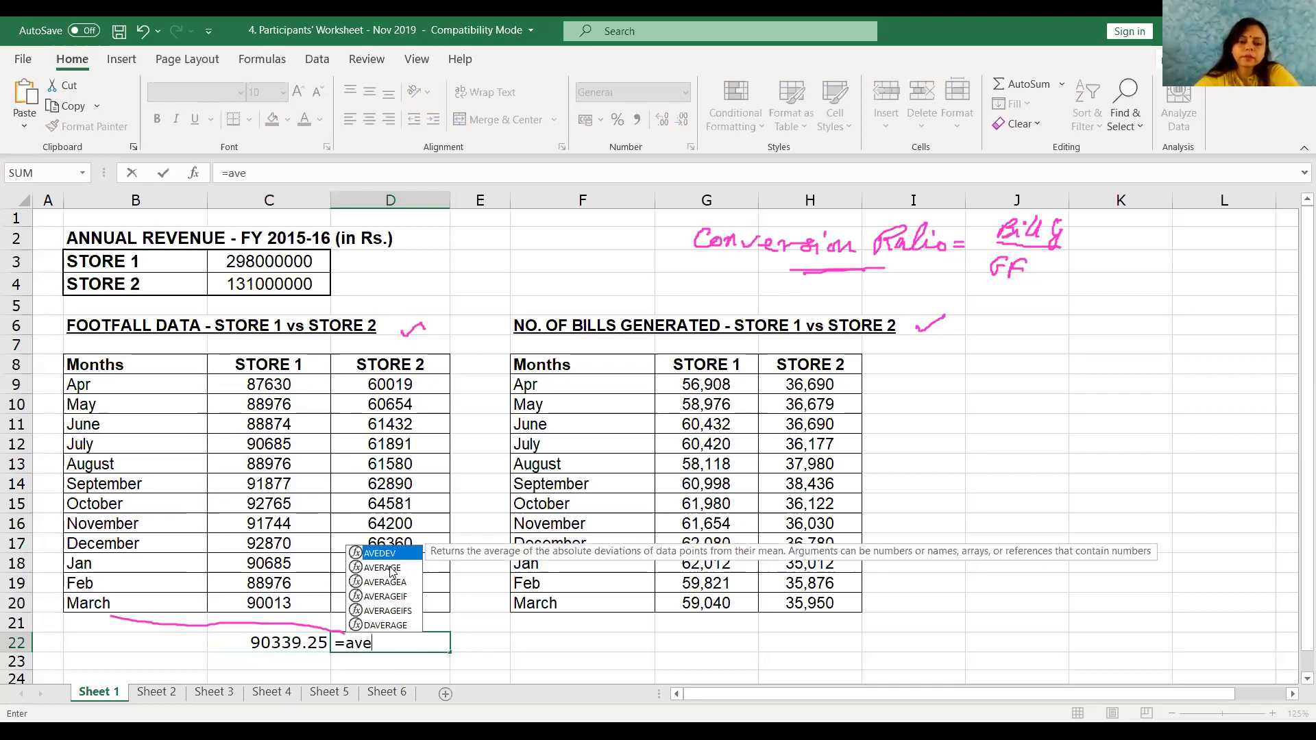
click(392, 569)
key(Tab)
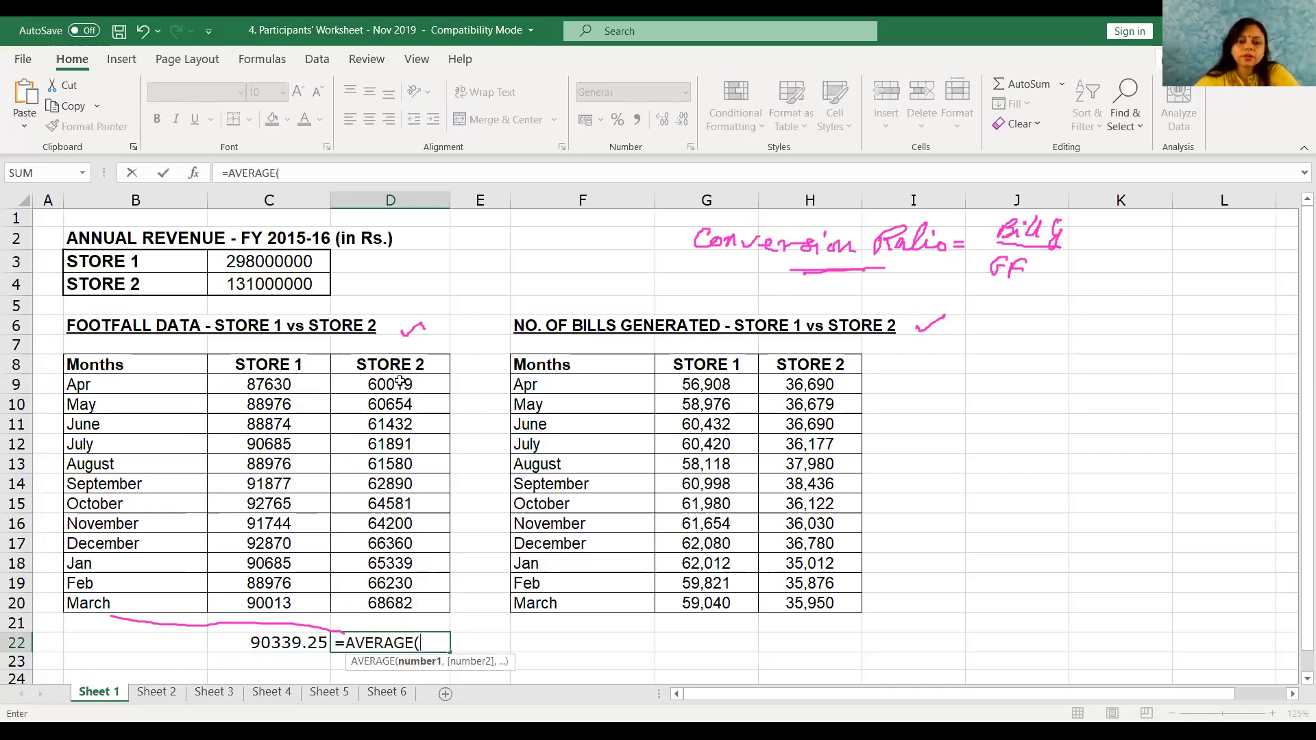
click(400, 383)
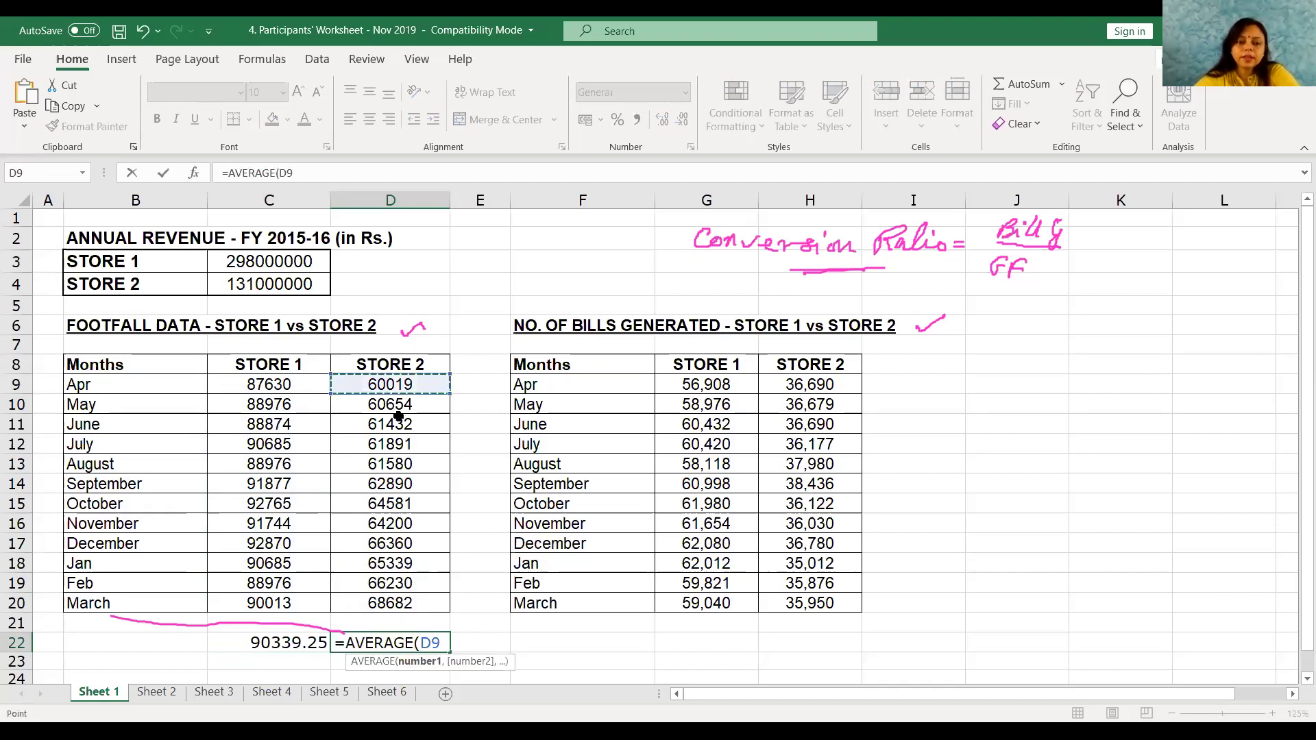
shift+click(377, 598)
text())
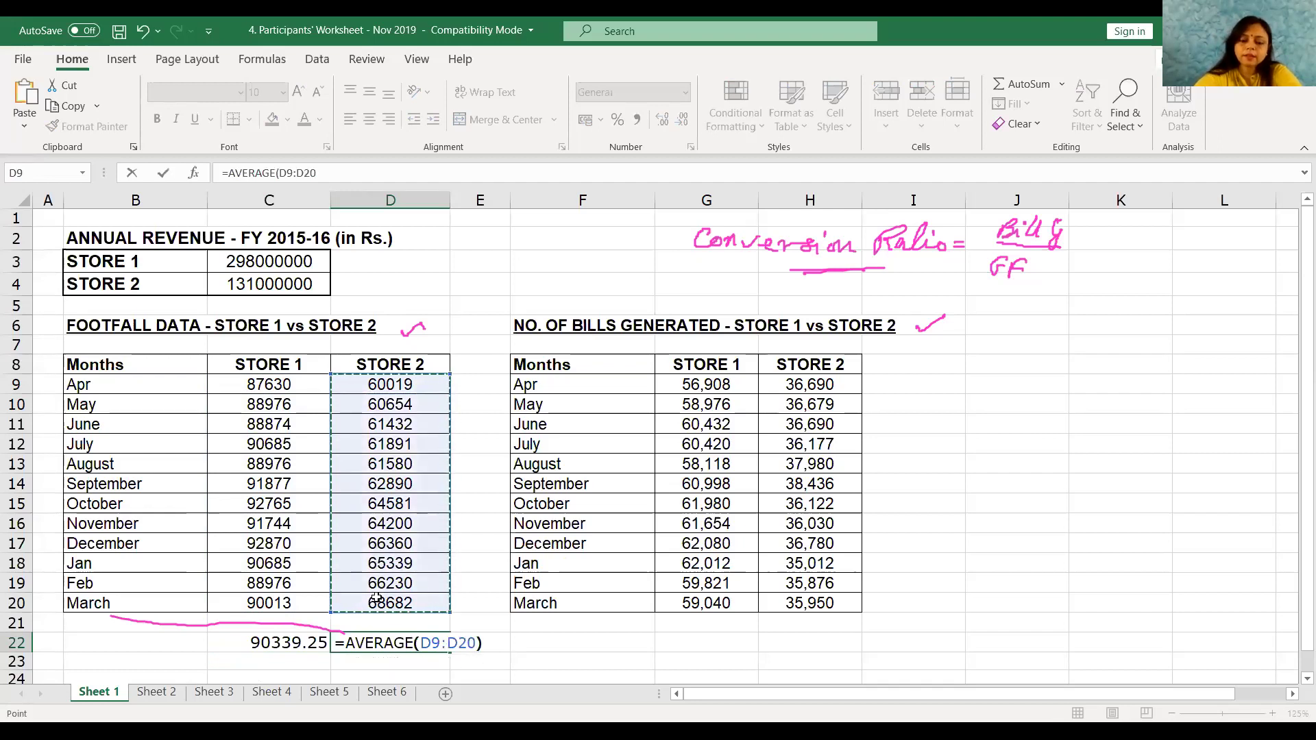
key(Return)
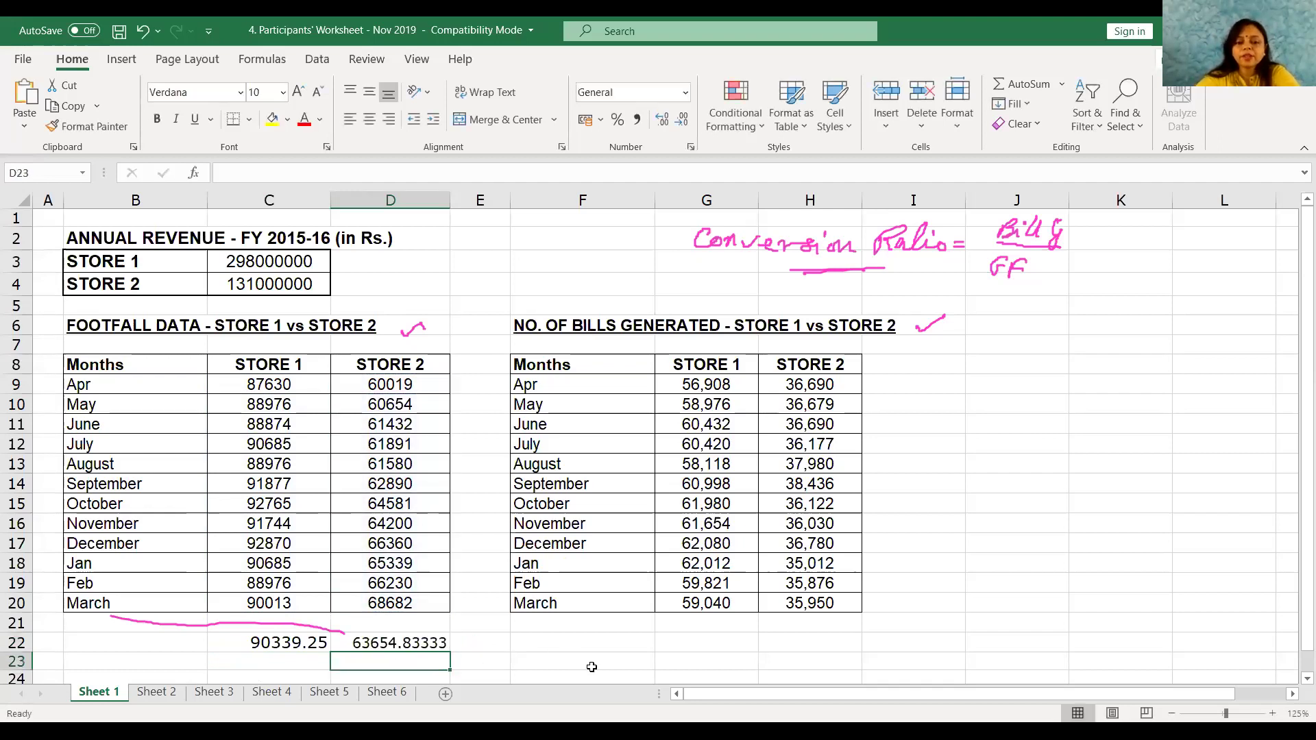
click(694, 641)
text(=)
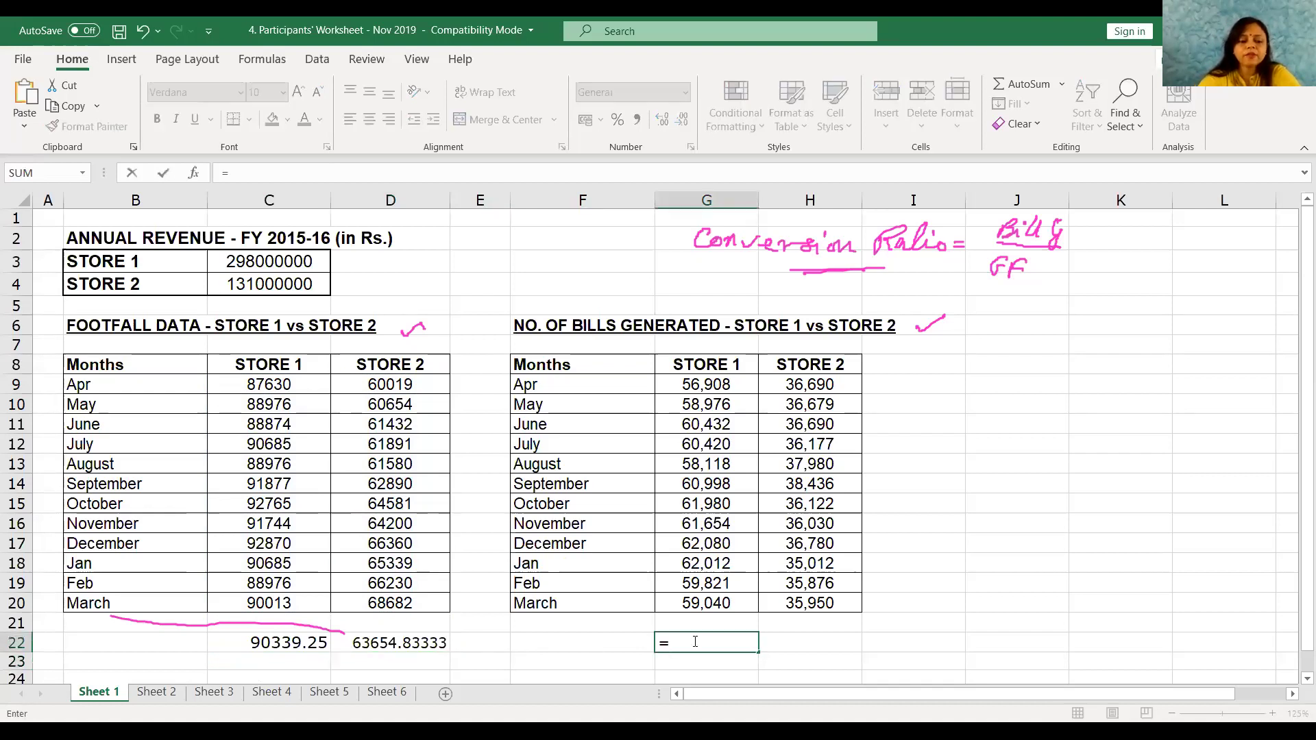
text(ave)
Step: Complete =AVERAGE(G9:G20) in G22 for Store 1's average monthly bills, 60,203
double_click(798, 657)
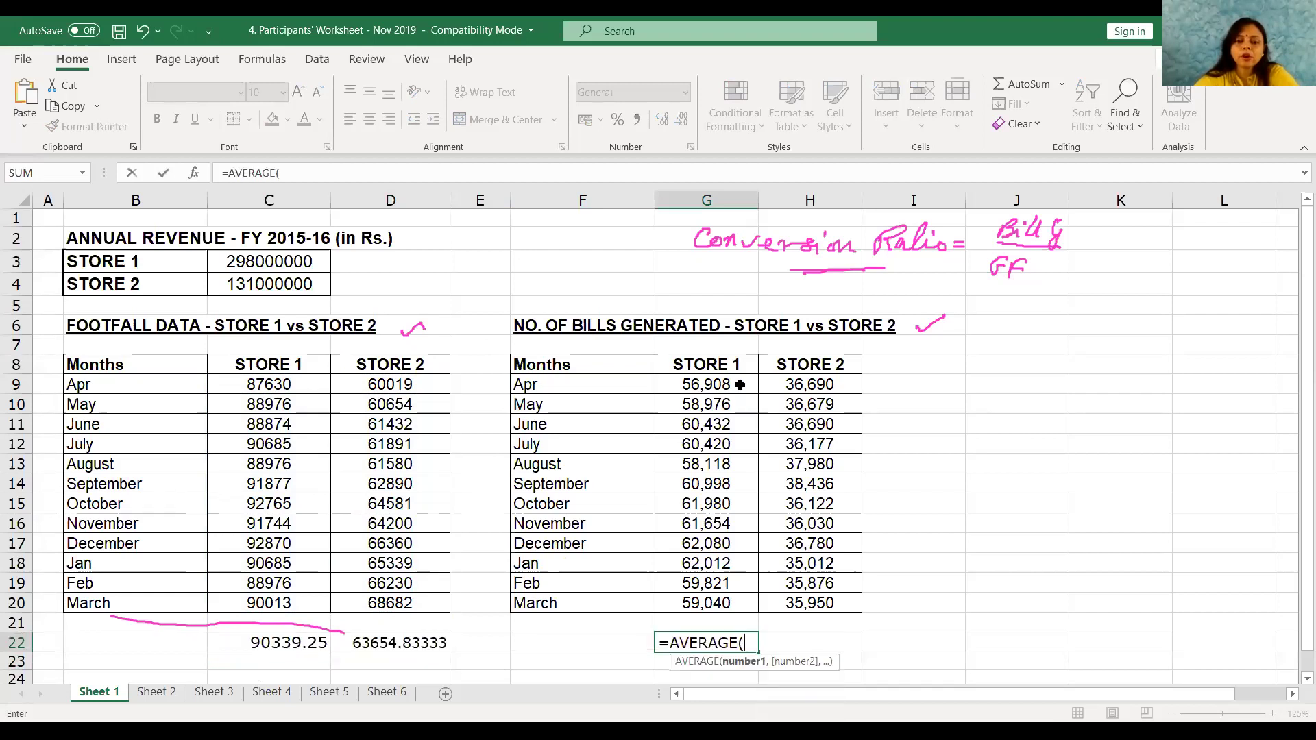
click(740, 383)
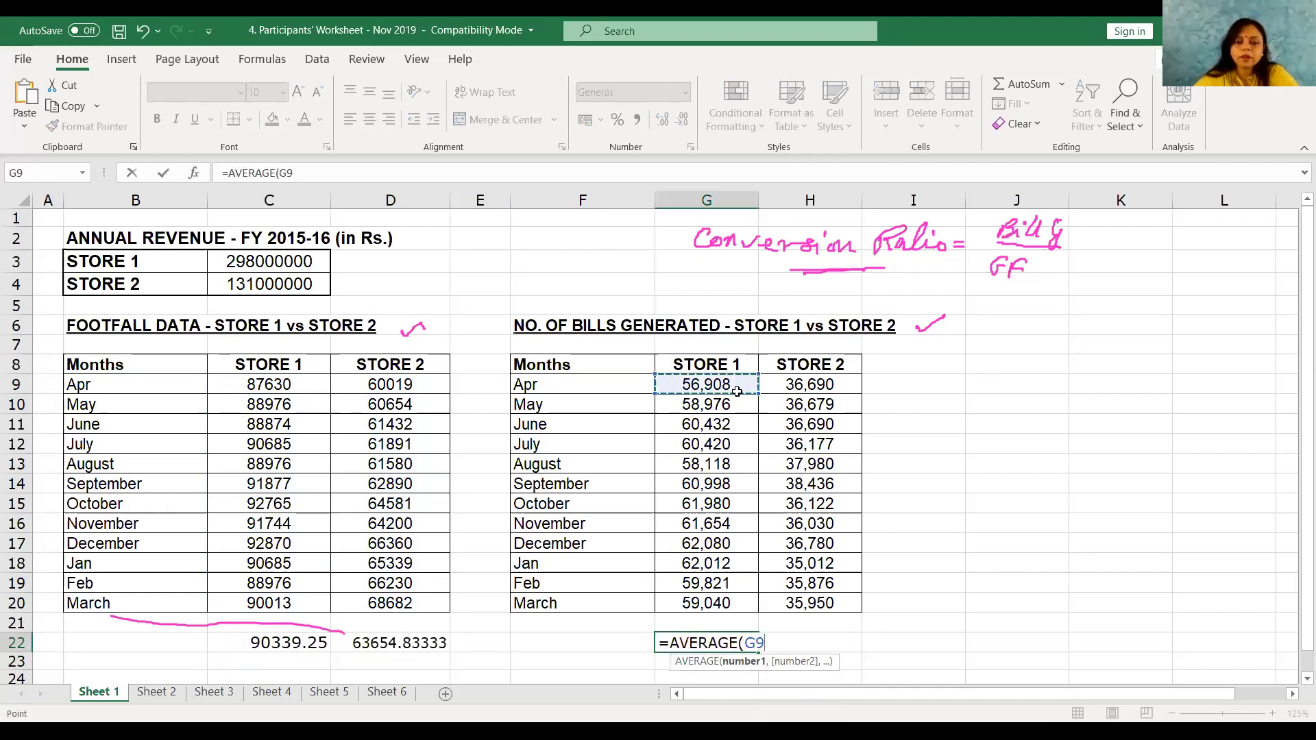
shift+click(707, 600)
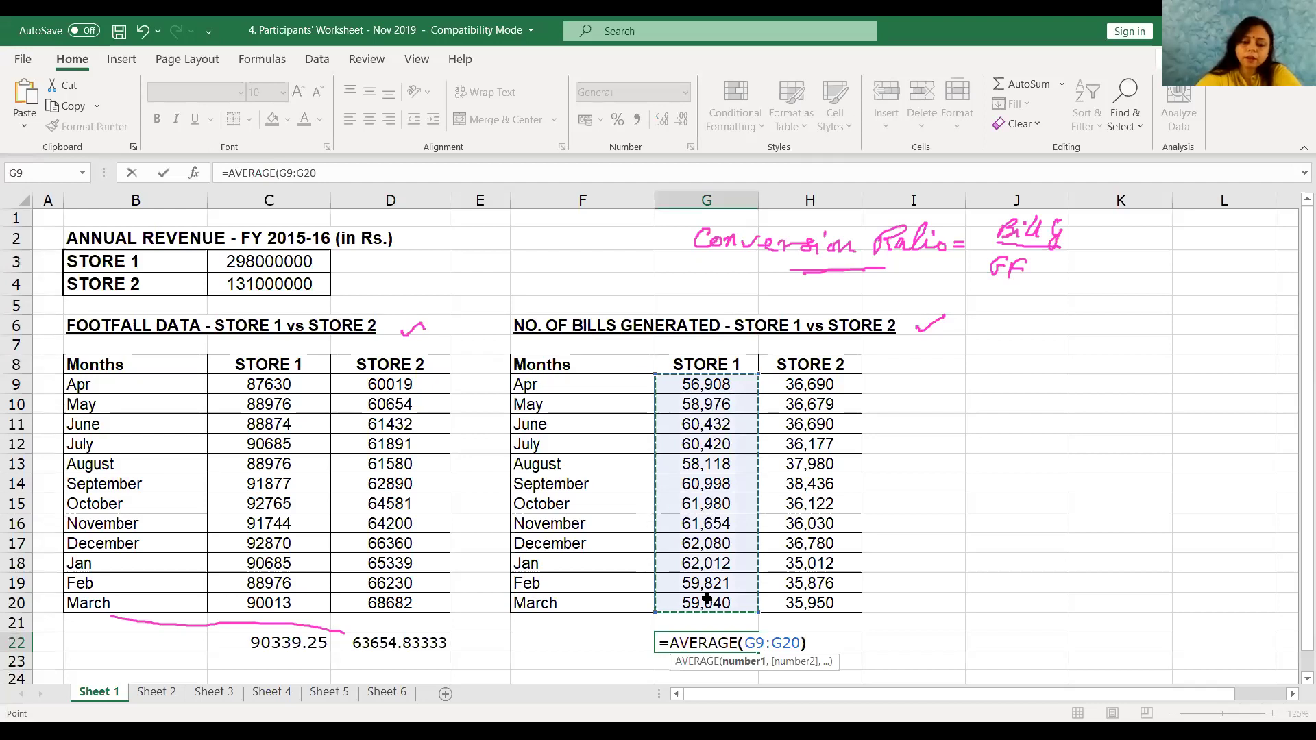
key(Return)
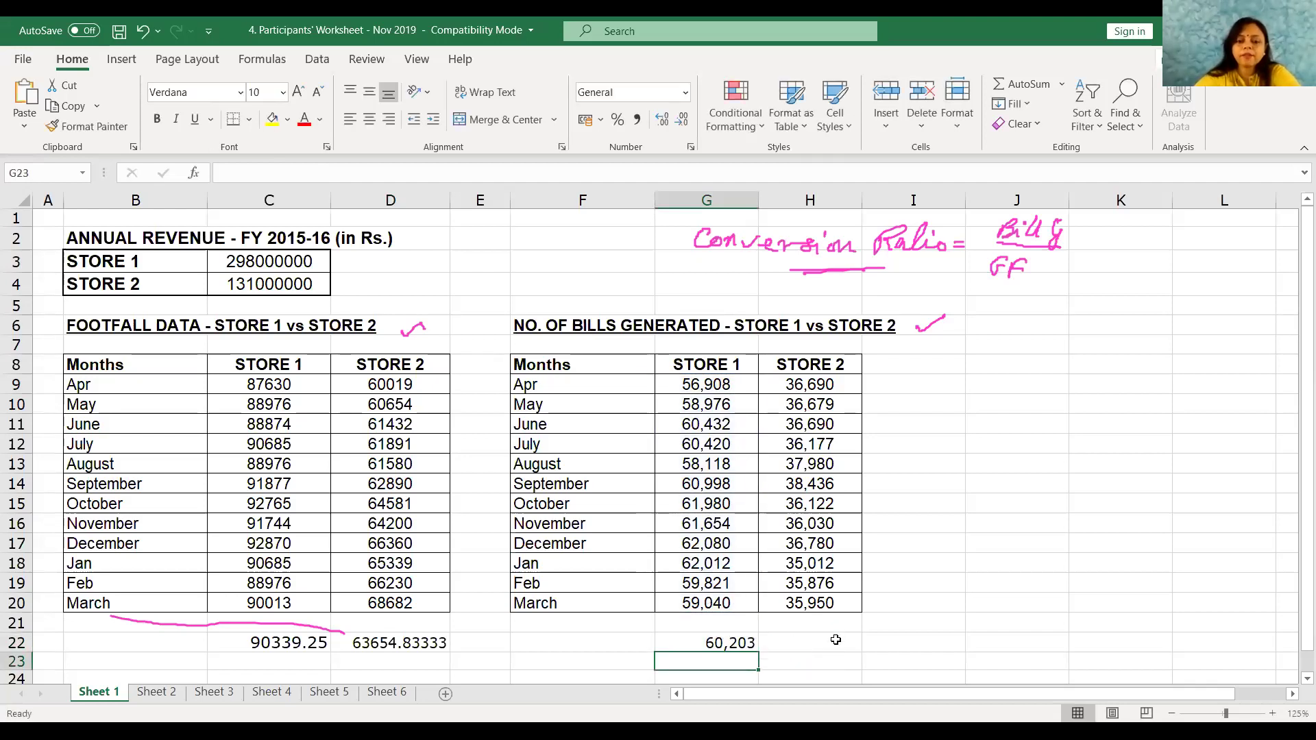
Step: Enter =AVERAGE(H9:H20) in H22 for Store 2's average monthly bills, 36,535
click(835, 639)
text(=)
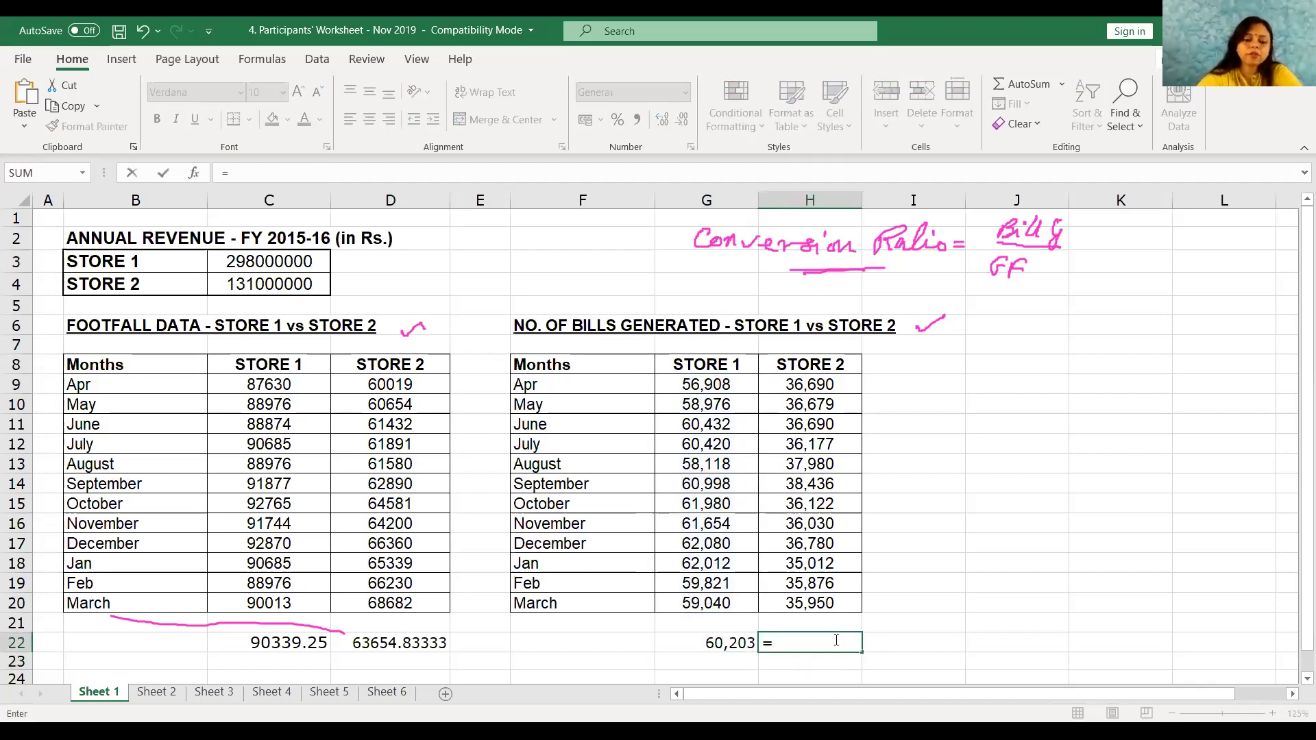
text(ave)
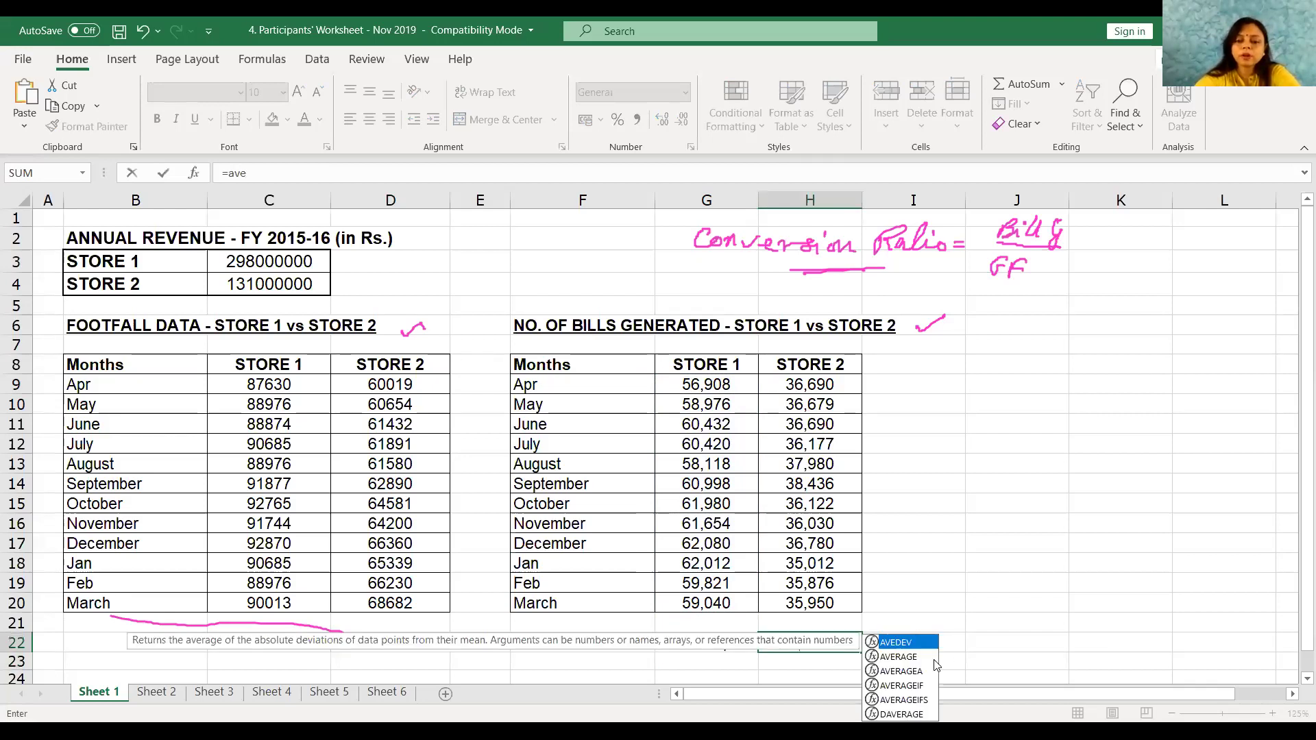
key(Down)
key(Tab)
click(821, 385)
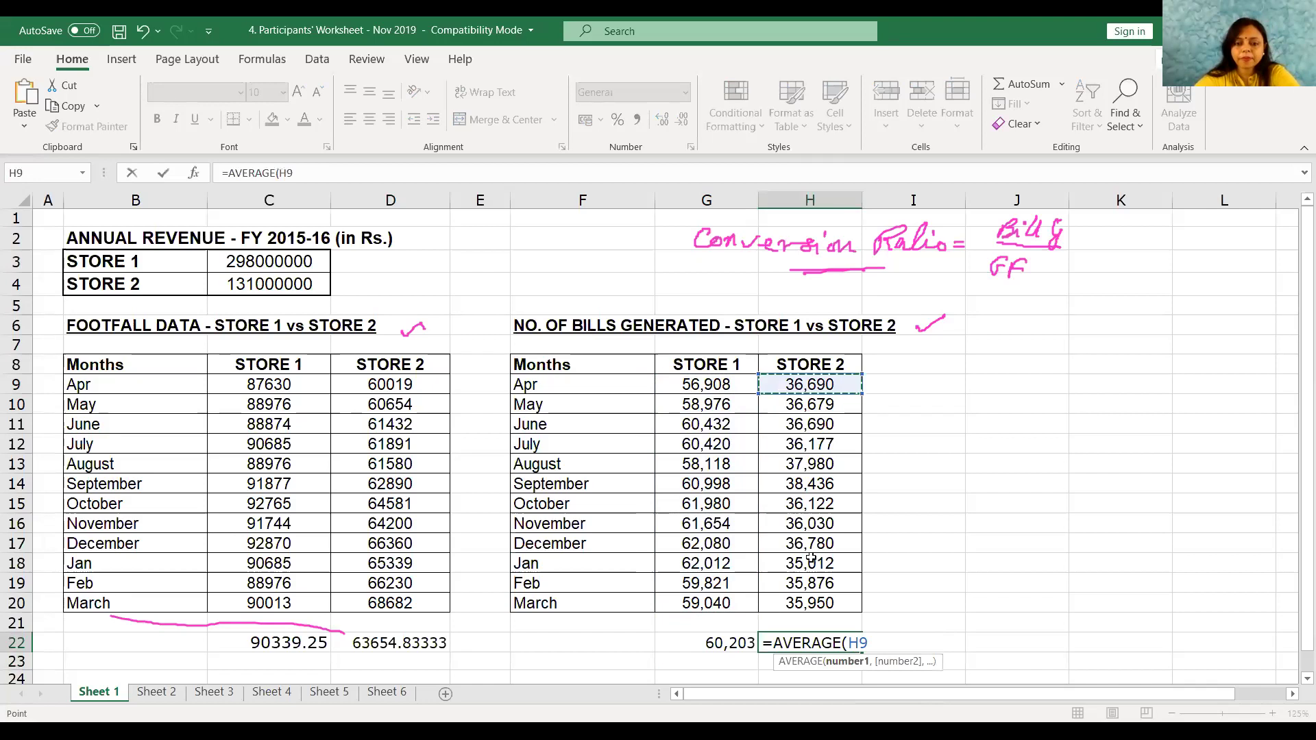
shift+click(805, 598)
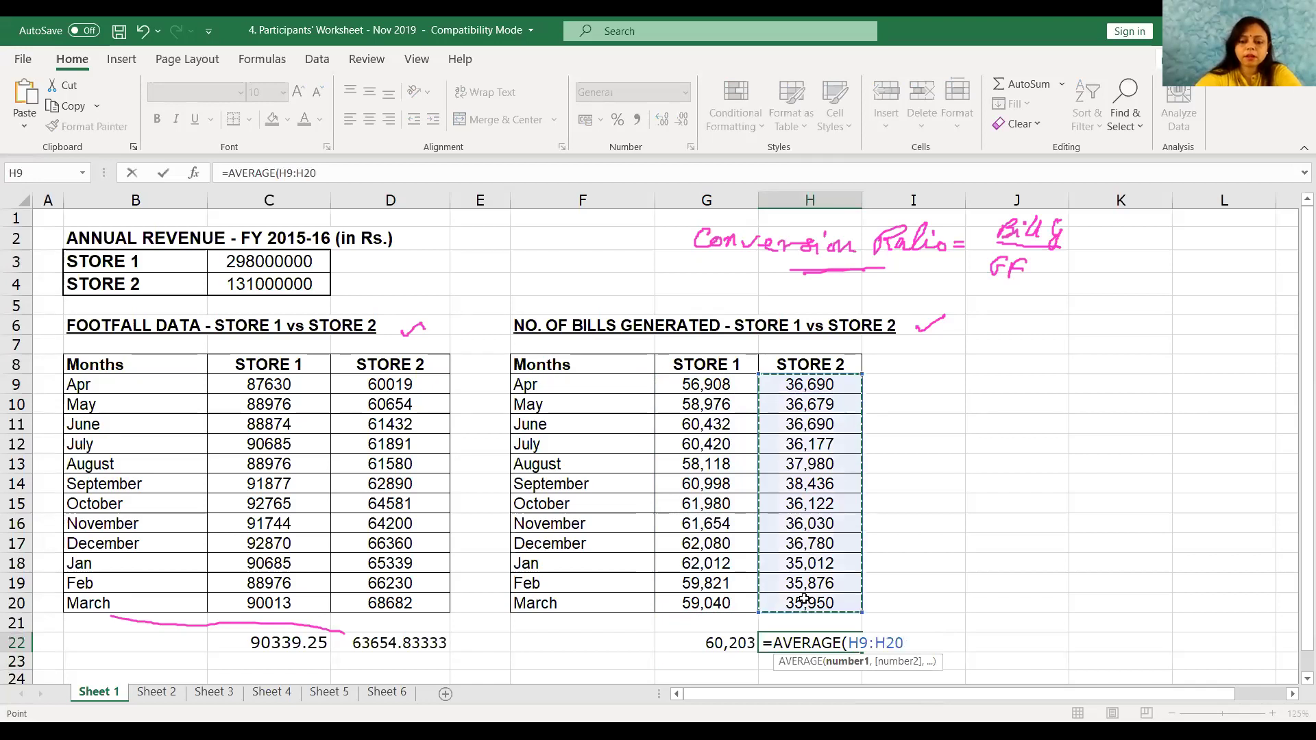
text())
key(Return)
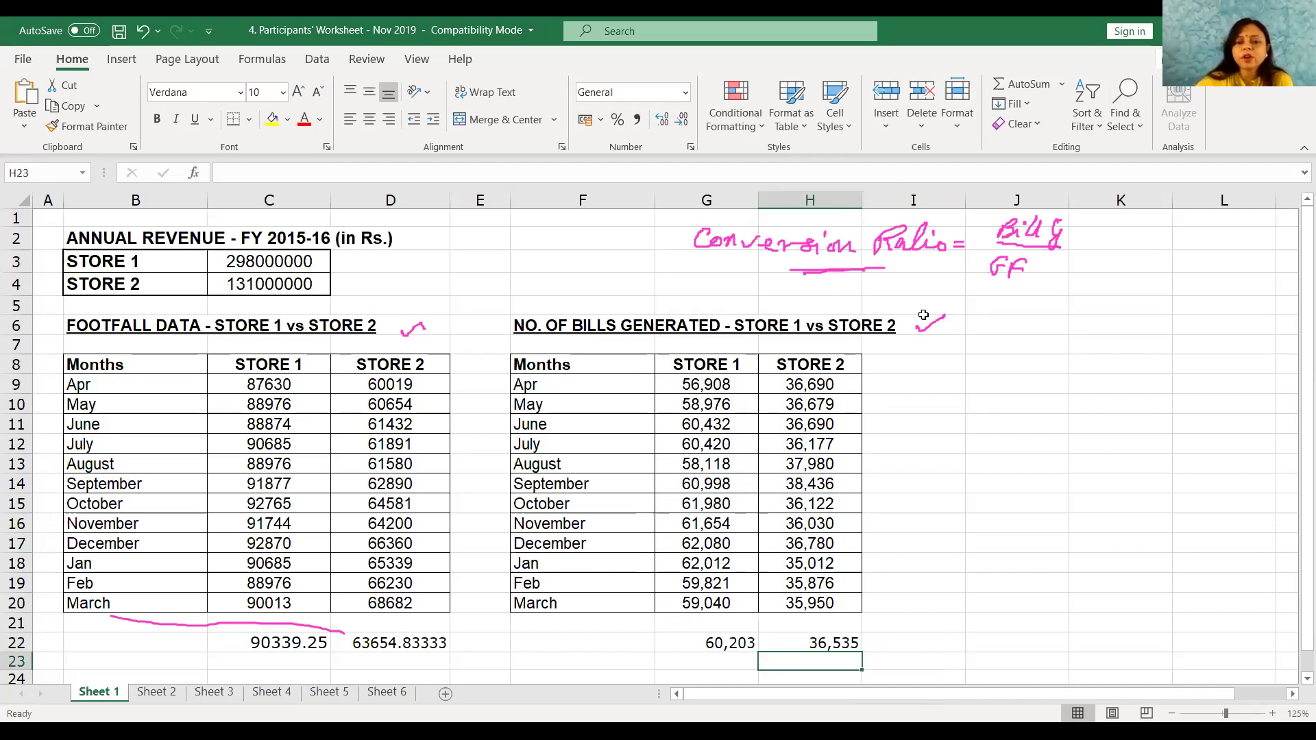
click(944, 386)
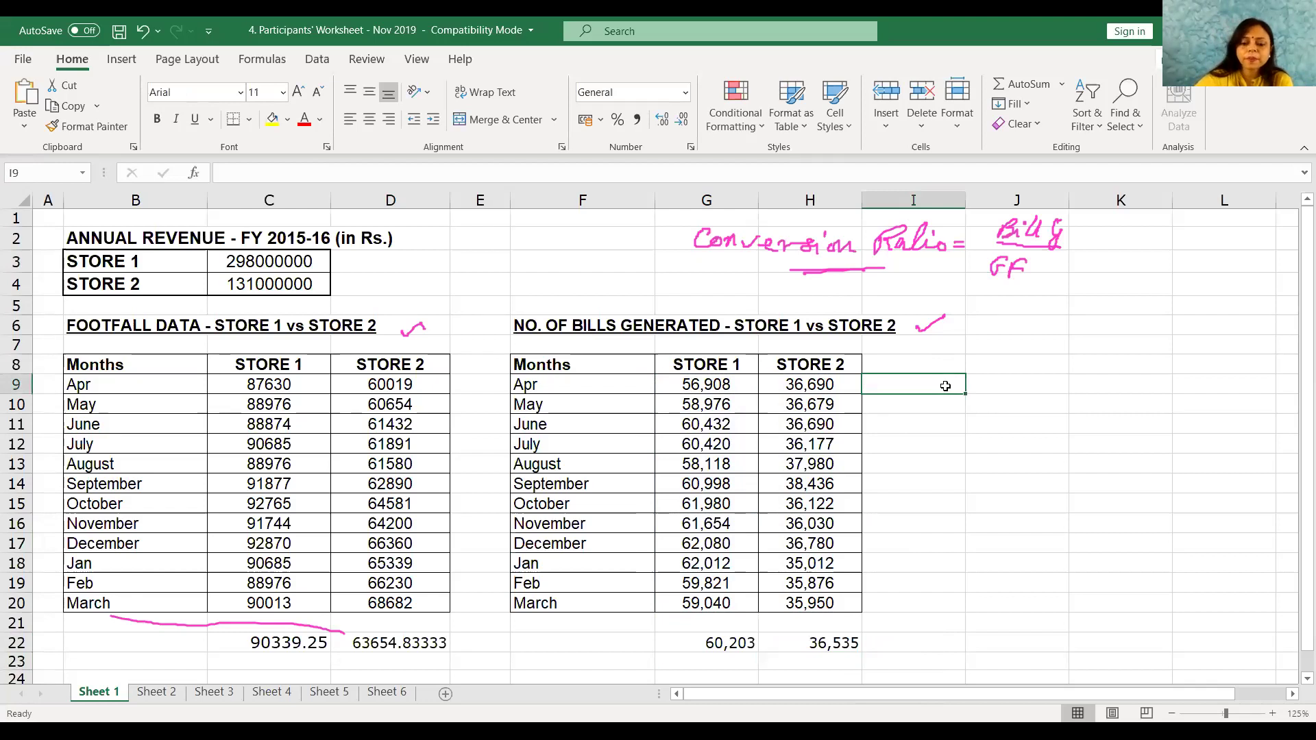
text(=)
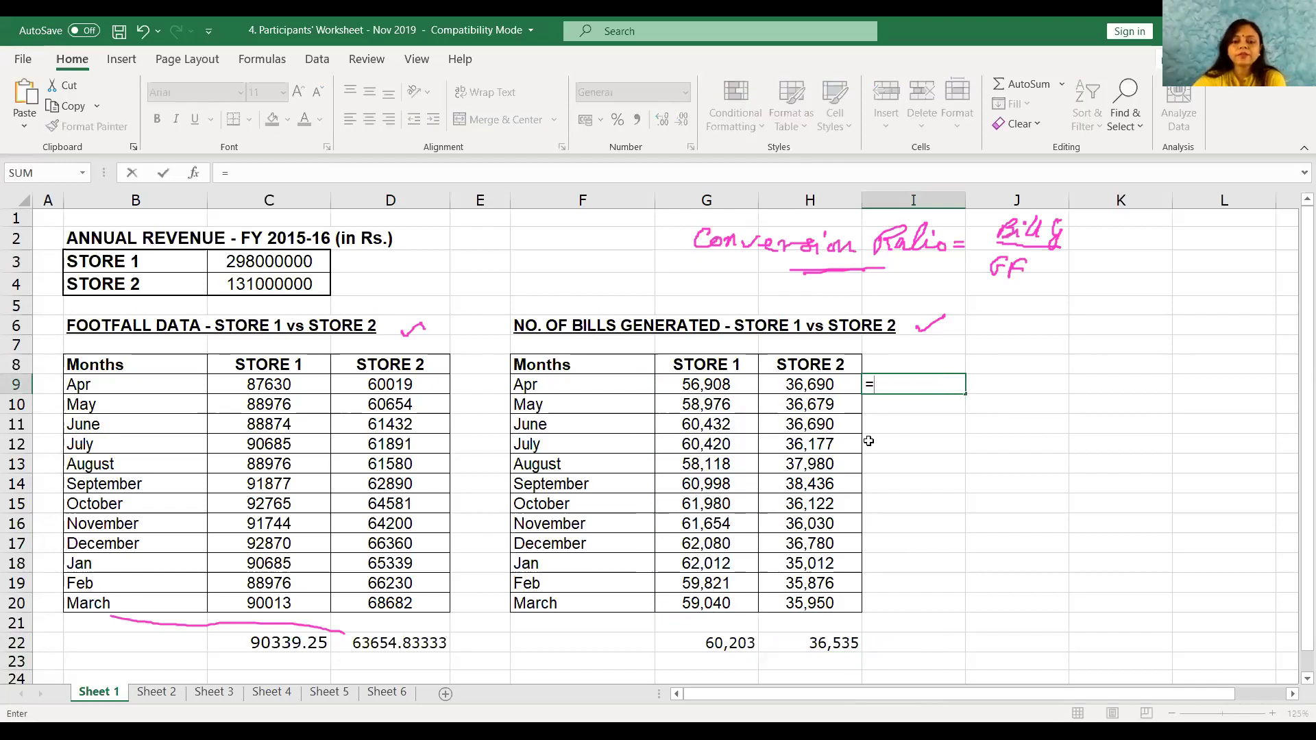
Step: Complete =G22/C22 in I9 for Store 1's conversion ratio, 0.66641299
click(714, 642)
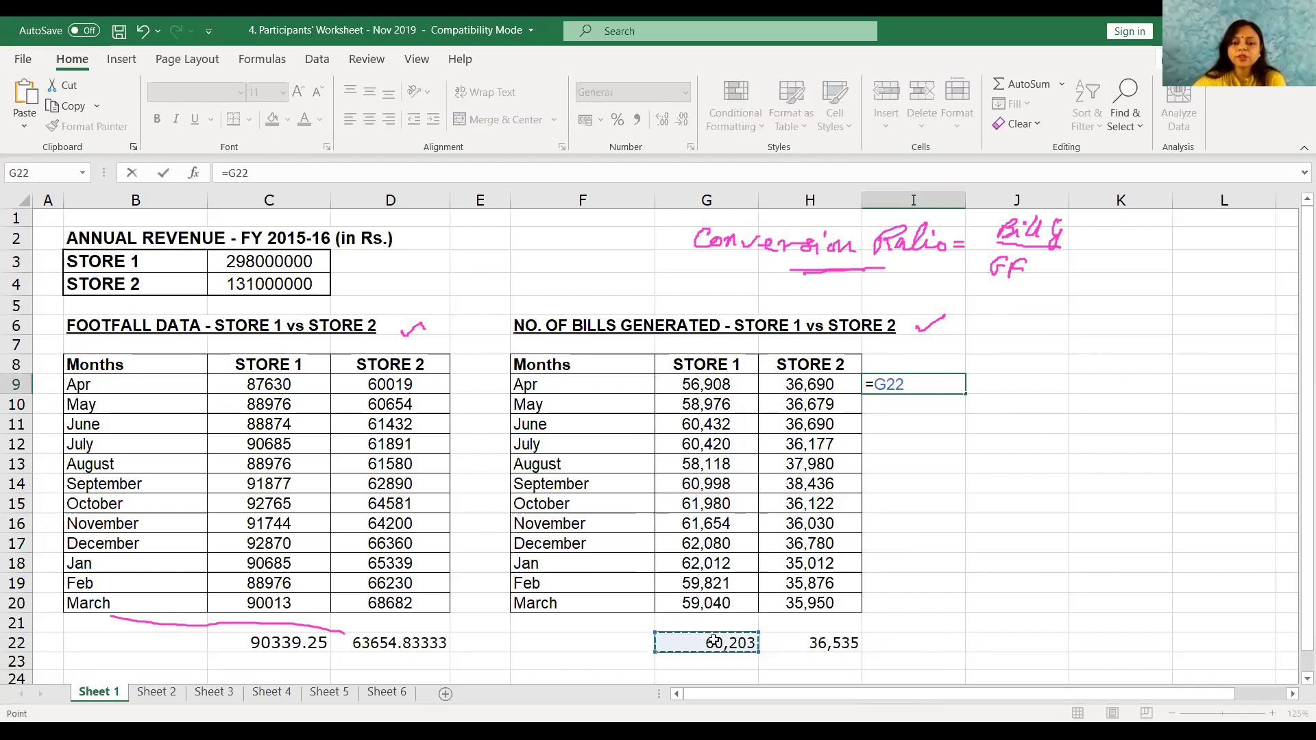
text(/)
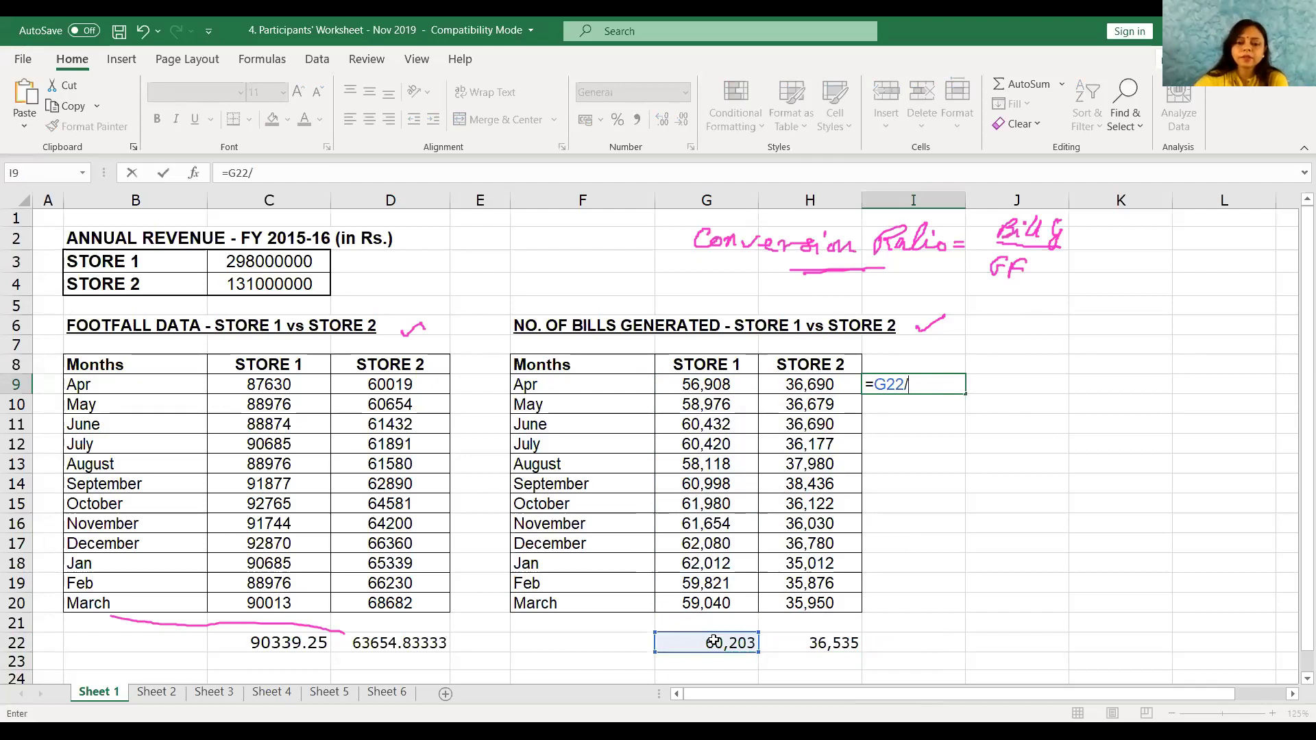
click(328, 643)
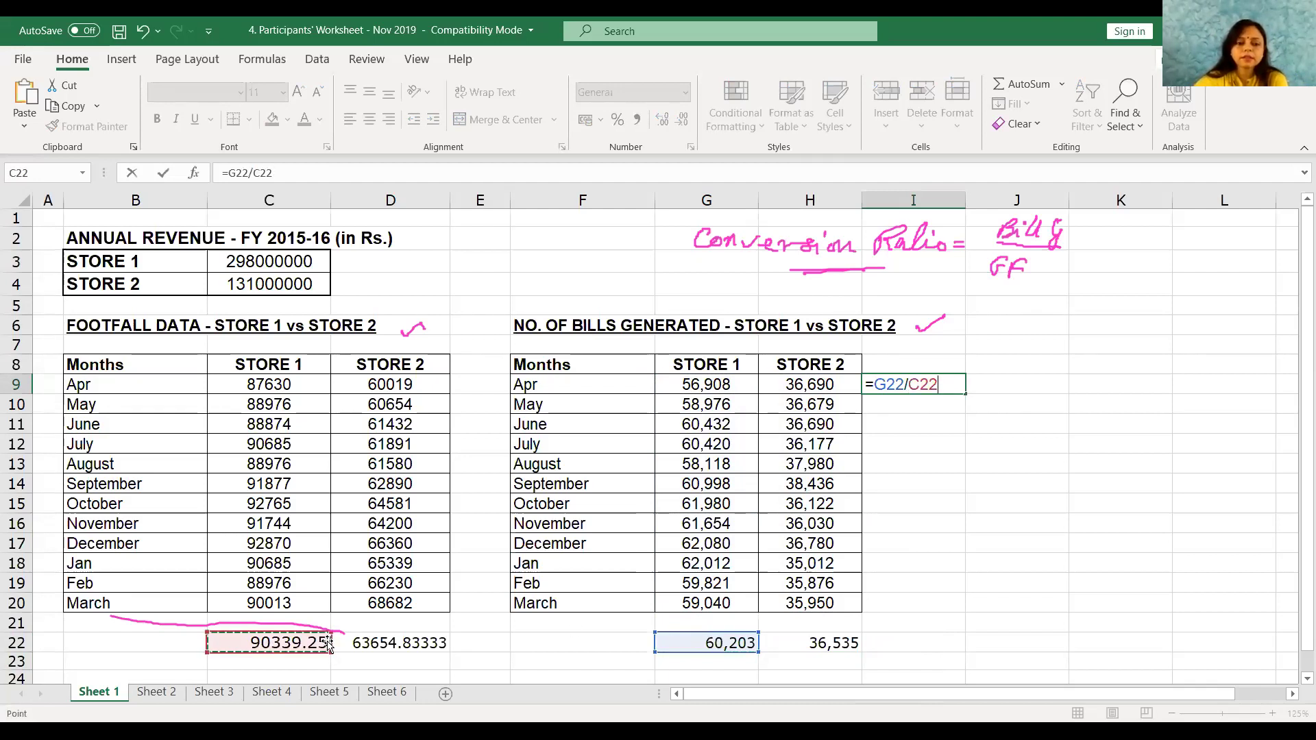
key(Return)
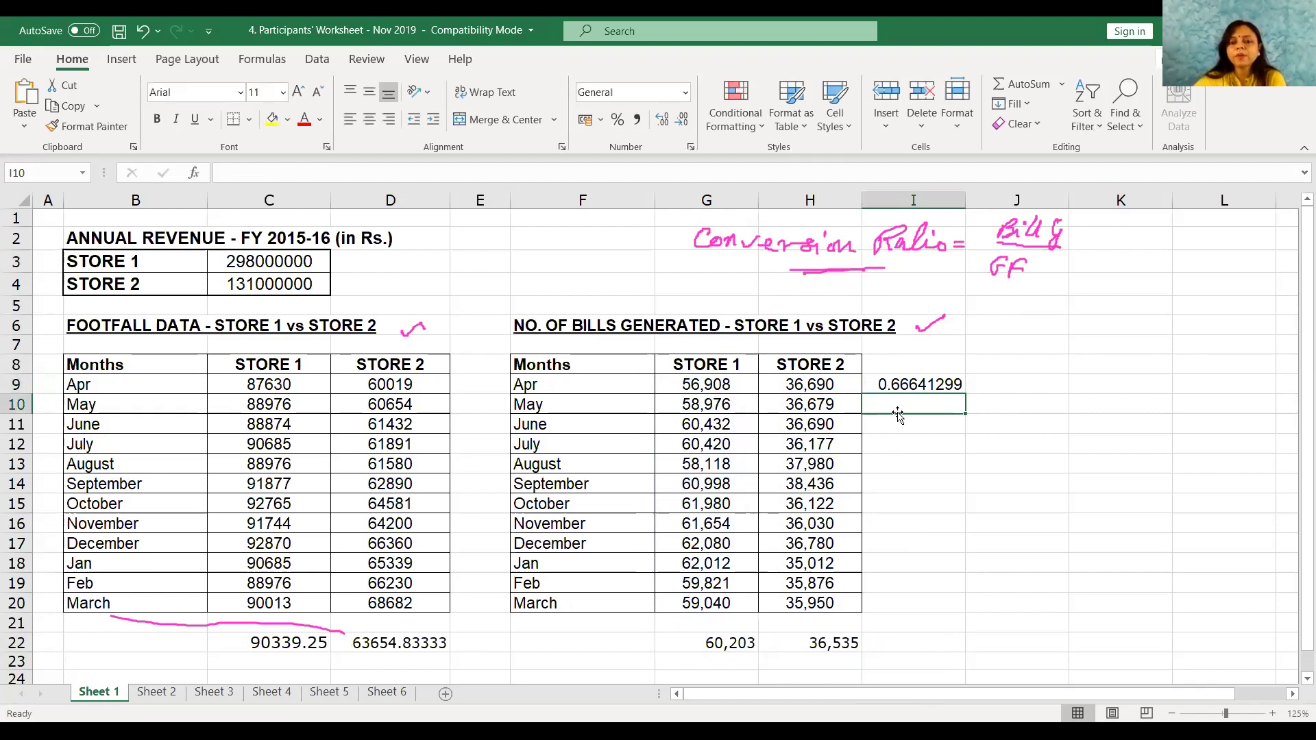
Step: Enter =H22/D22 in J9 for Store 2's conversion ratio, 0.573957463
click(1010, 382)
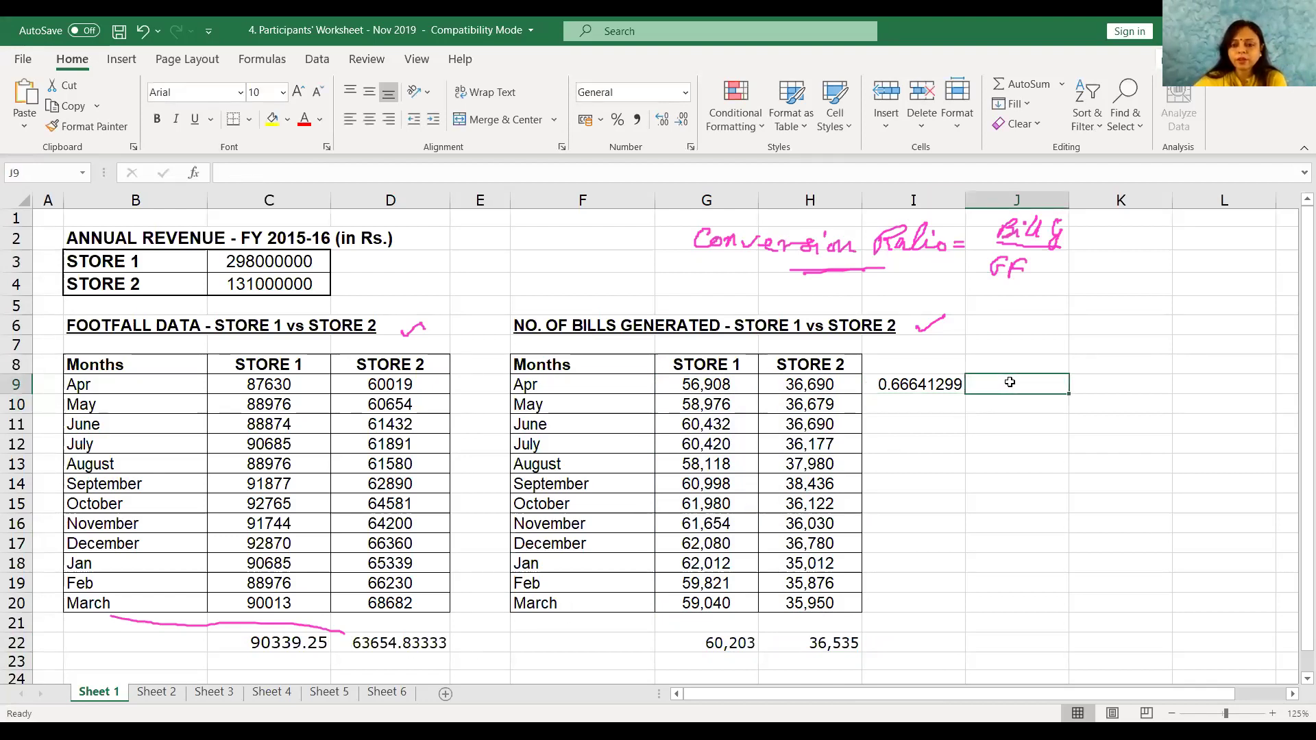
text(=)
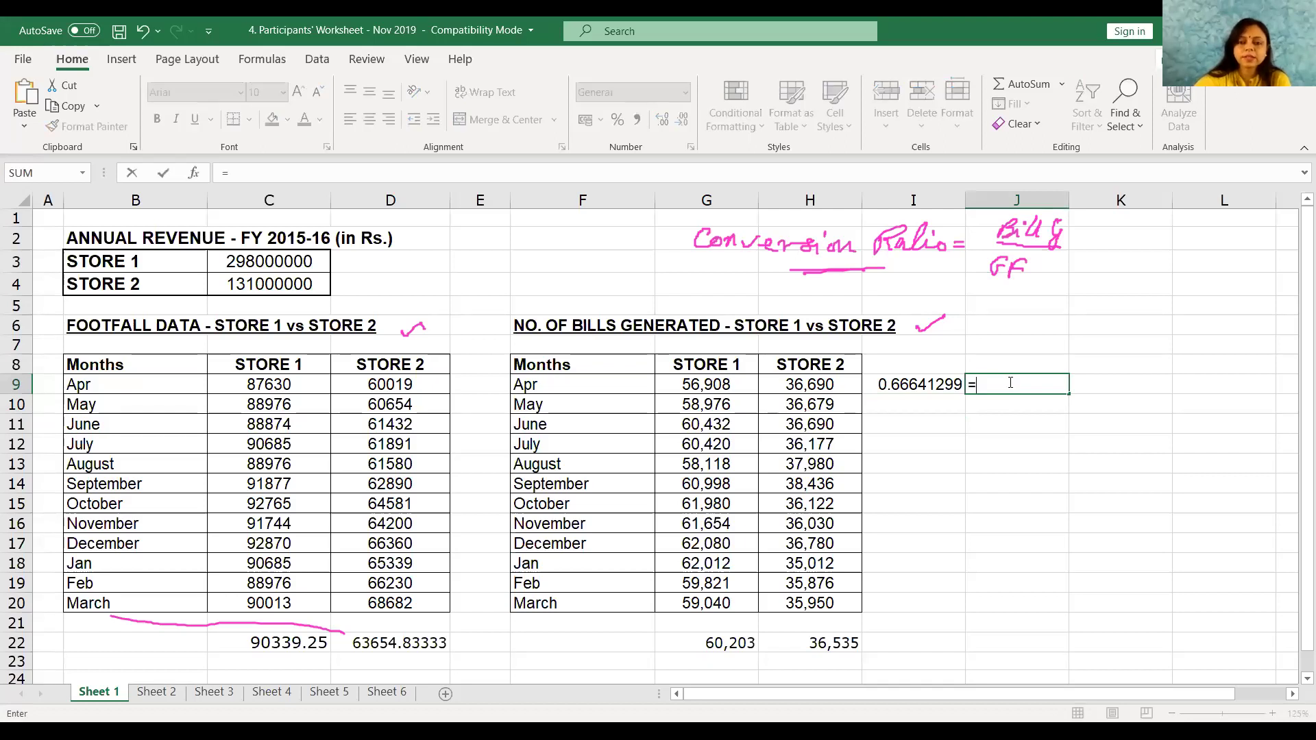
click(832, 640)
text(/)
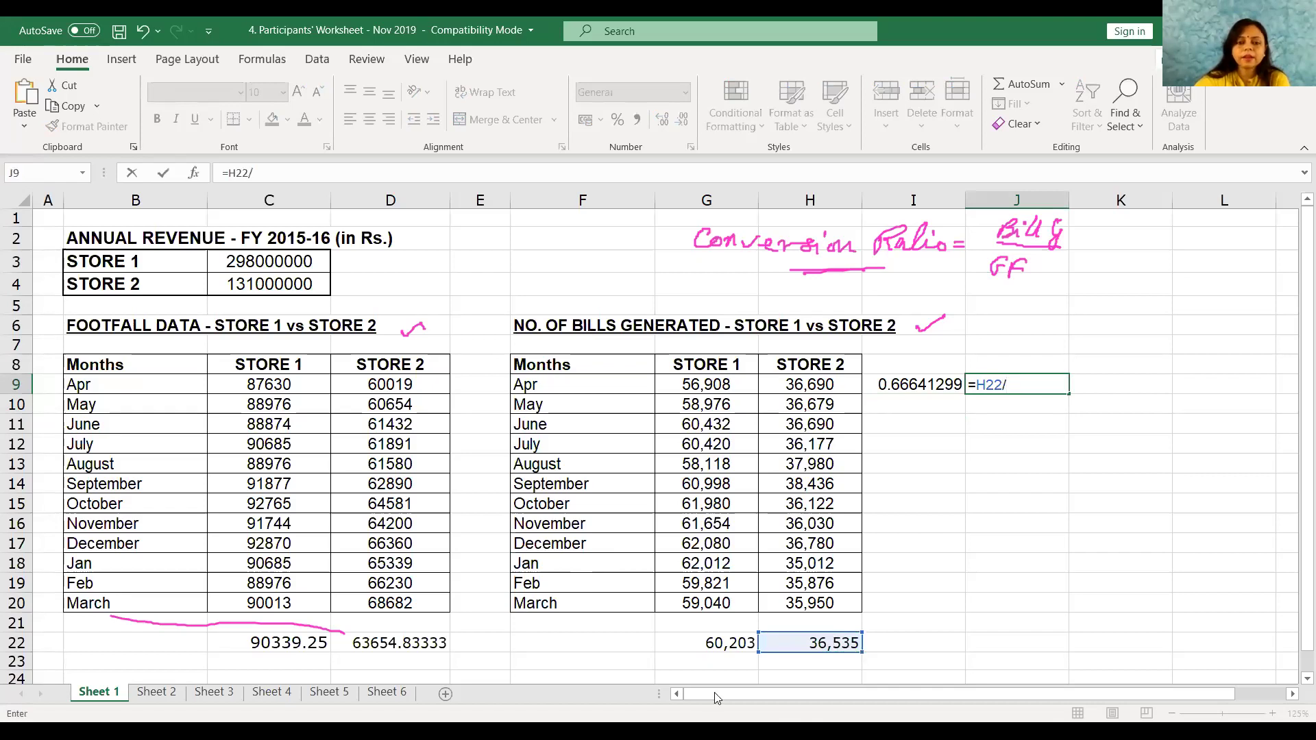
click(430, 643)
key(Return)
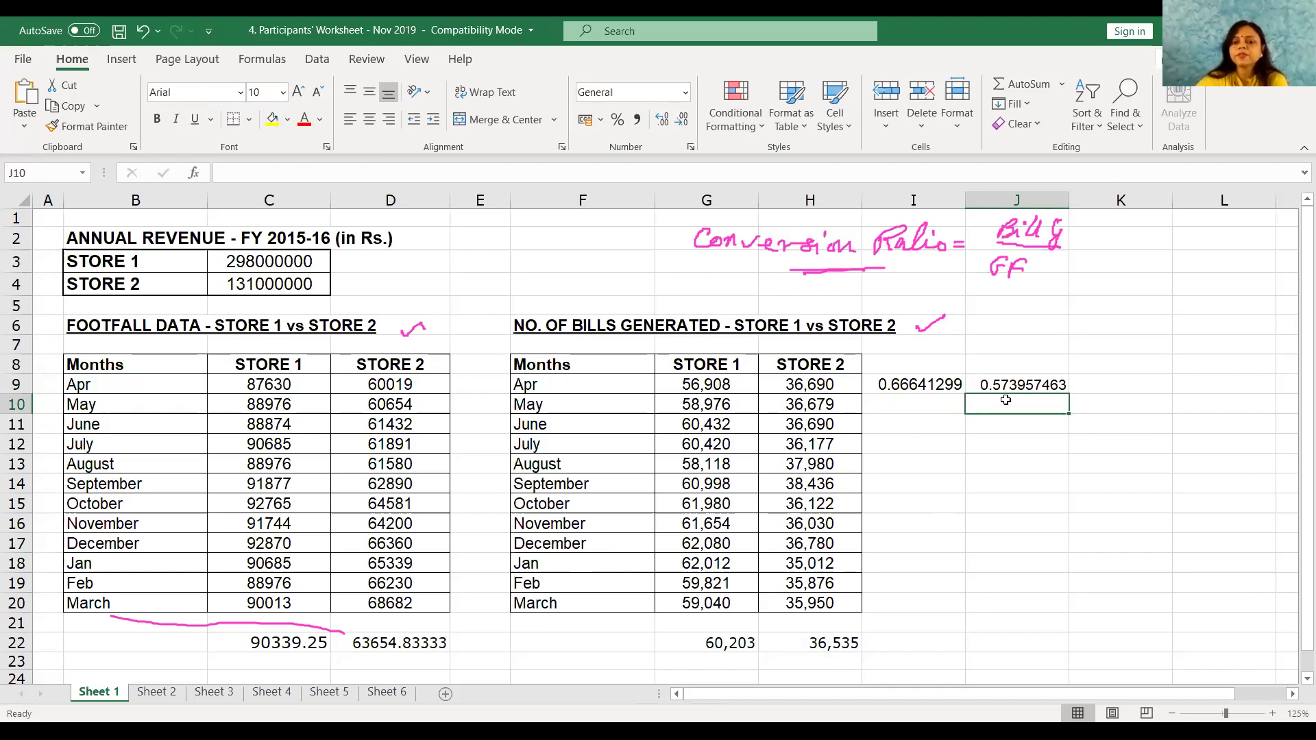
Step: Enter the rounded conversion percentages 67% in I12 and 57% in J12
click(936, 442)
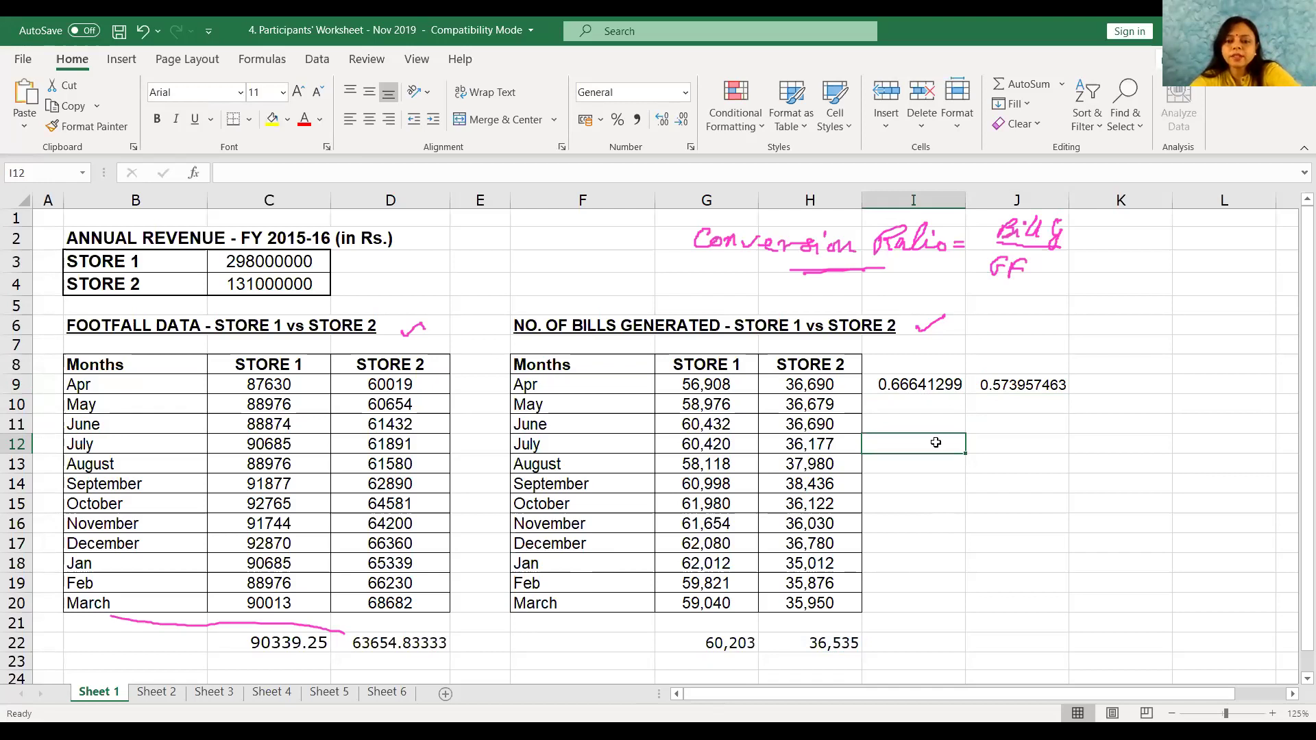
text(67)
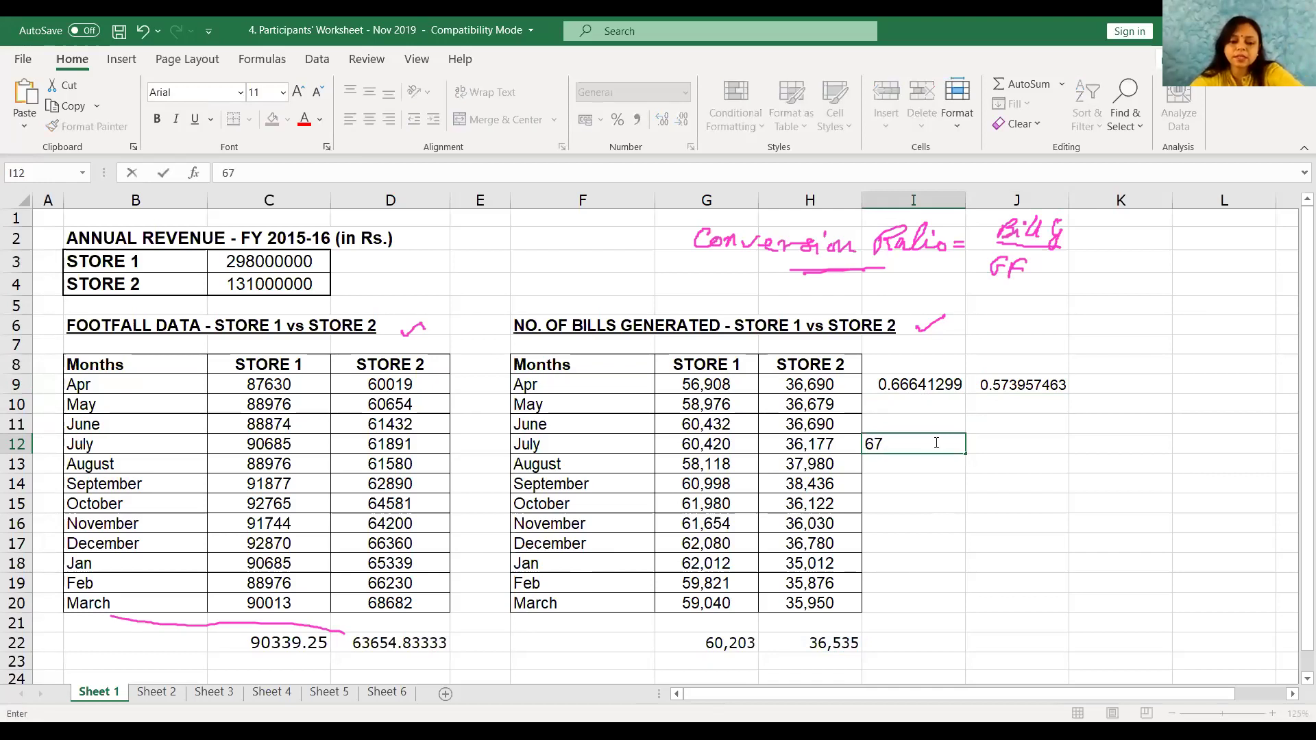
text(%)
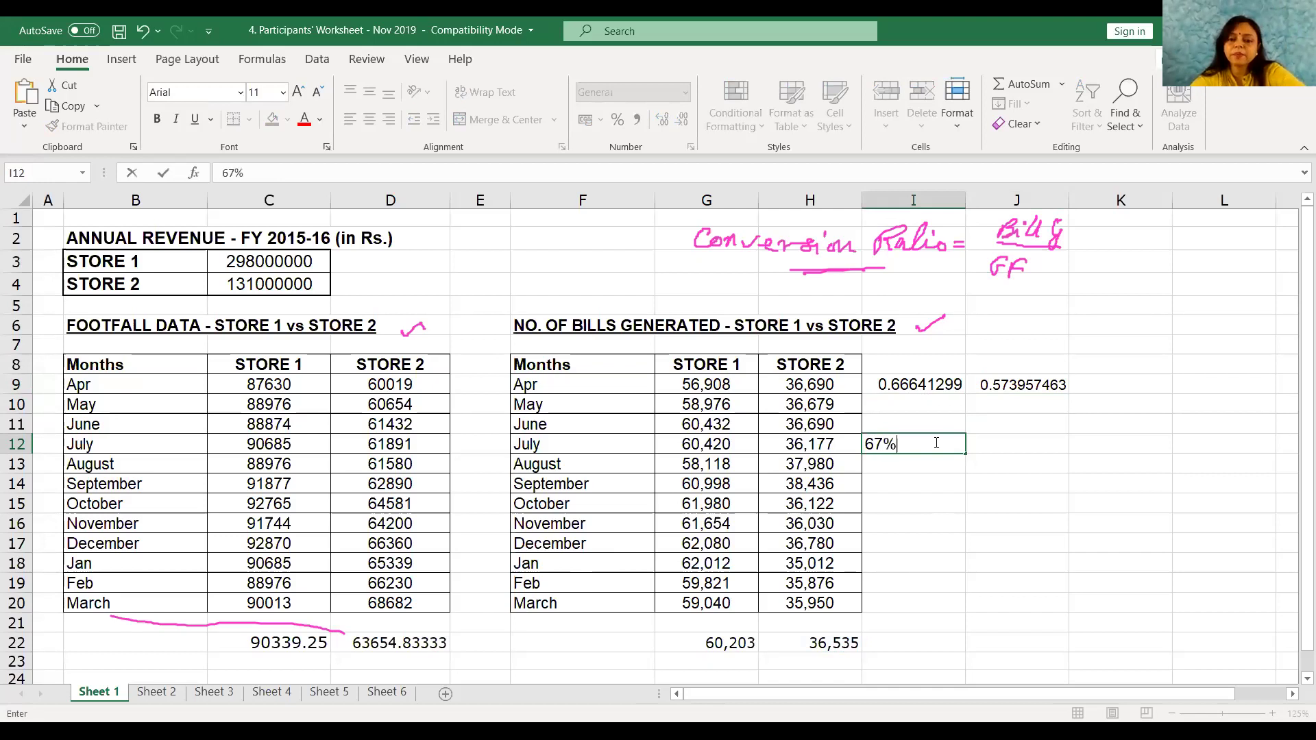
click(1026, 445)
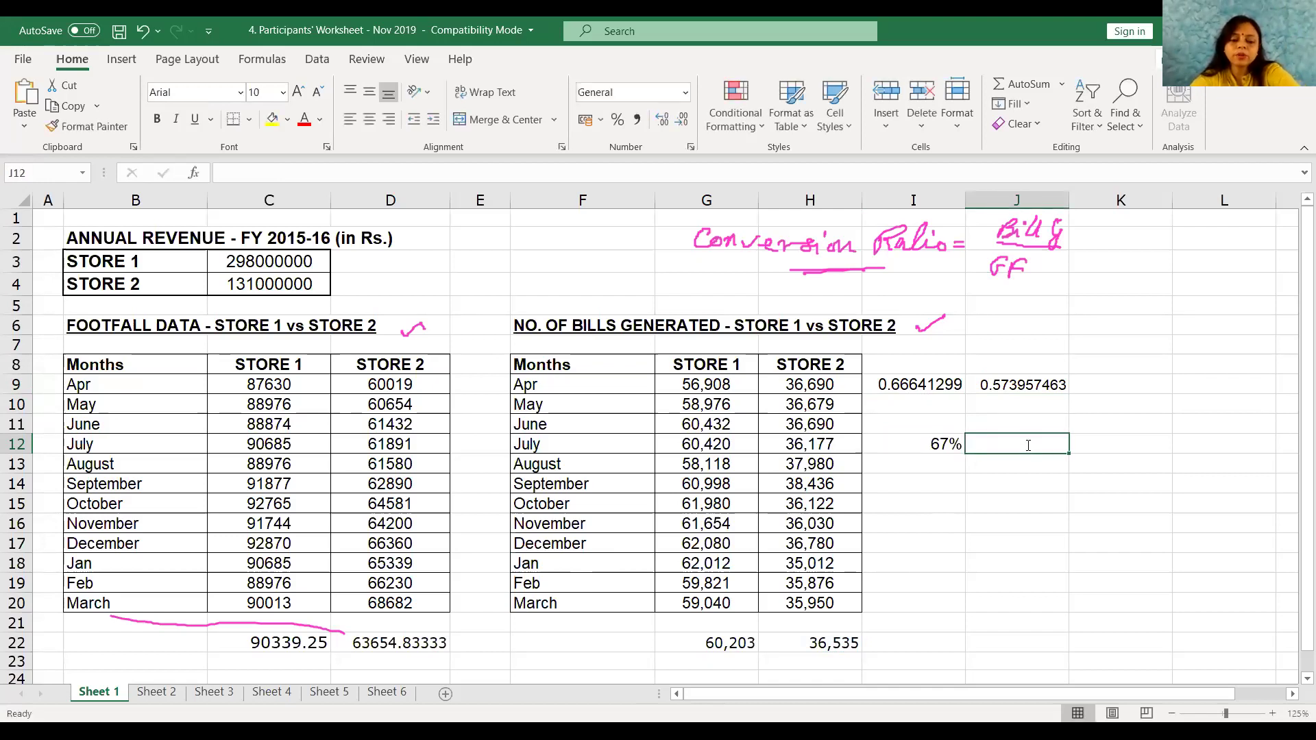
text(57)
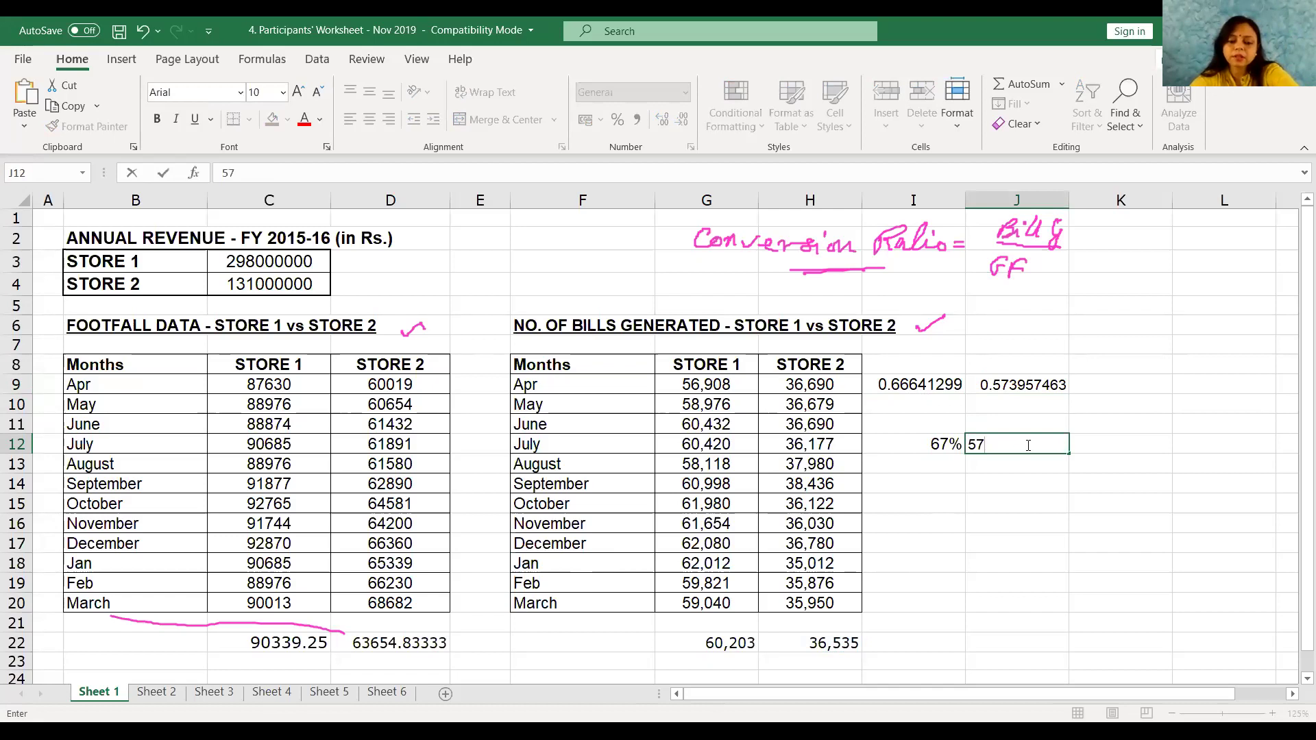
text(%)
click(987, 525)
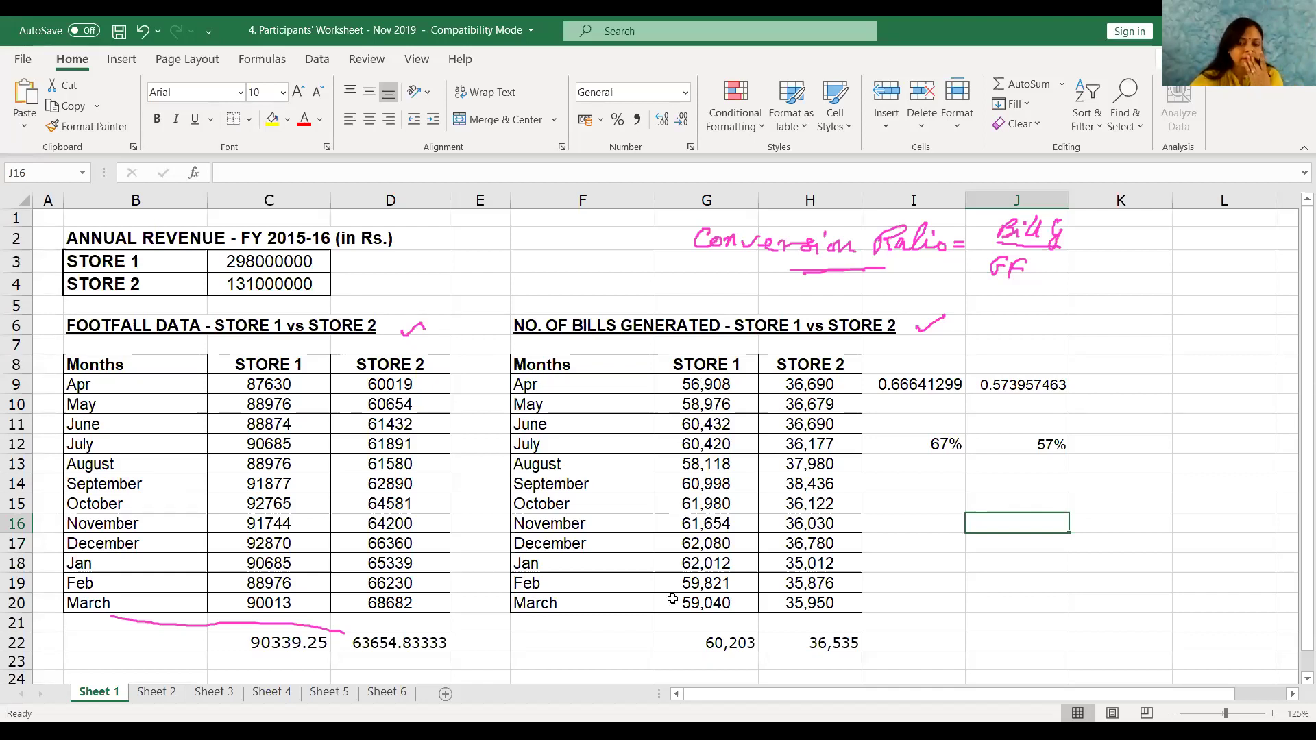
click(684, 622)
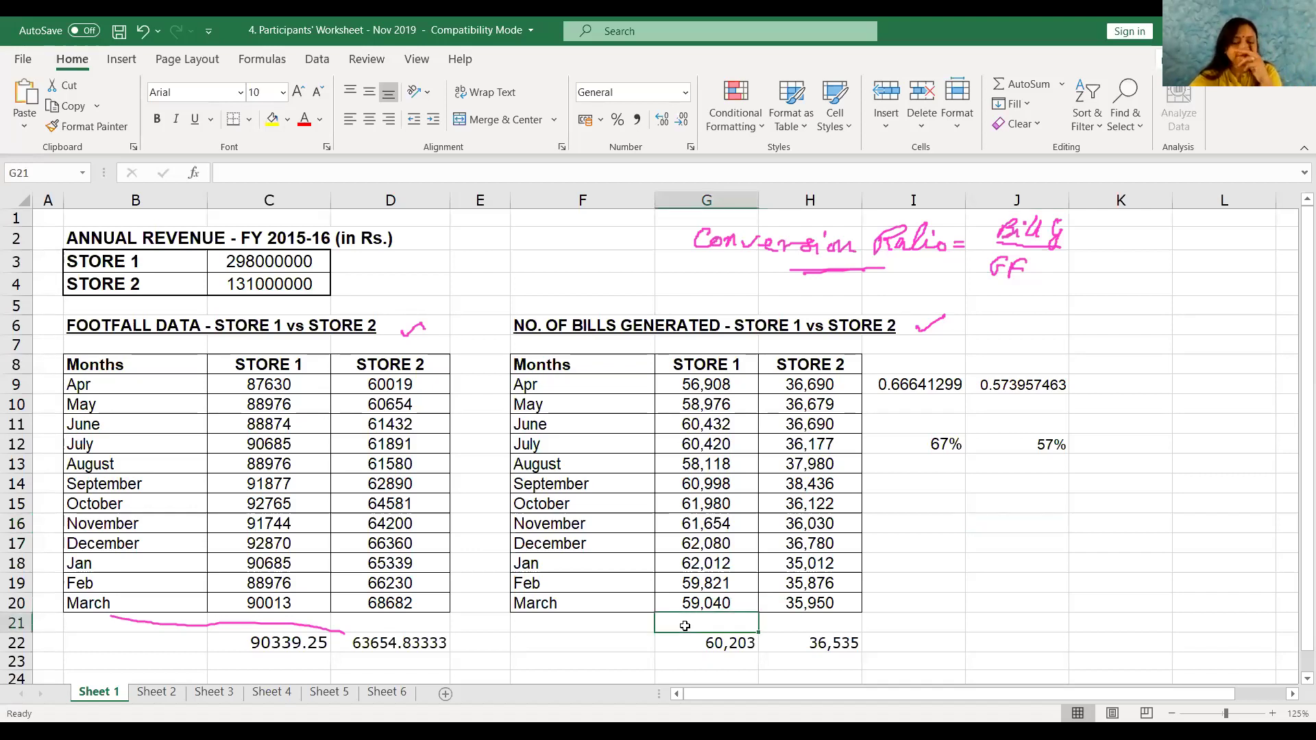
Step: Enter =G22*12 in G21 for Store 1's annual bills, 722439
drag(714, 383, 694, 601)
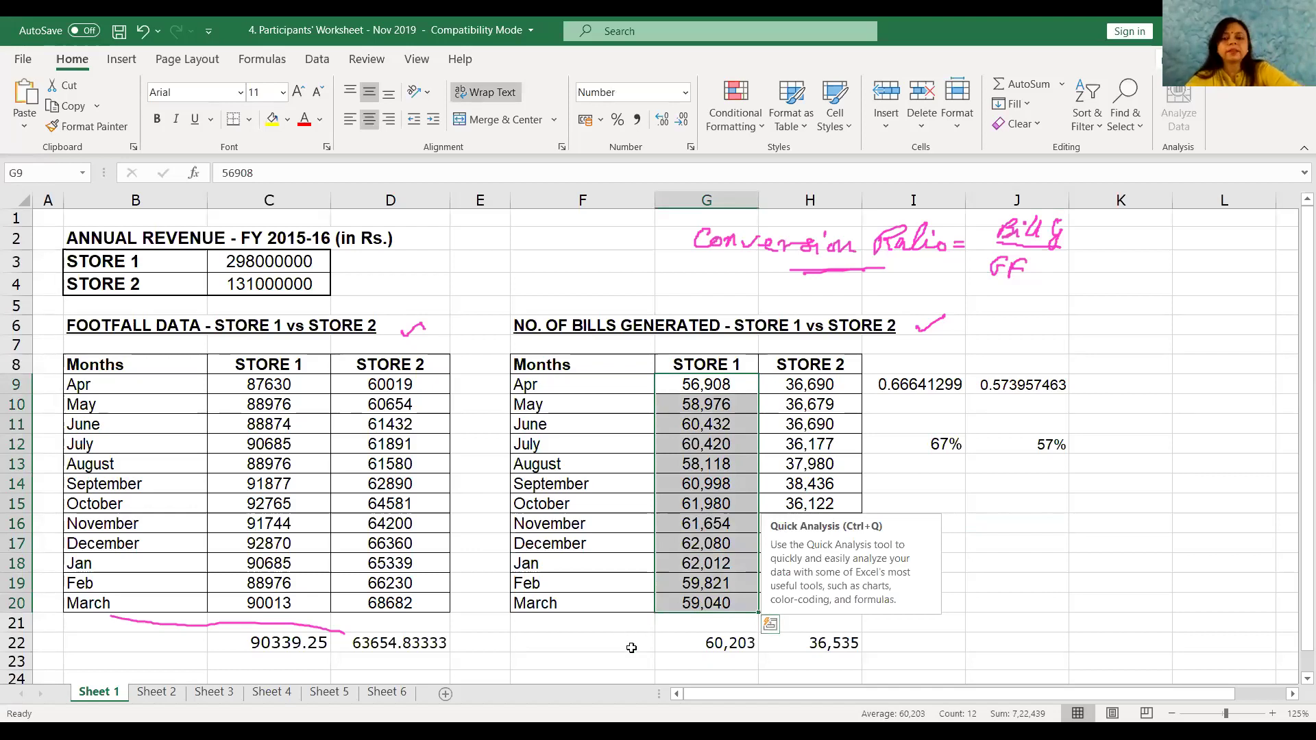
click(693, 625)
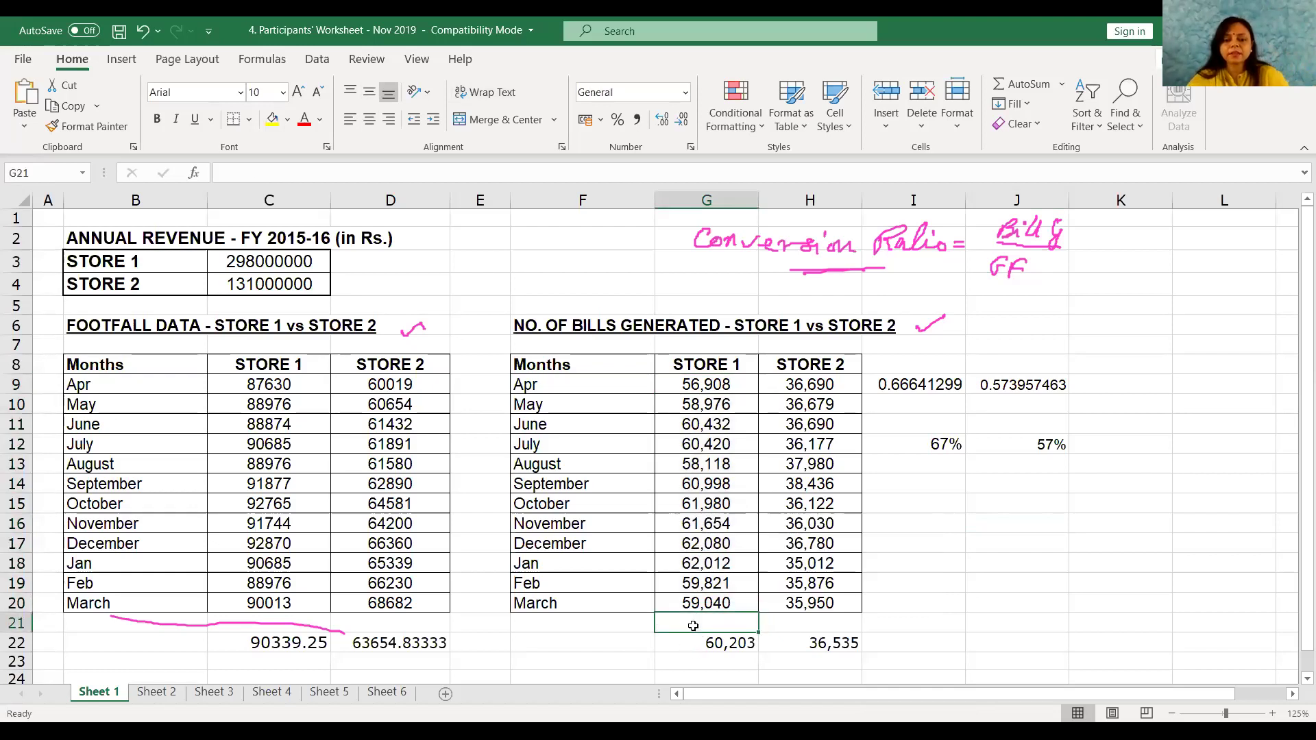
text(=)
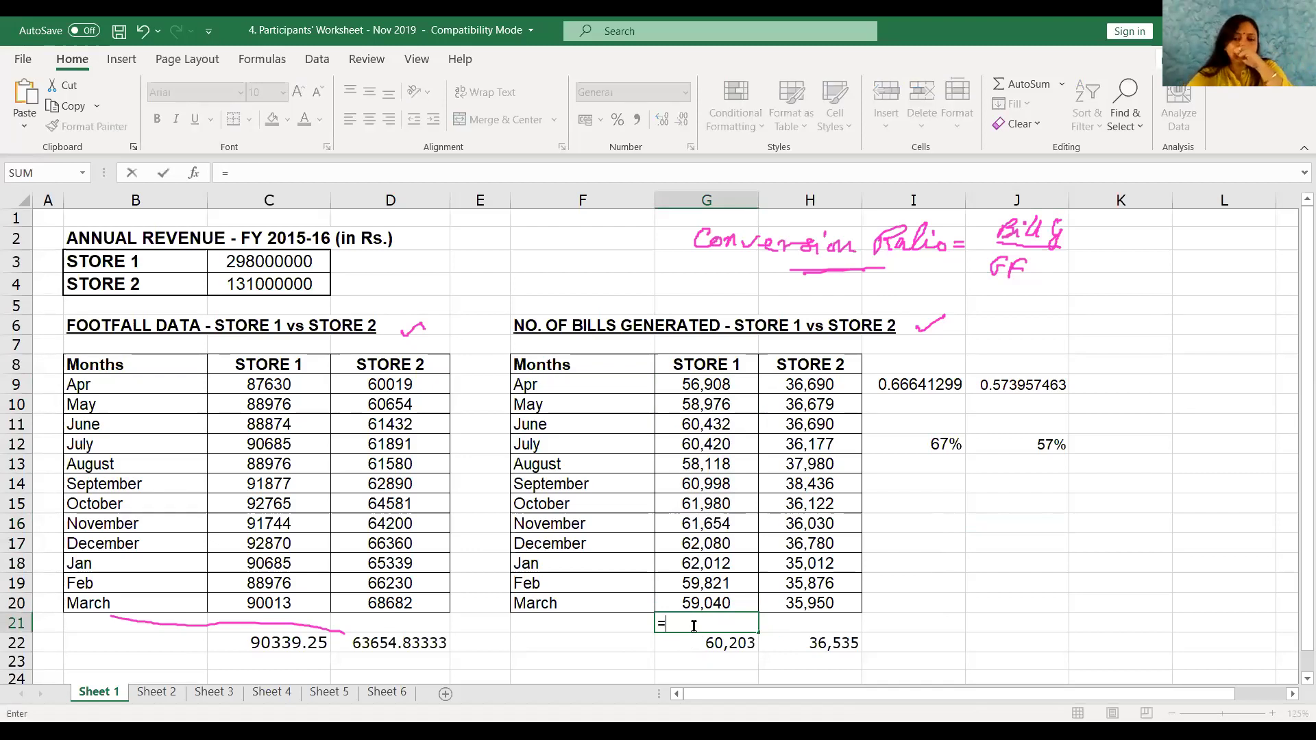
click(697, 643)
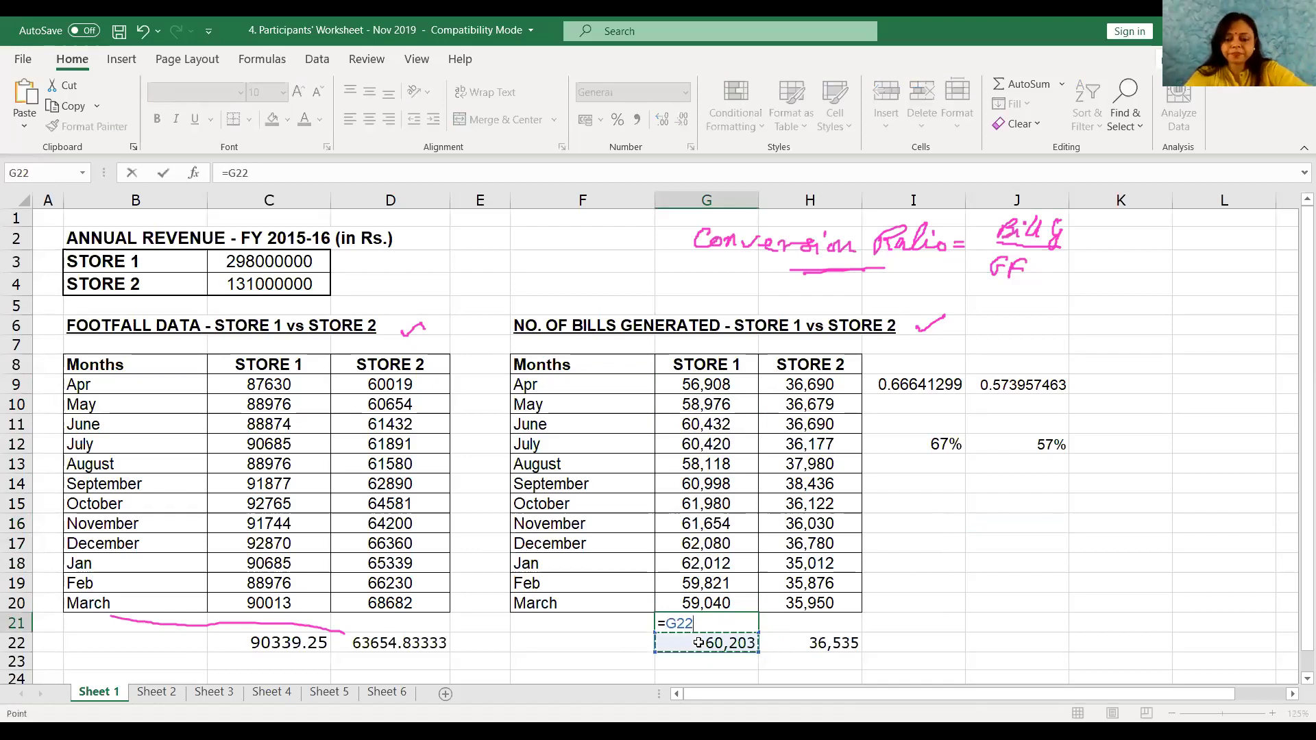
text(*12)
key(Return)
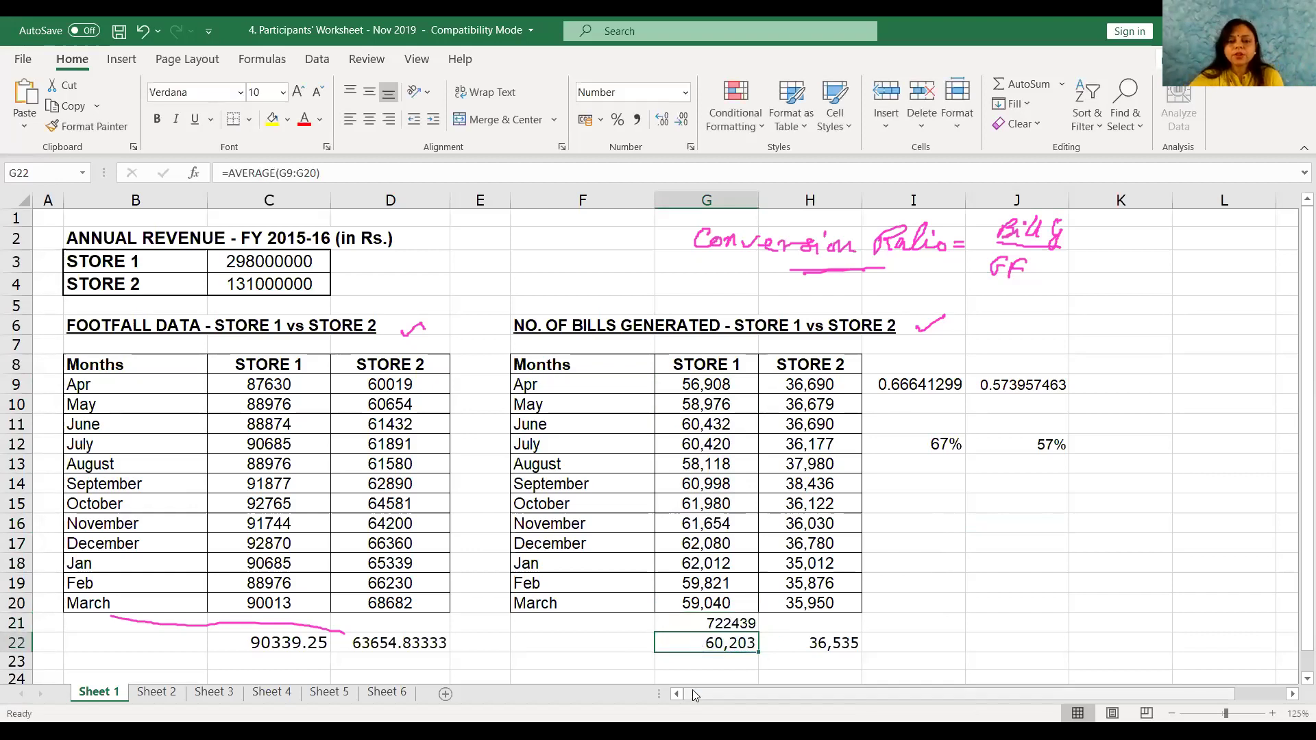
Step: Enter =H22*12 in H21 for Store 2's annual bills, 438422
click(811, 626)
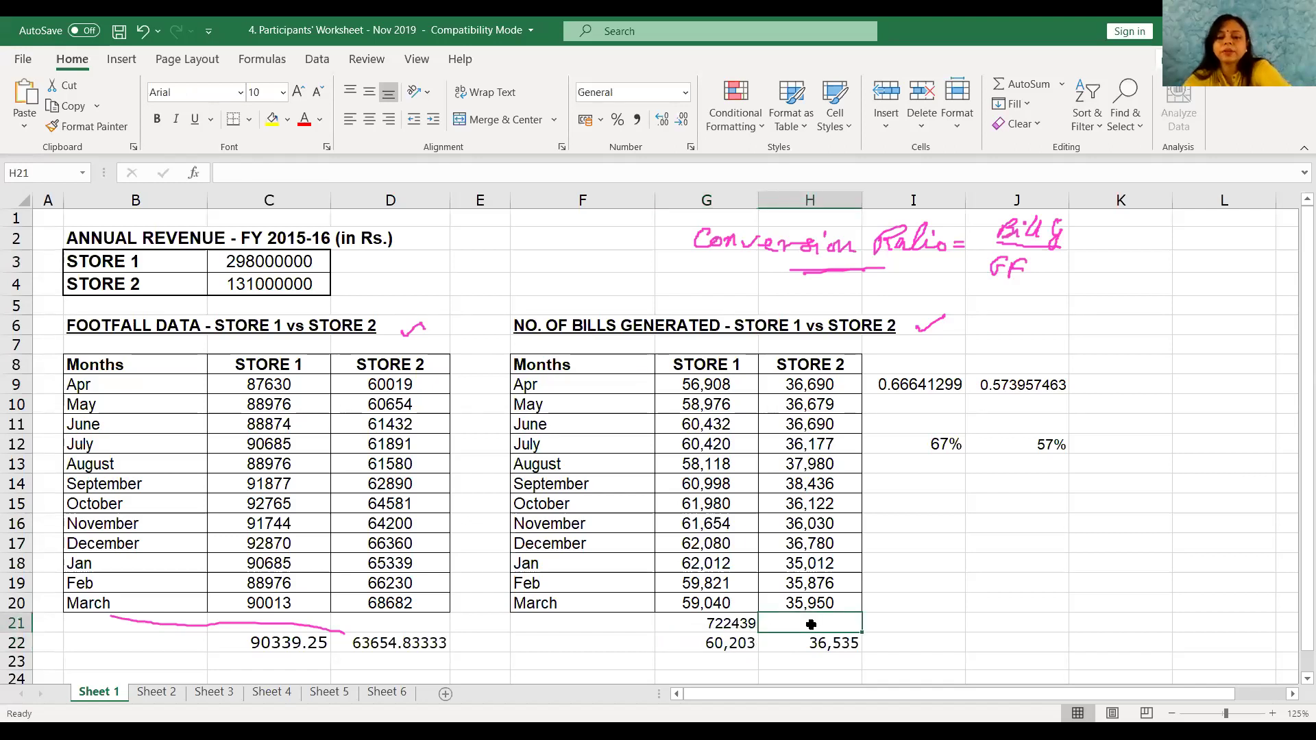
text(=)
click(798, 646)
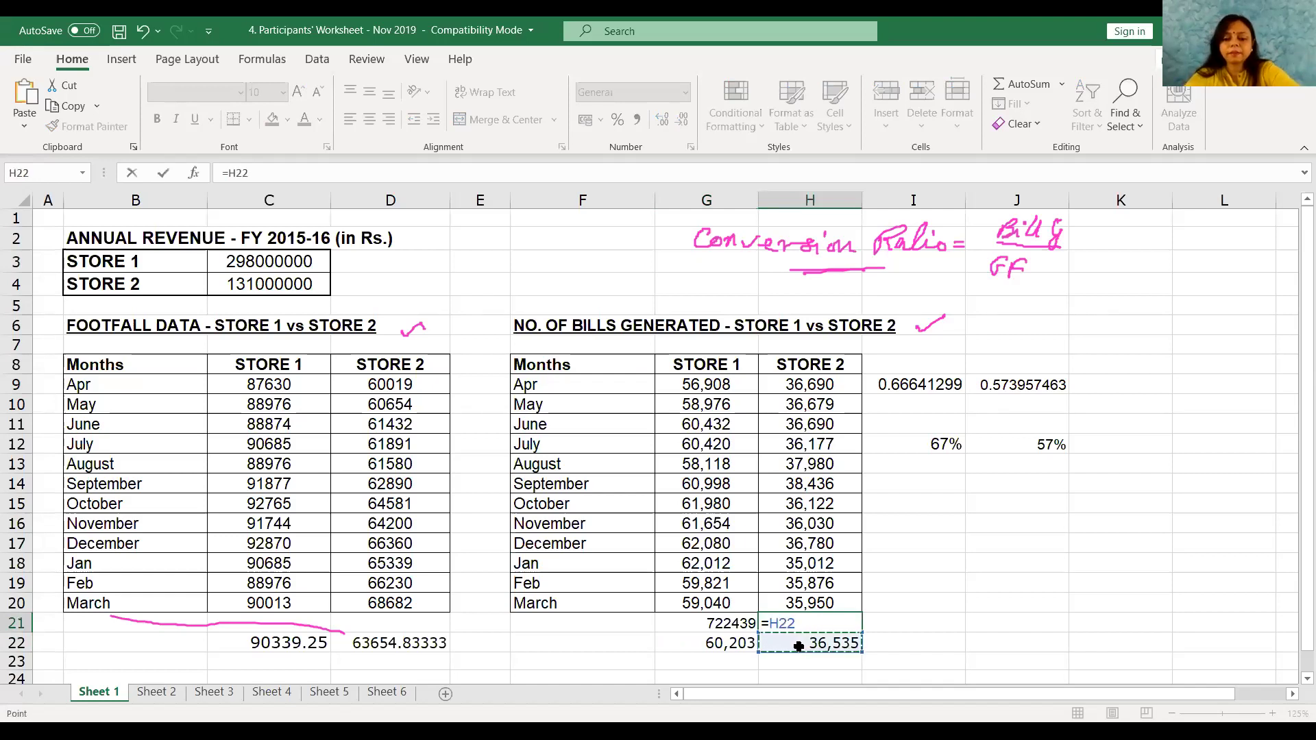
text(*)
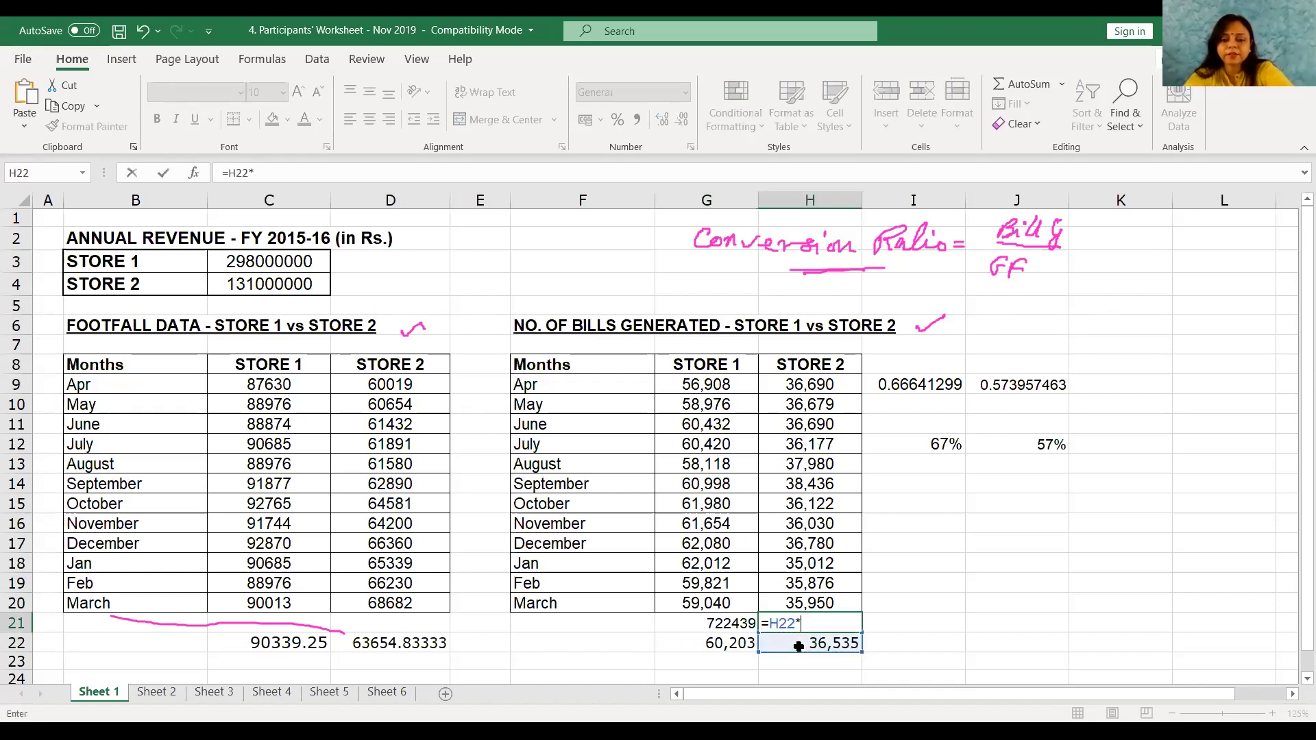
text(12)
key(Return)
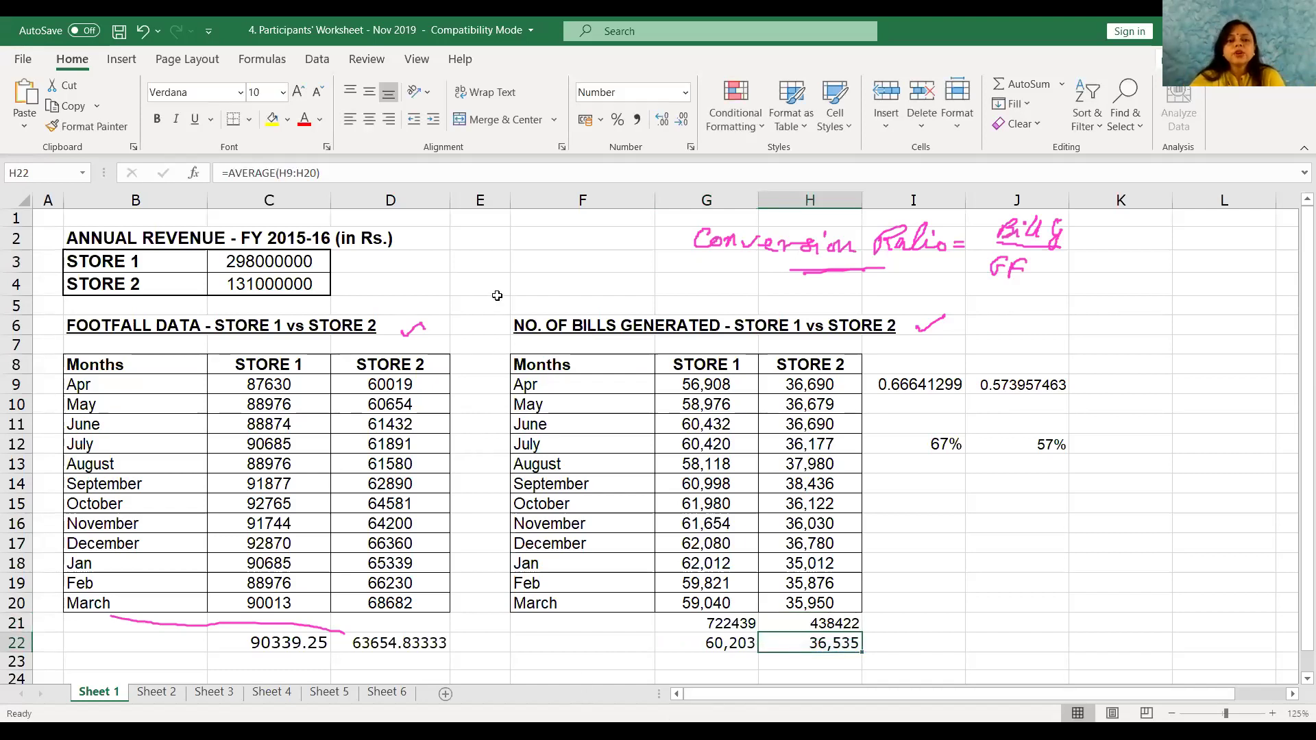
click(579, 259)
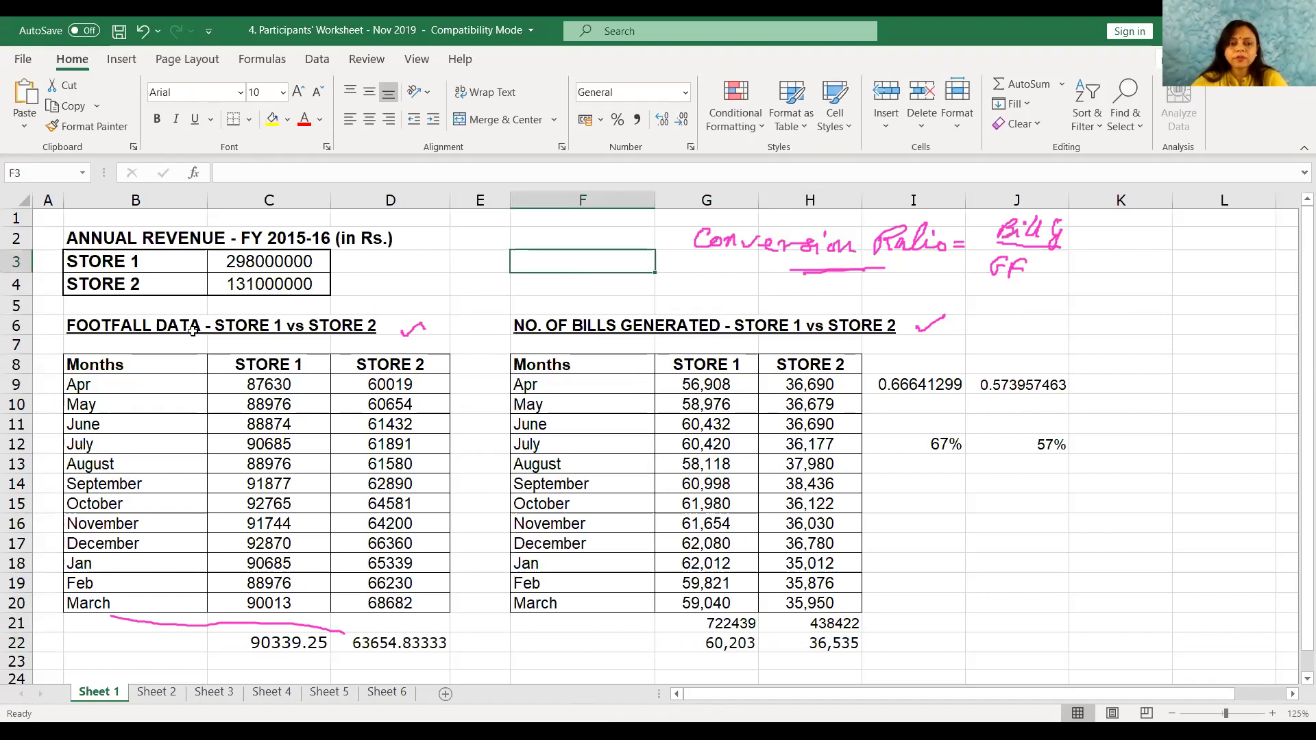
click(271, 259)
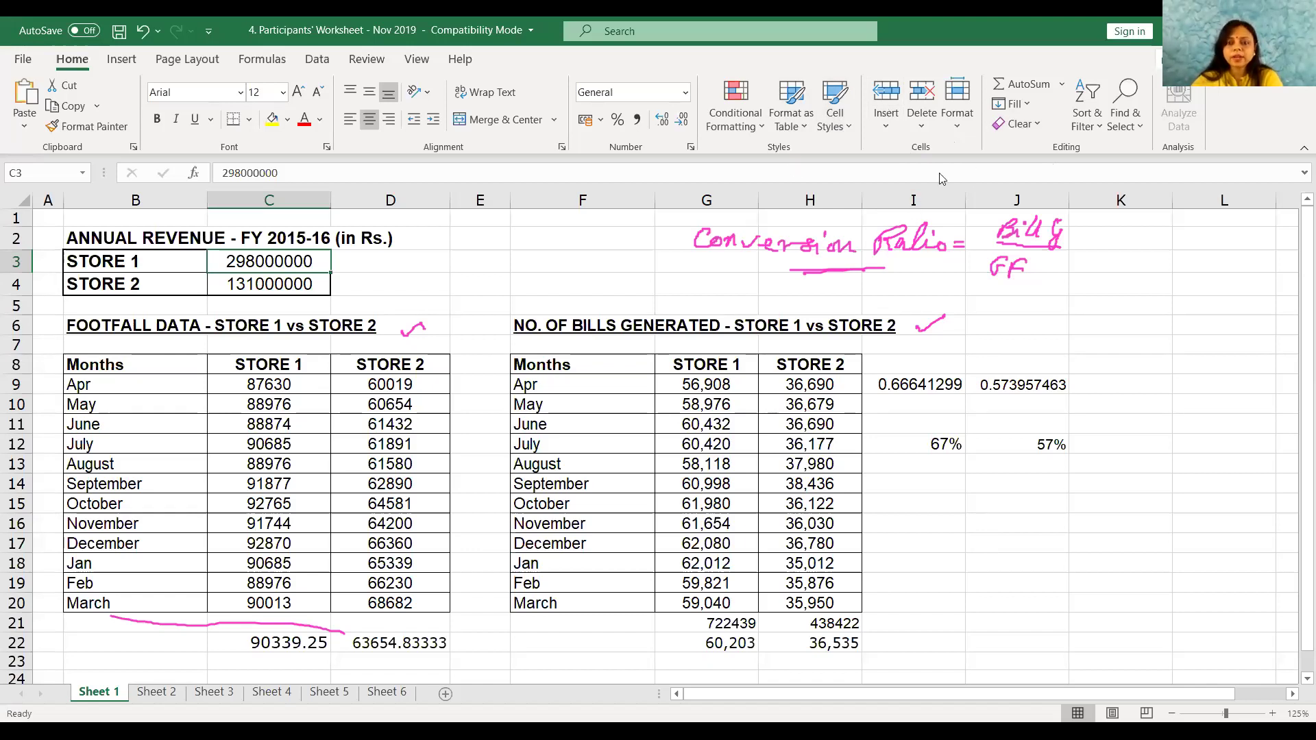
Step: Use the screen annotation eraser to wipe the pink Conversion Ratio note, check marks and underline
key(ctrl+alt+p)
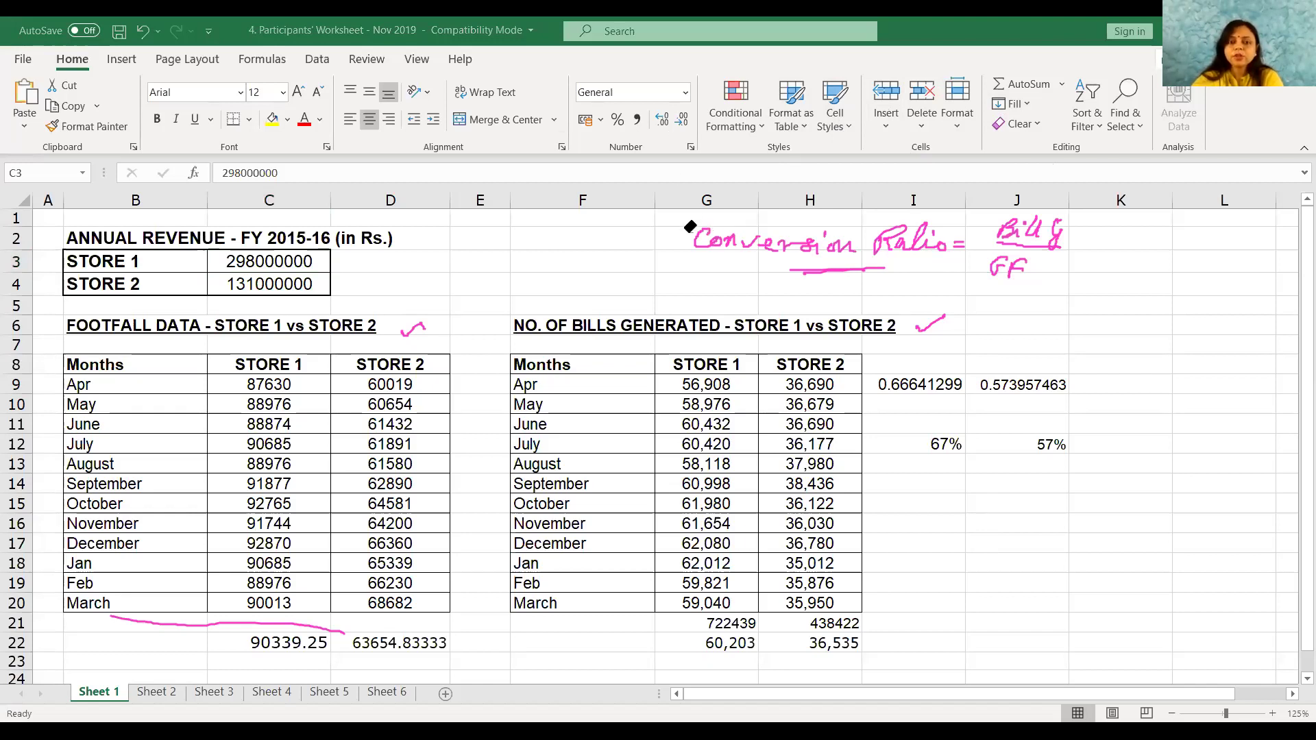
mouse_move(694, 232)
mouse_down()
mouse_move(831, 253)
mouse_move(1039, 228)
mouse_move(1043, 255)
mouse_move(987, 265)
mouse_move(925, 328)
mouse_move(850, 270)
mouse_move(762, 243)
mouse_move(821, 248)
mouse_move(746, 246)
mouse_move(760, 229)
mouse_move(728, 261)
mouse_up()
mouse_move(394, 329)
mouse_down()
mouse_move(346, 622)
mouse_move(290, 619)
mouse_up()
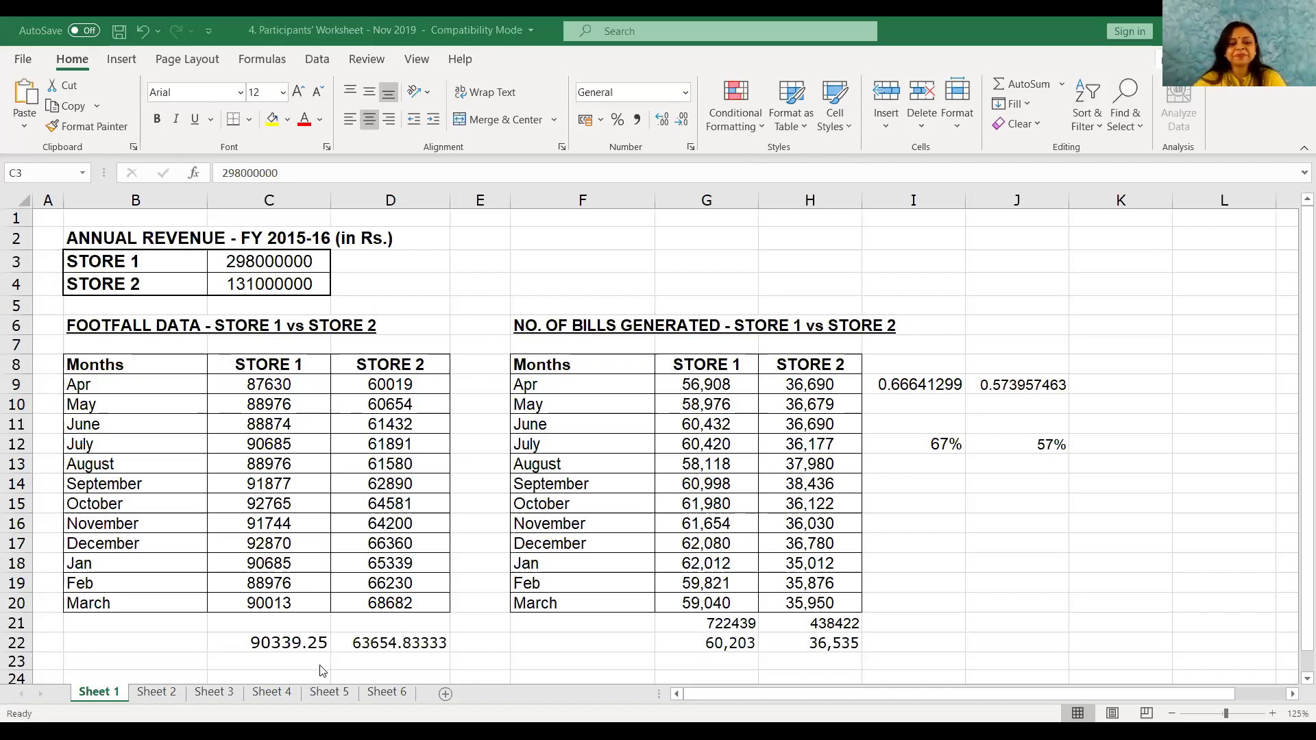
Step: On Sheet 3, fill Store 1's male 50% (B5) yellow and Store 2's male 70% (C5) light blue
click(213, 692)
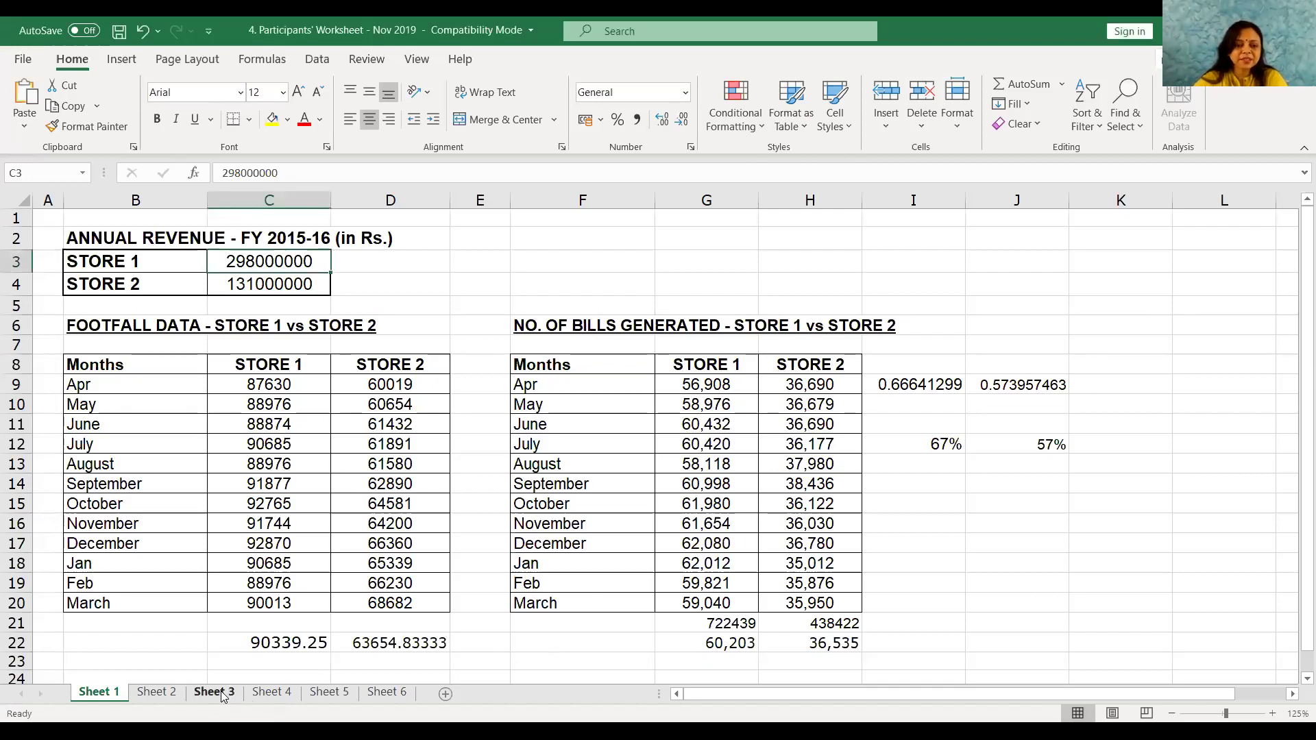
click(220, 693)
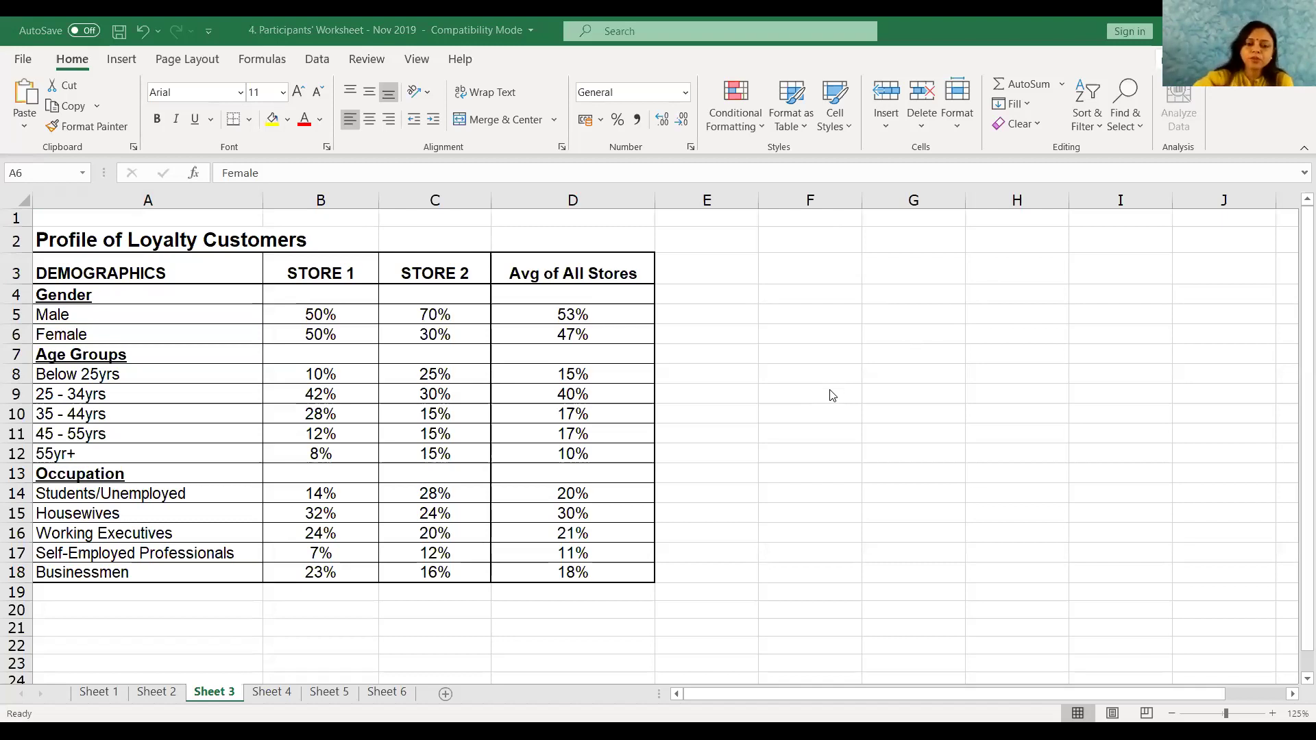
click(359, 311)
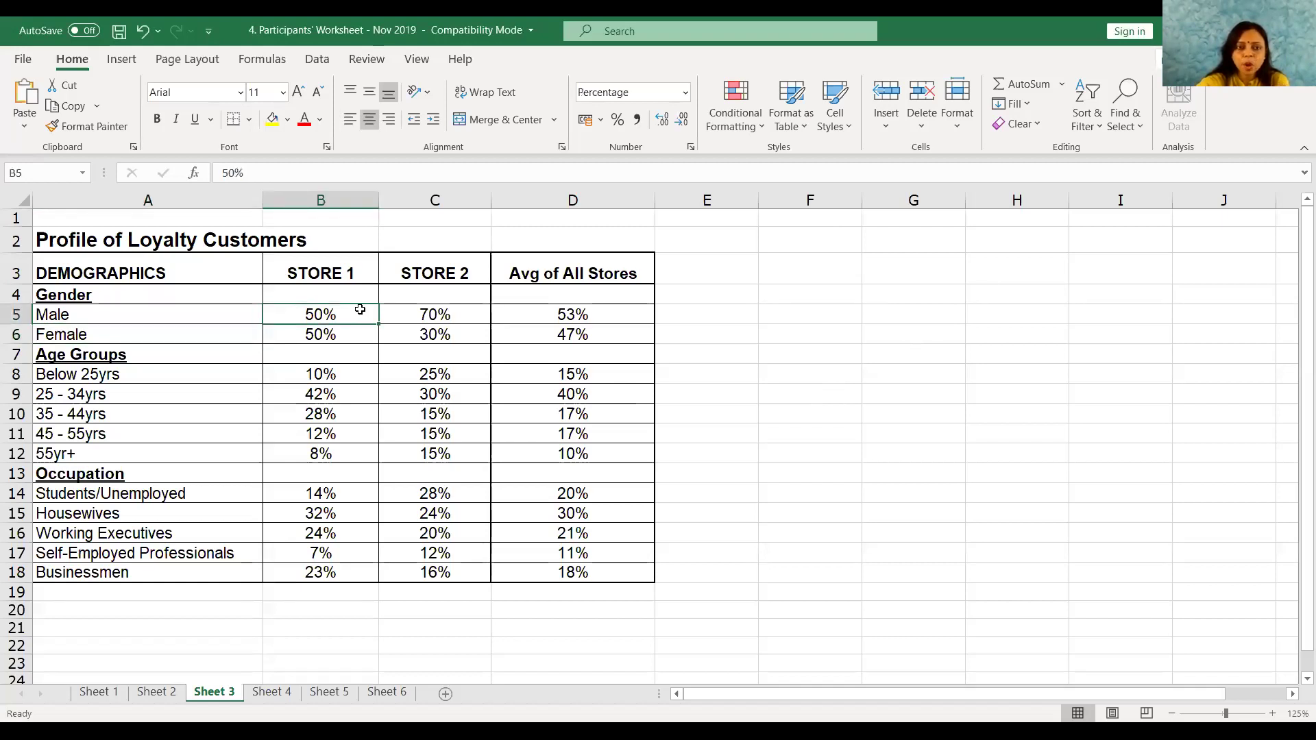
click(273, 120)
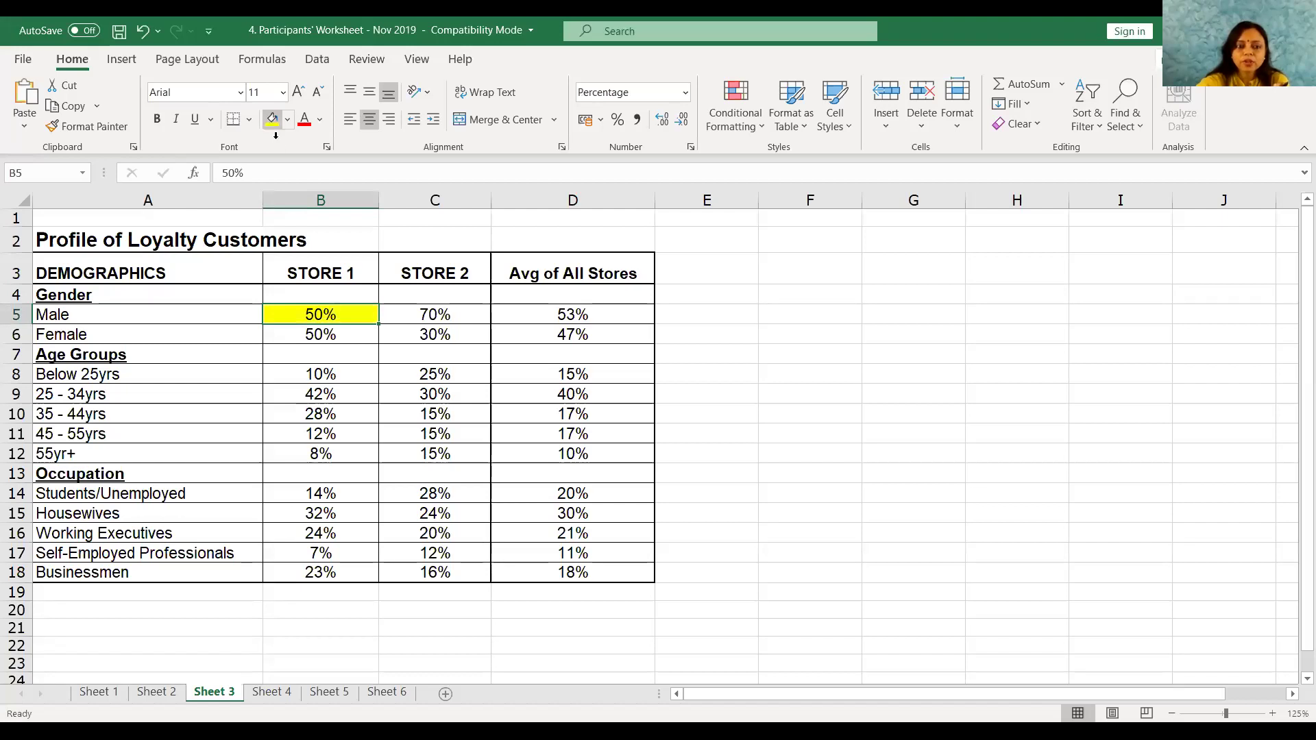
click(421, 313)
click(287, 120)
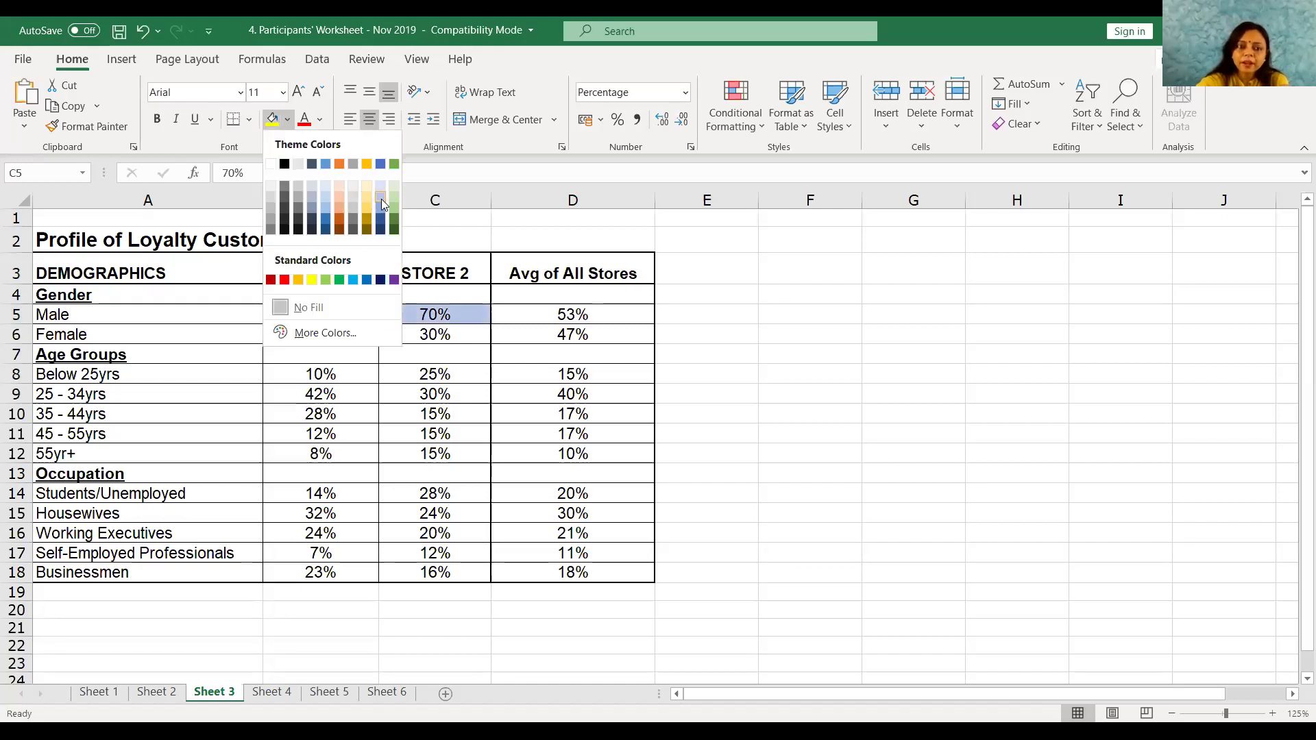
click(382, 205)
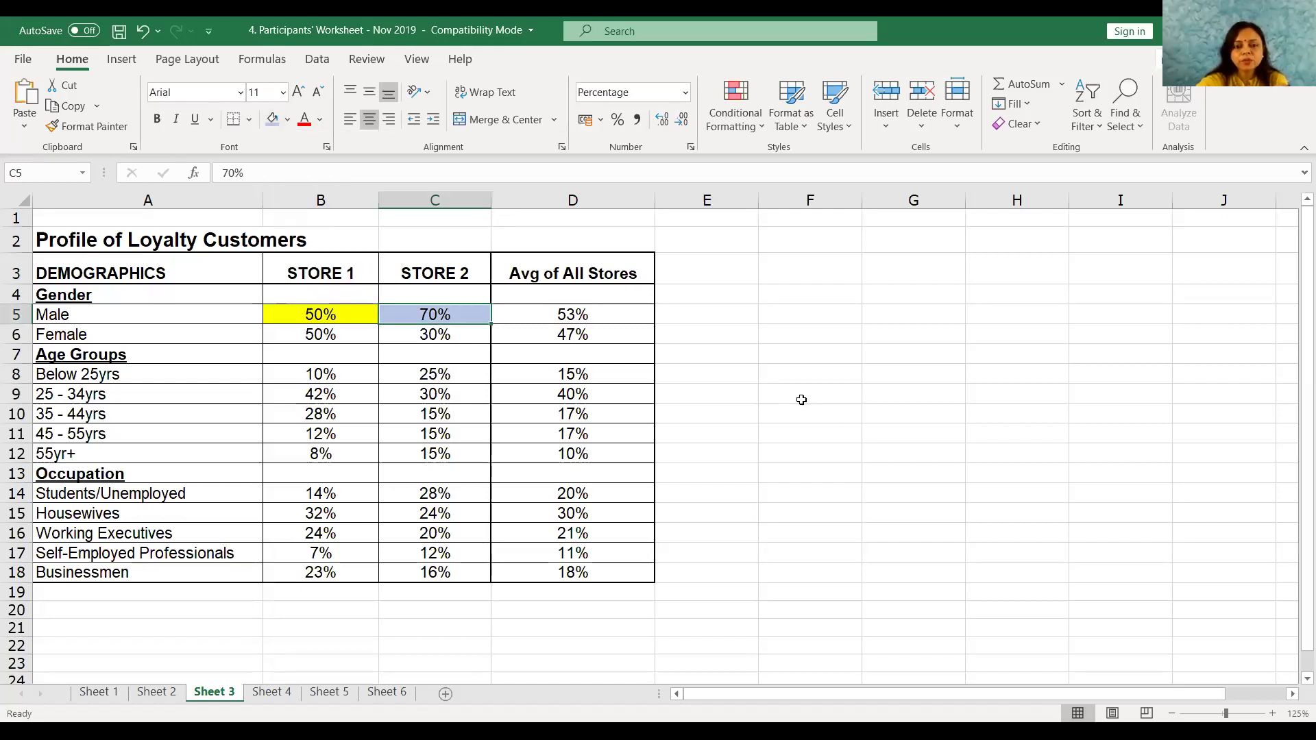
Step: Review the Avg of All Stores column, then begin a formula with = in F5
click(636, 320)
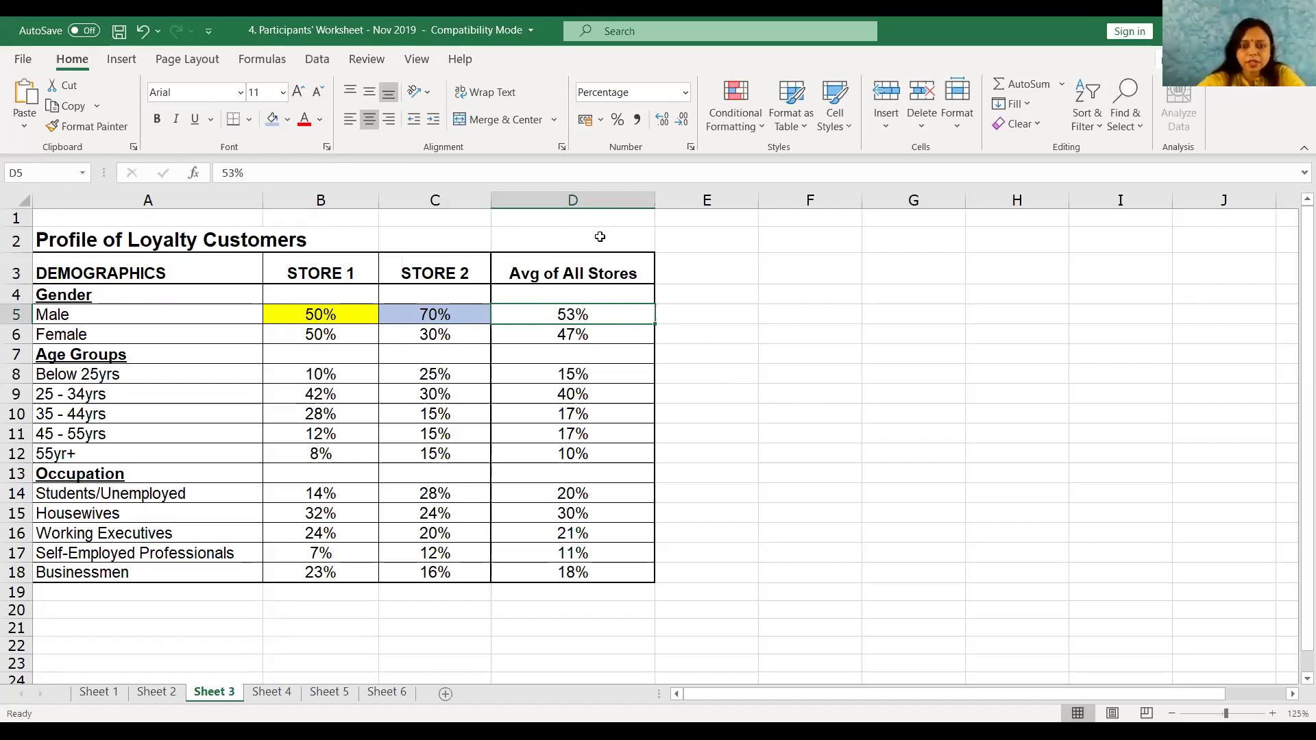
click(591, 200)
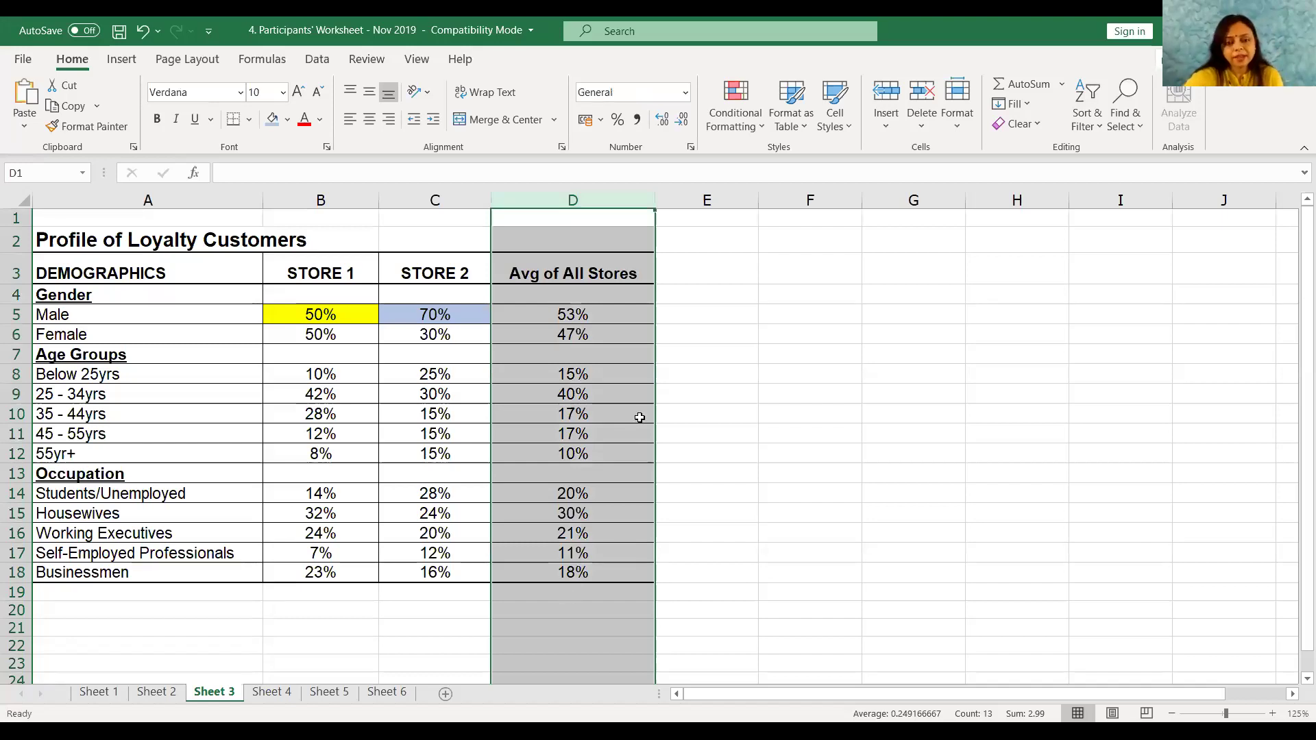
click(717, 323)
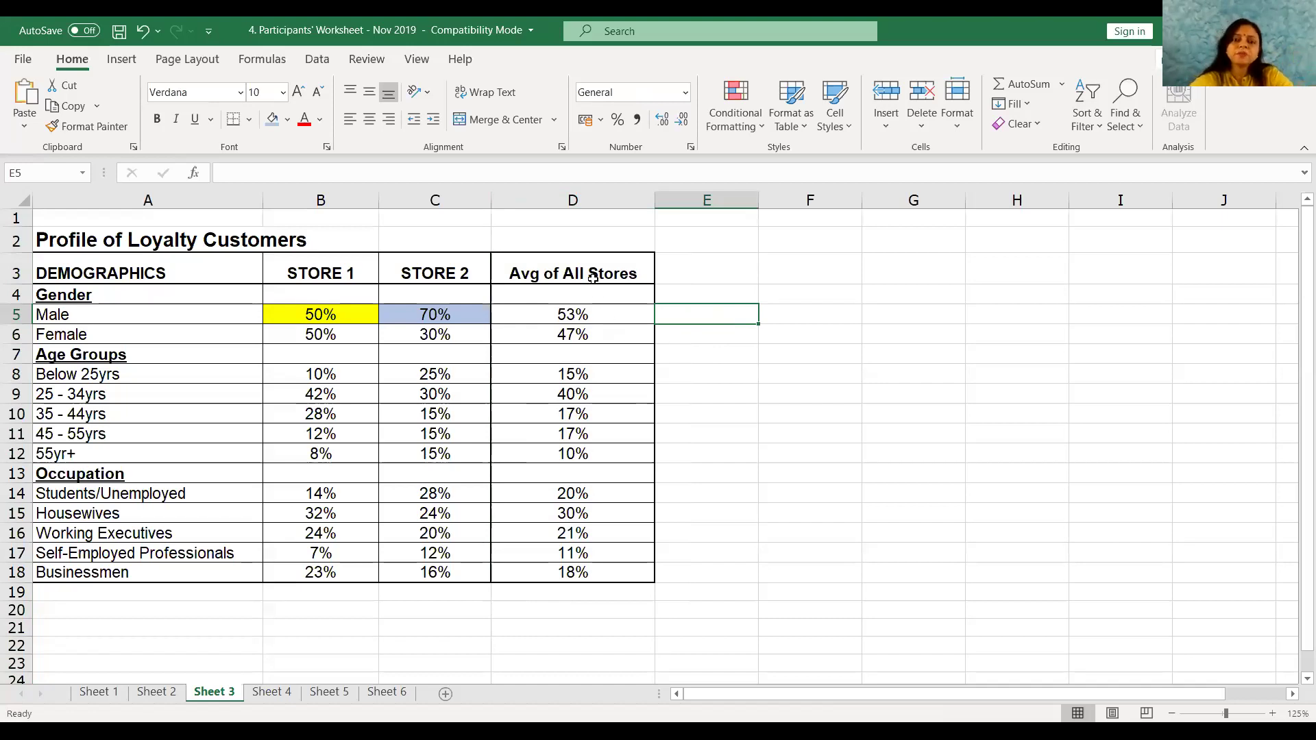
click(555, 197)
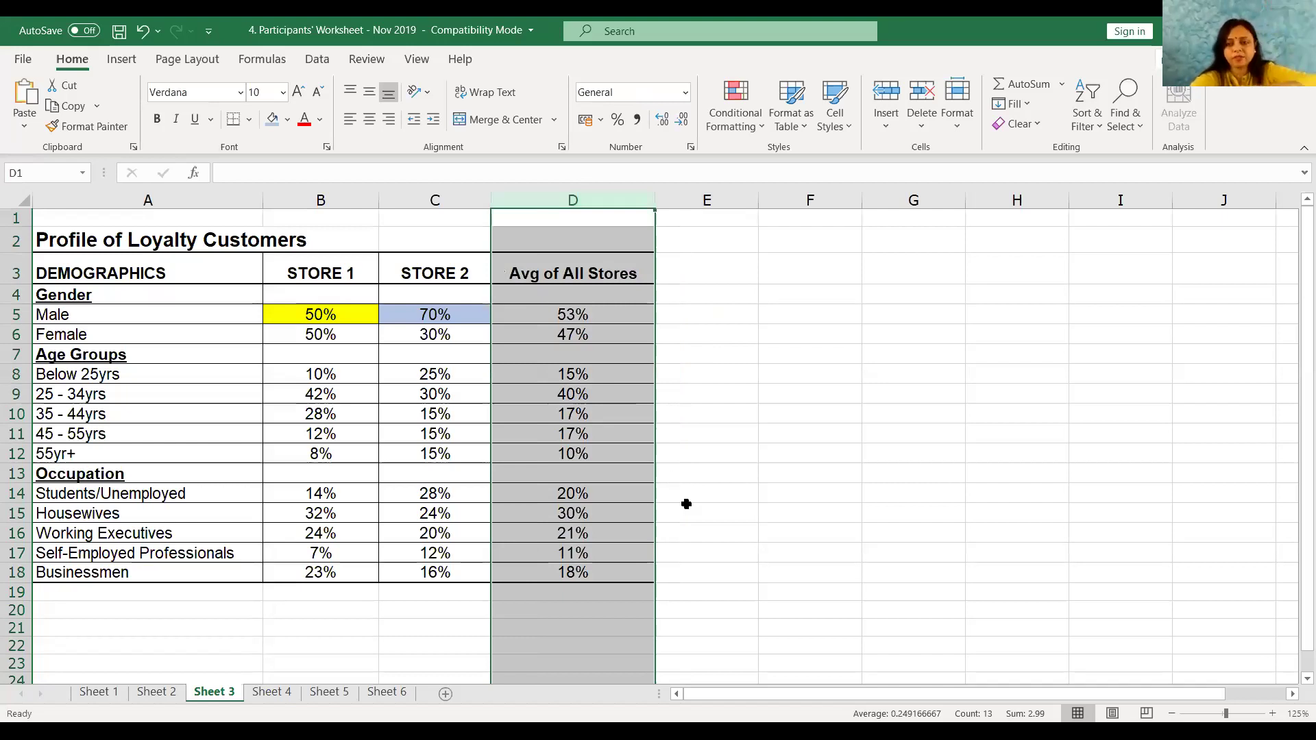
click(738, 316)
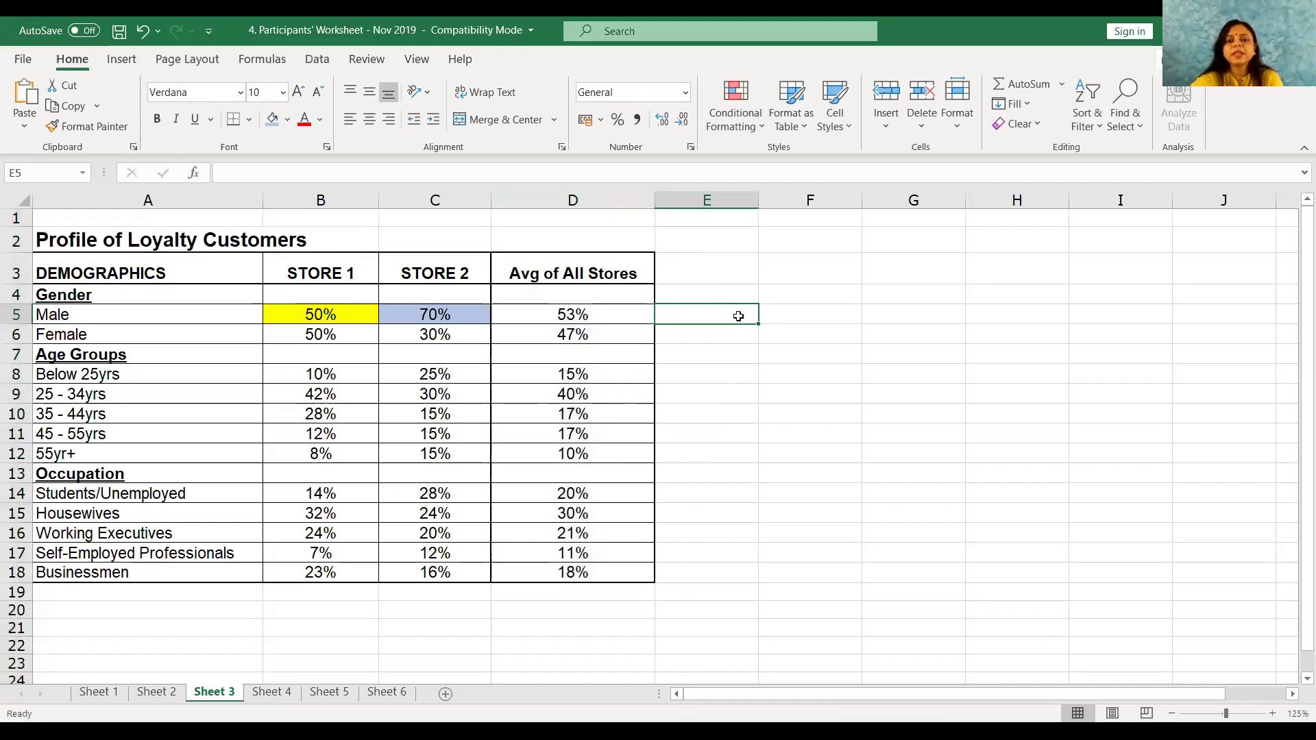
click(776, 318)
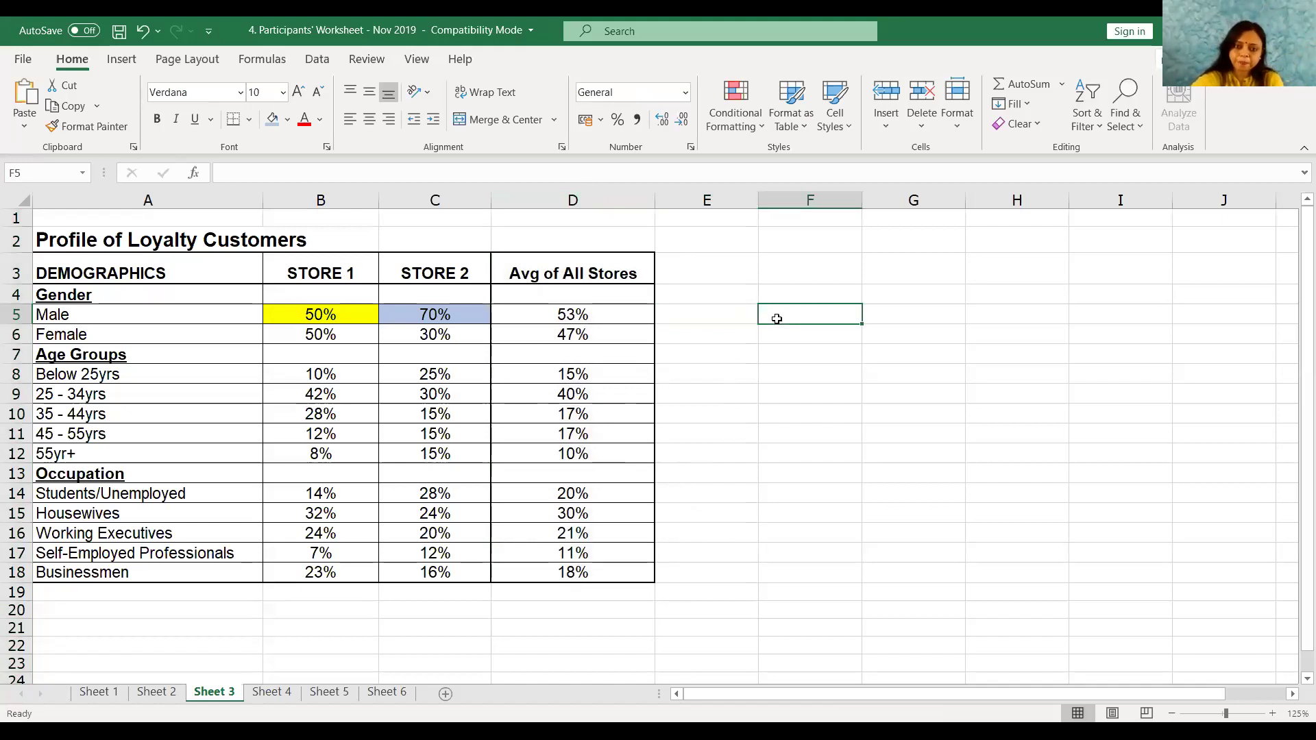
click(612, 313)
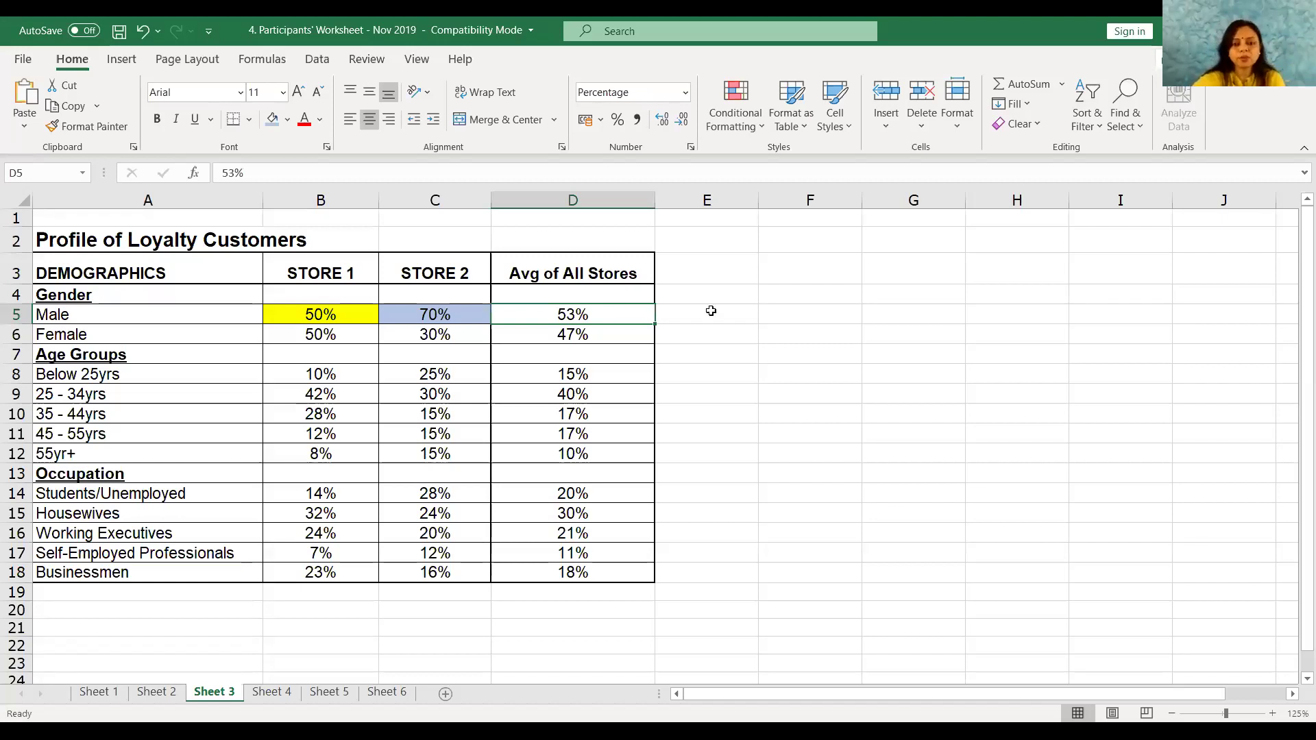
click(797, 313)
text(=)
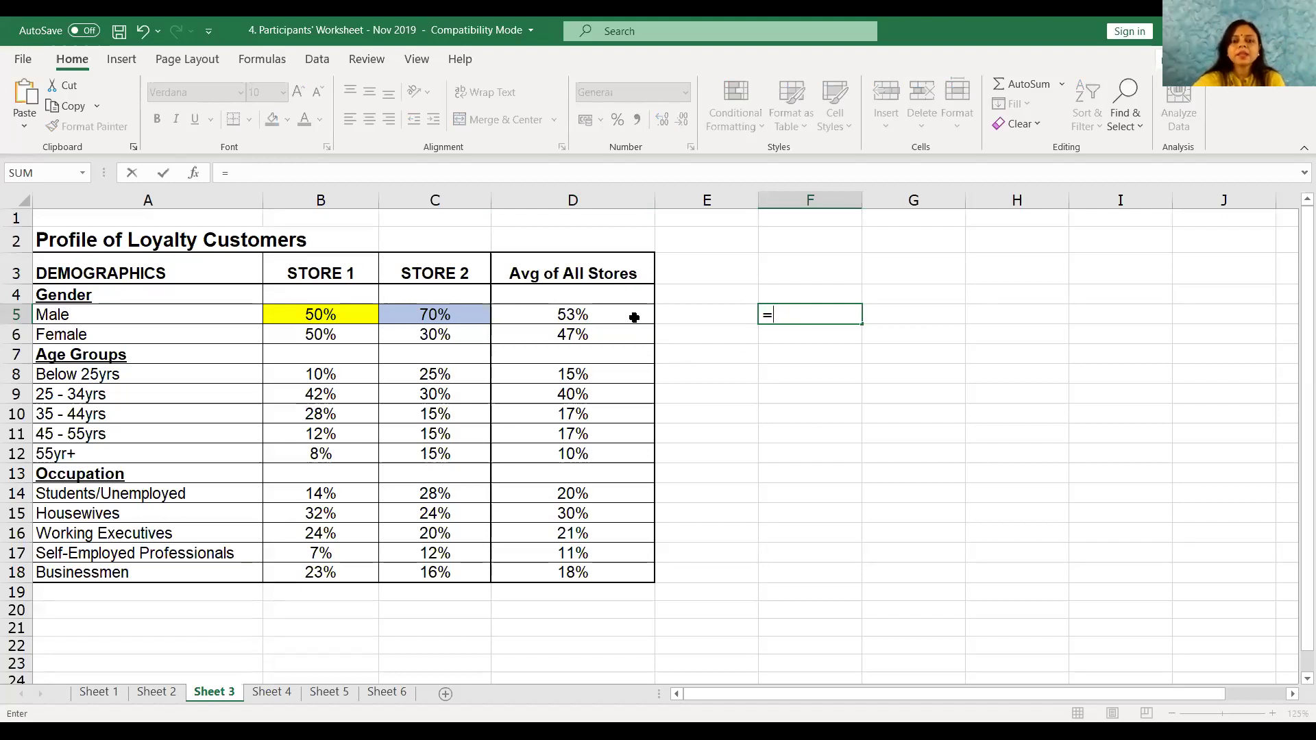
Step: Enter the Store 1 ratio =B5/D5 in F5 and fill it down to F18
click(361, 317)
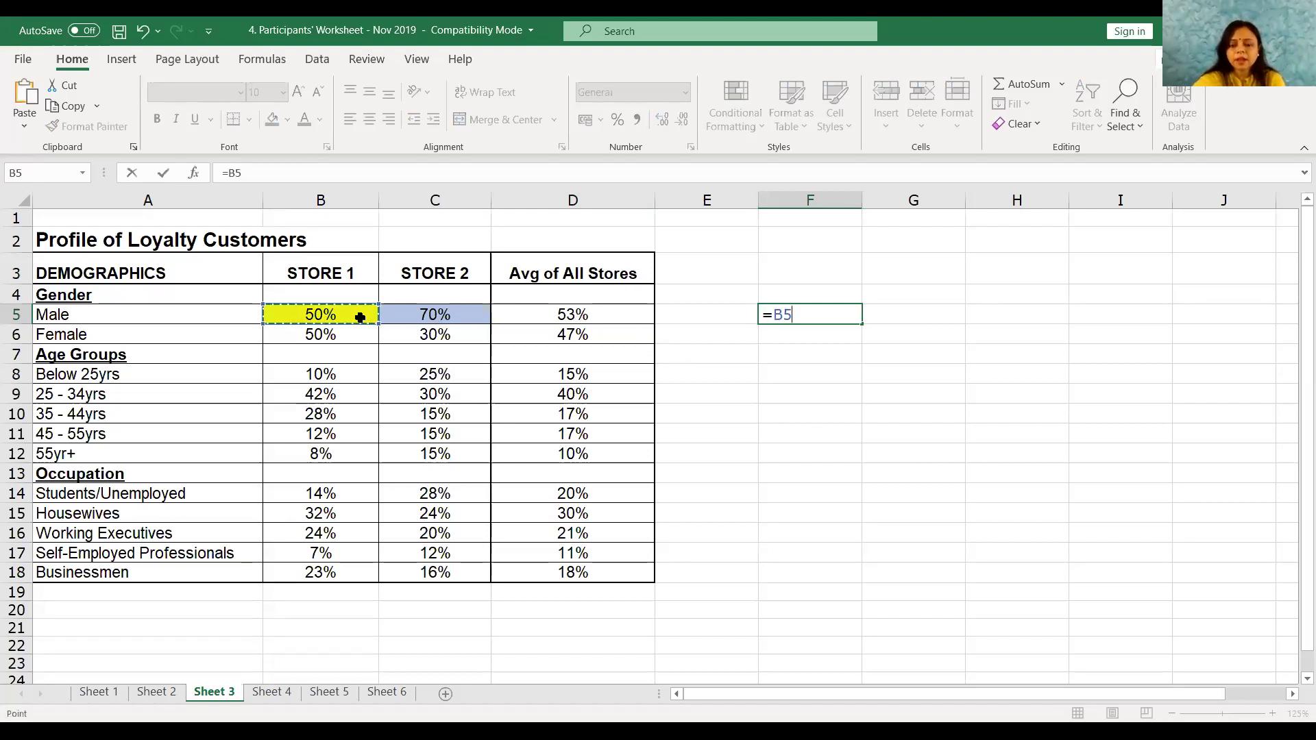
text(/)
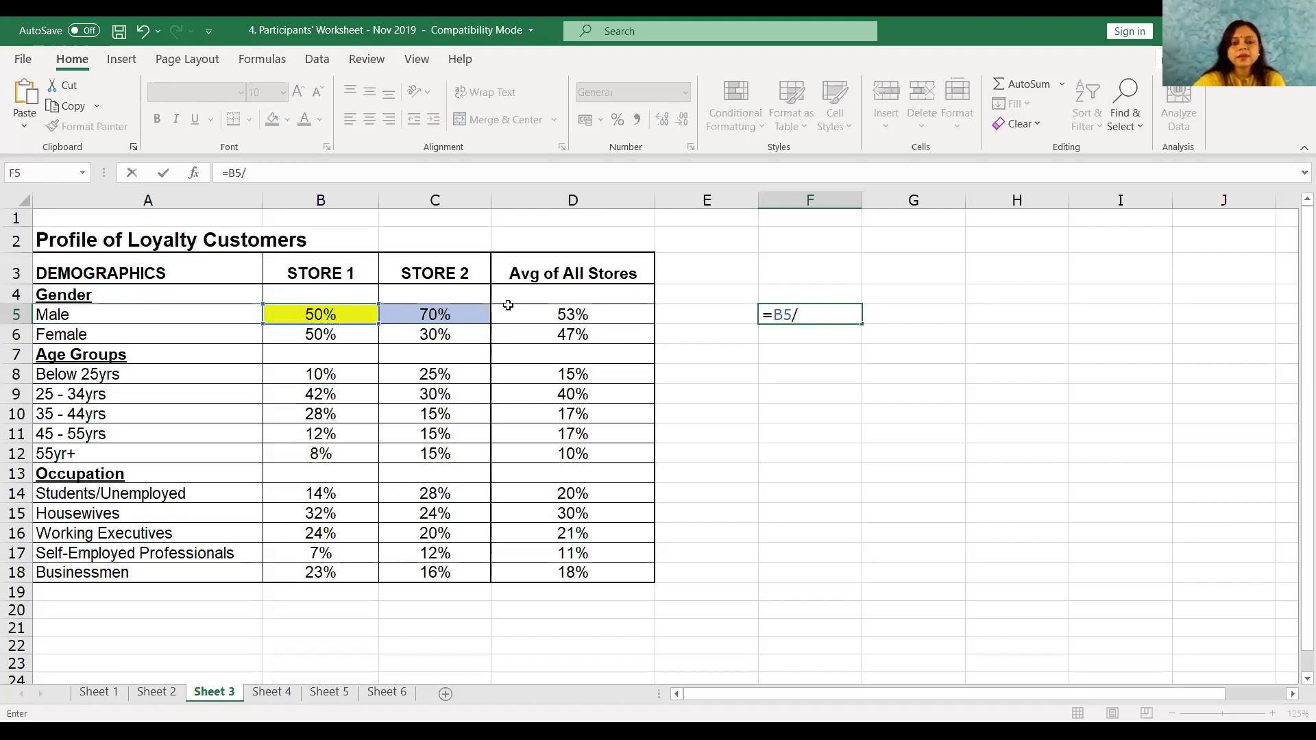
click(547, 312)
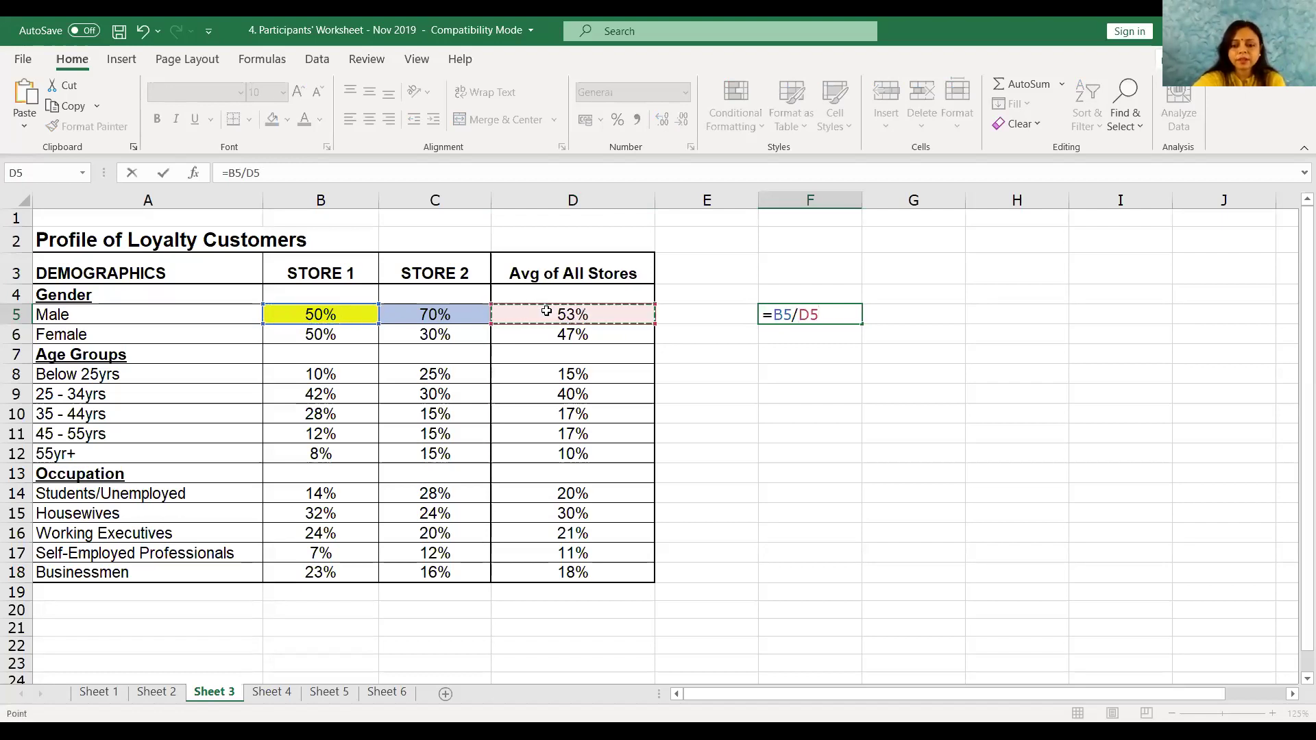
key(Return)
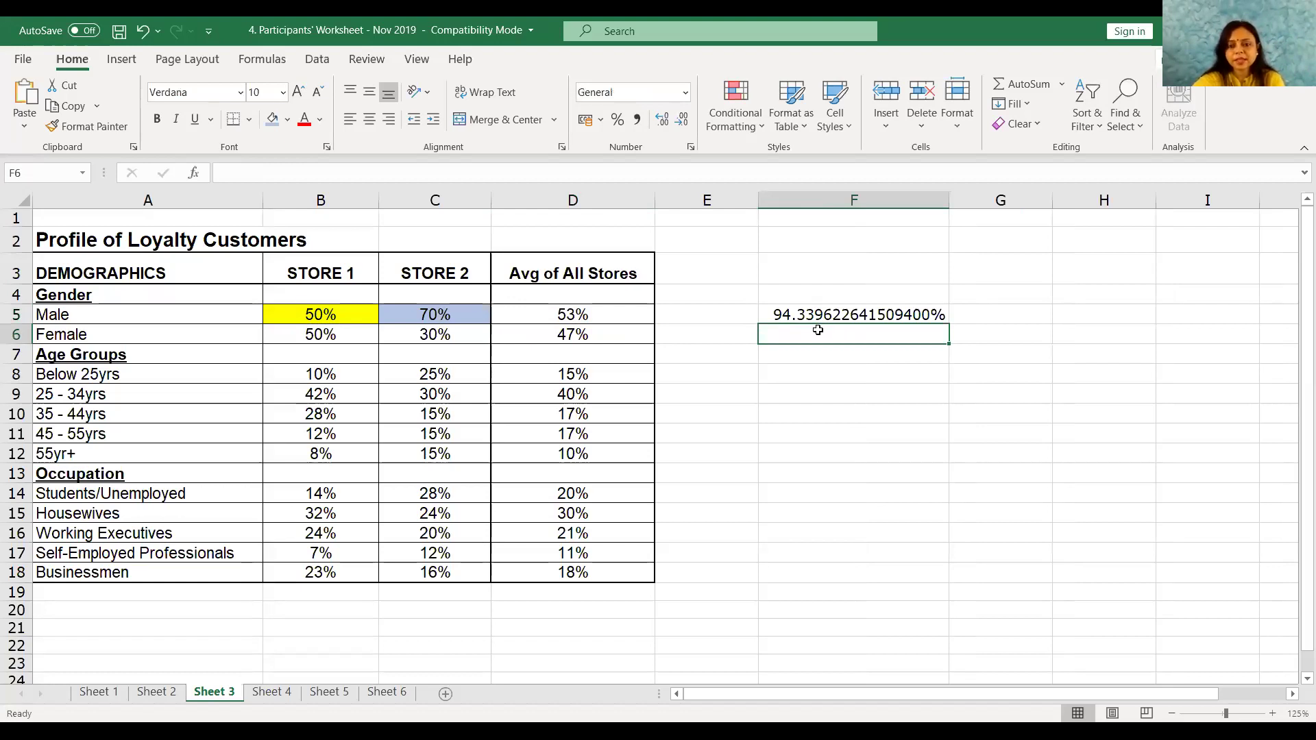
click(816, 313)
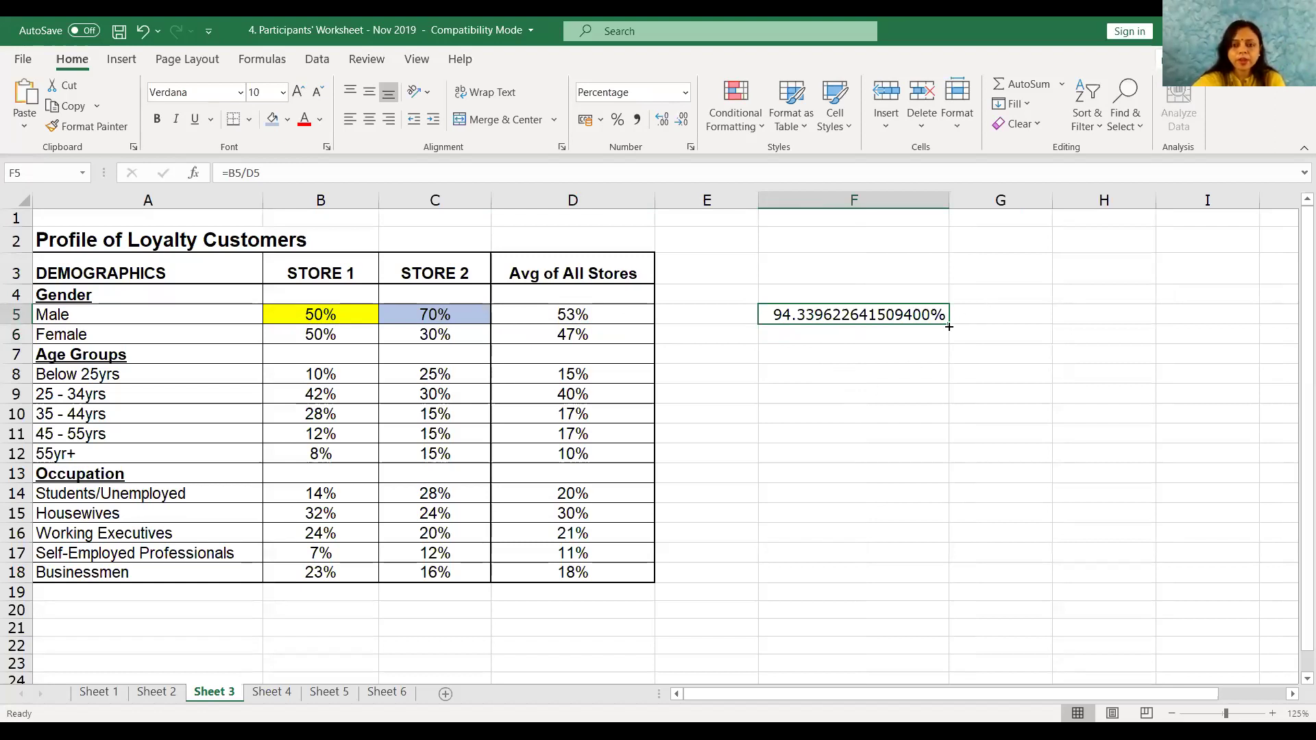
drag(948, 327, 907, 582)
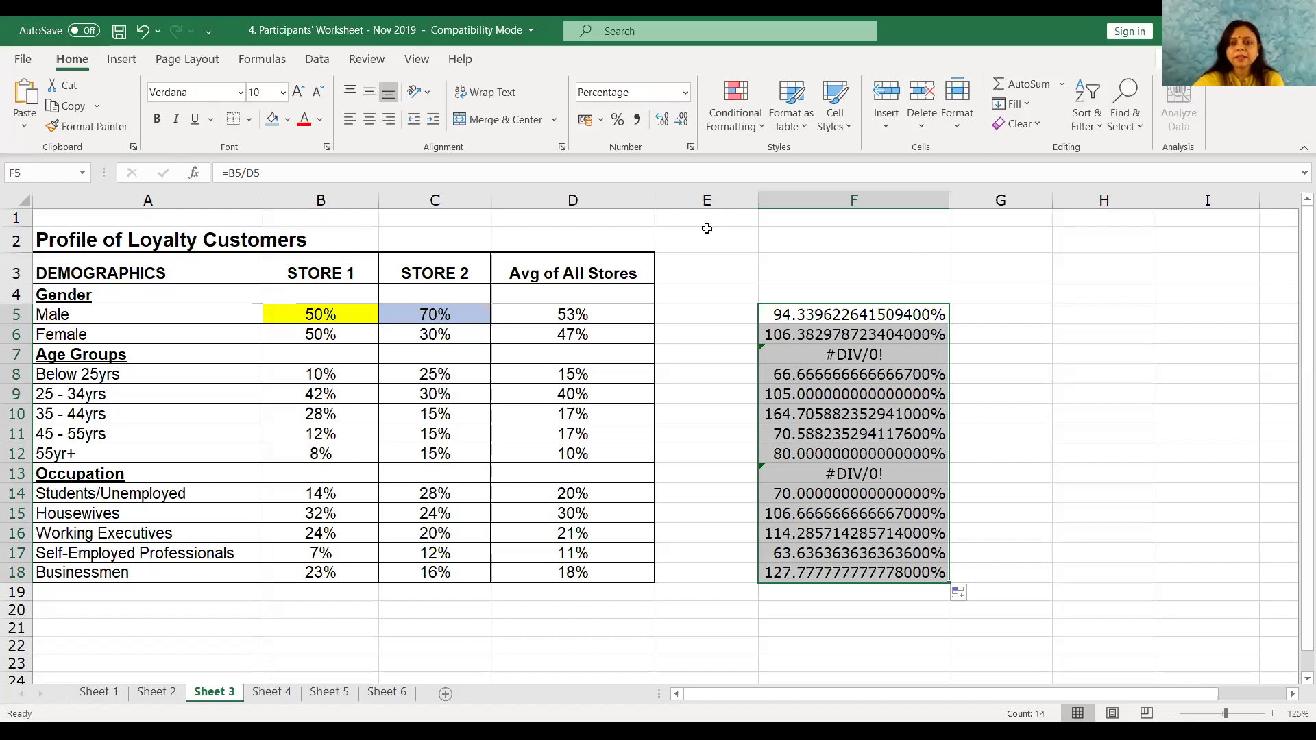
Step: Trim the column F ratios to two-decimal percentages such as 94.34%
click(682, 122)
click(681, 122)
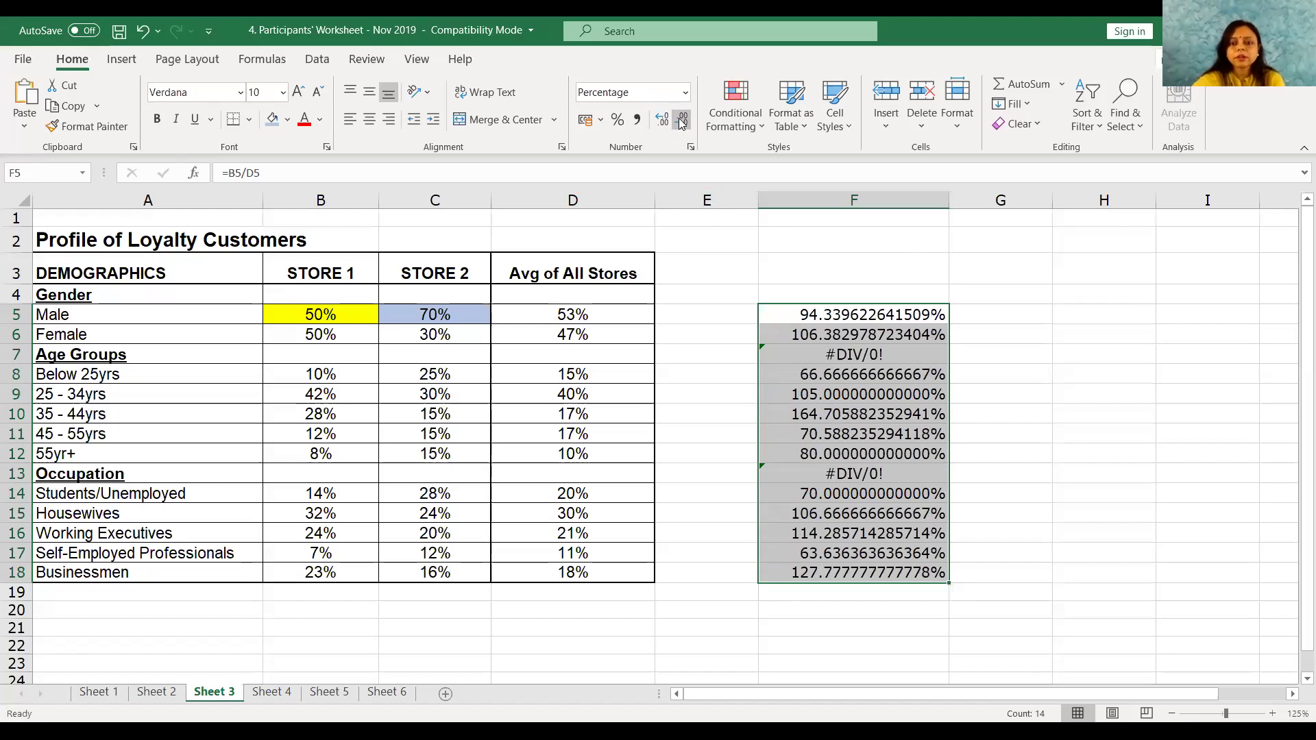
click(681, 122)
click(681, 122)
click(682, 122)
click(682, 122)
click(682, 122)
click(682, 122)
click(681, 122)
click(682, 122)
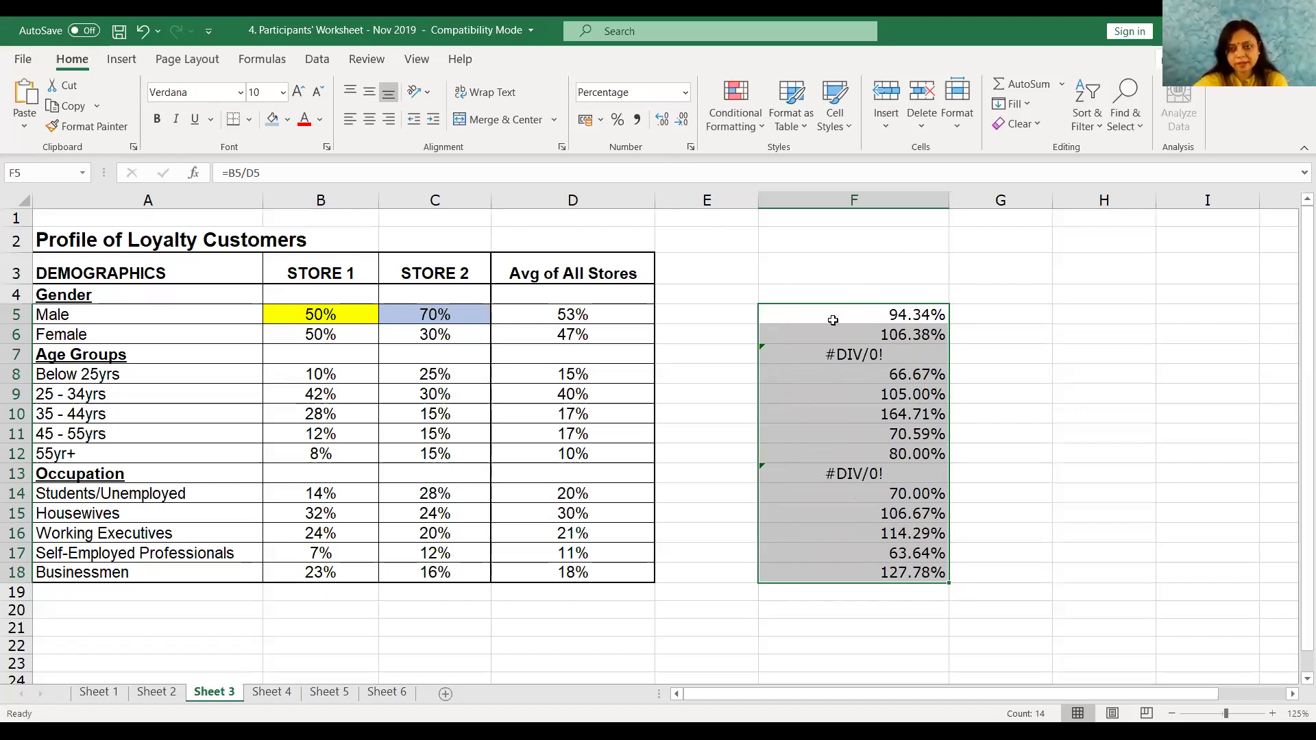
click(996, 314)
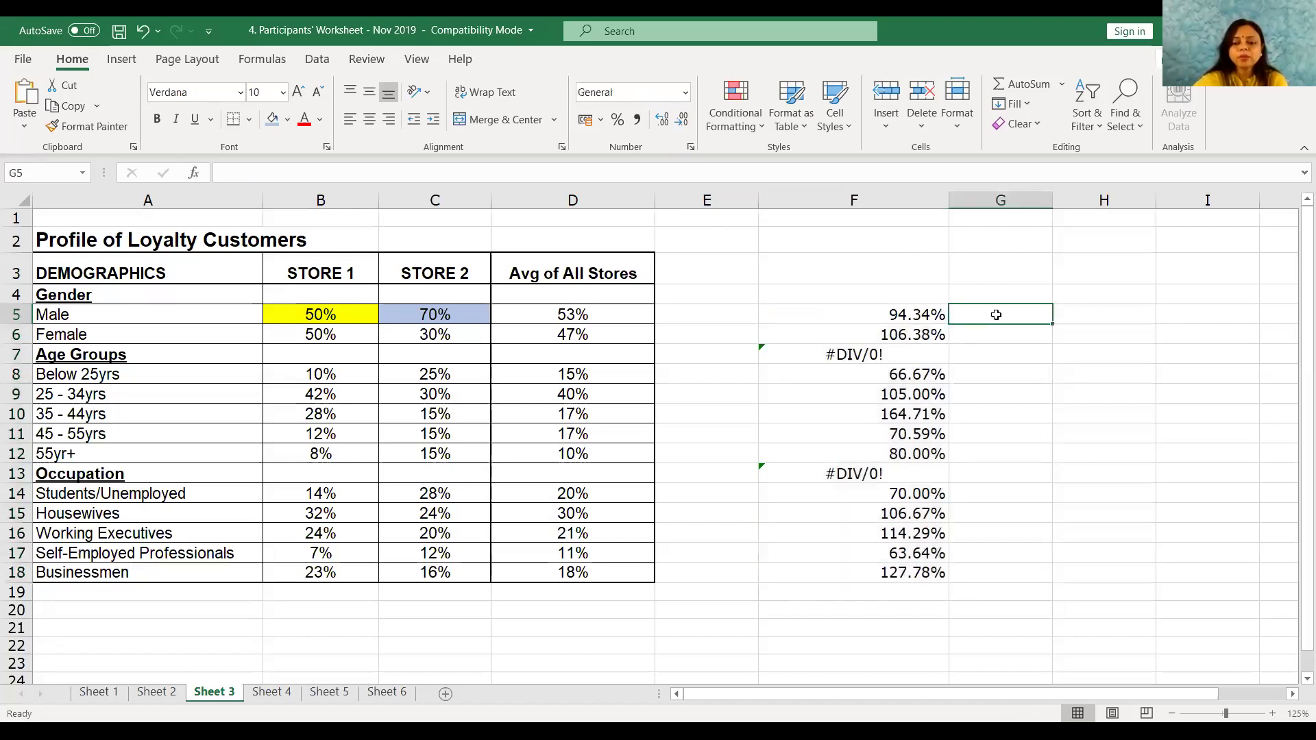
Step: Enter the Store 2 ratio =C5/D5 in G5 and fill it down to G18
text(=)
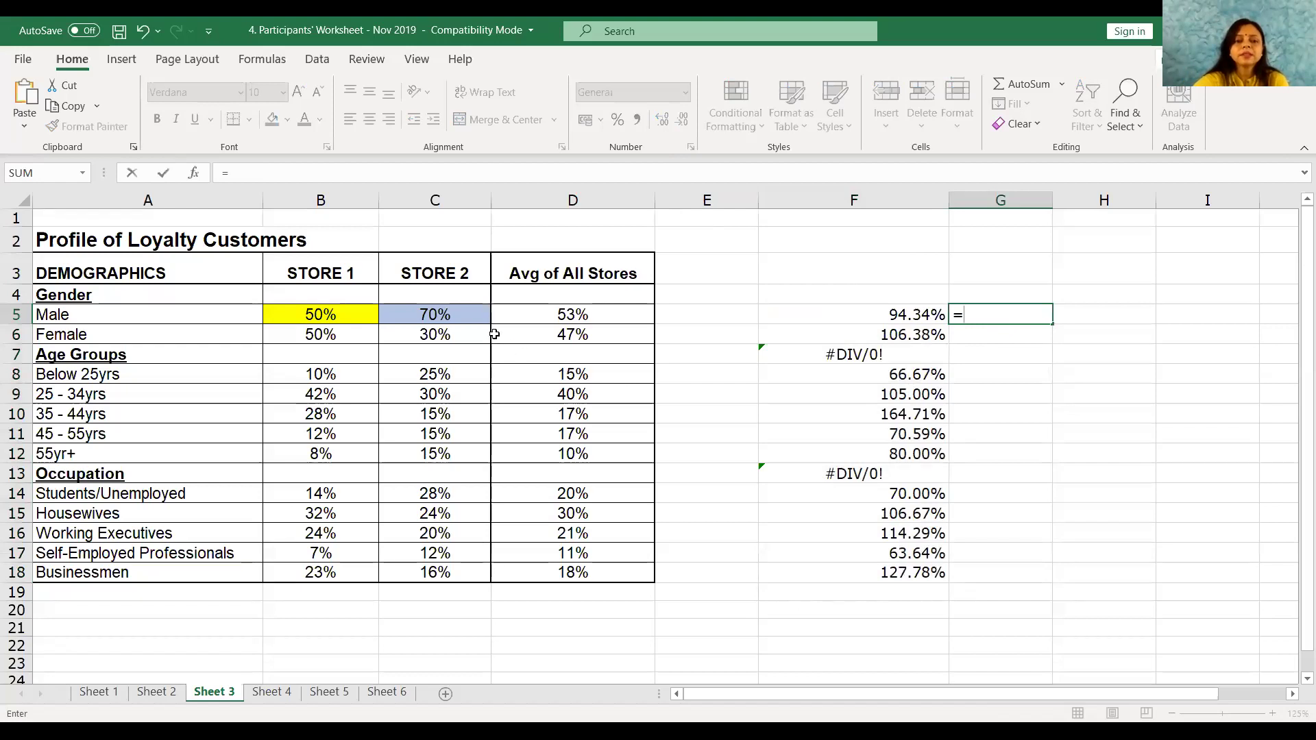
click(472, 316)
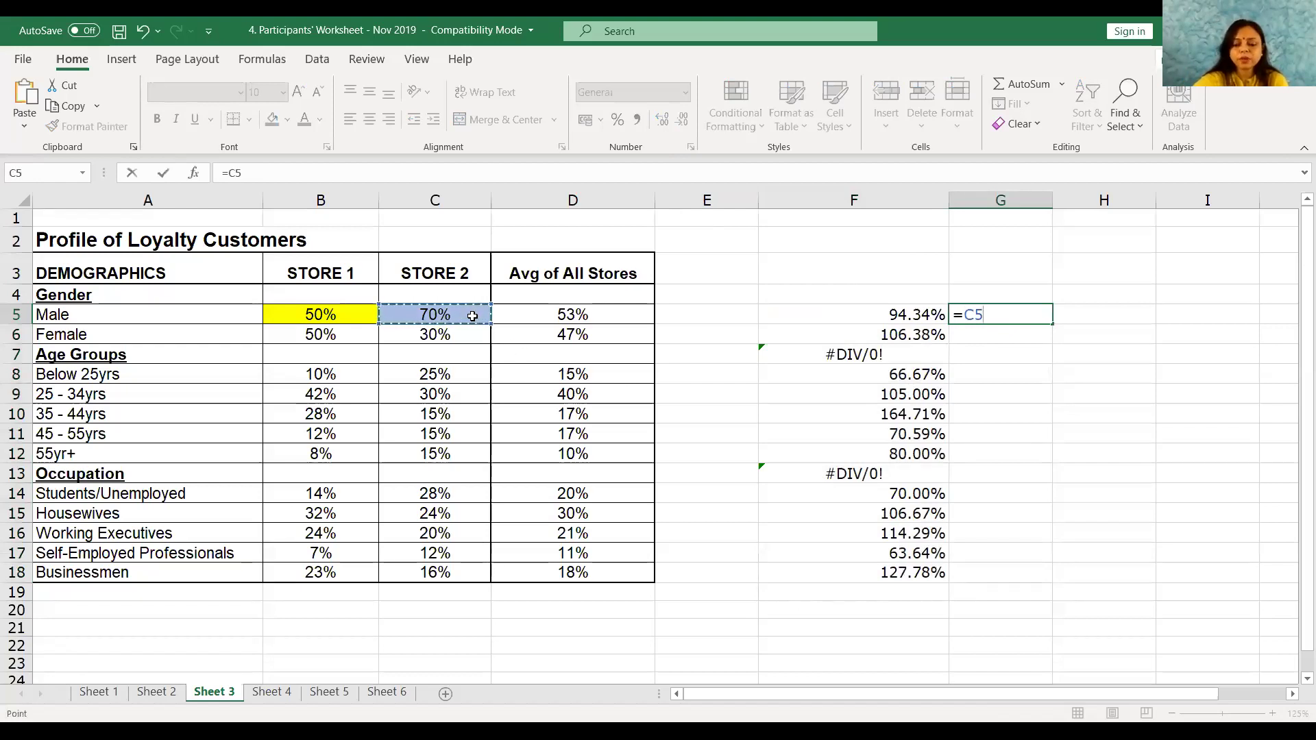
text(/)
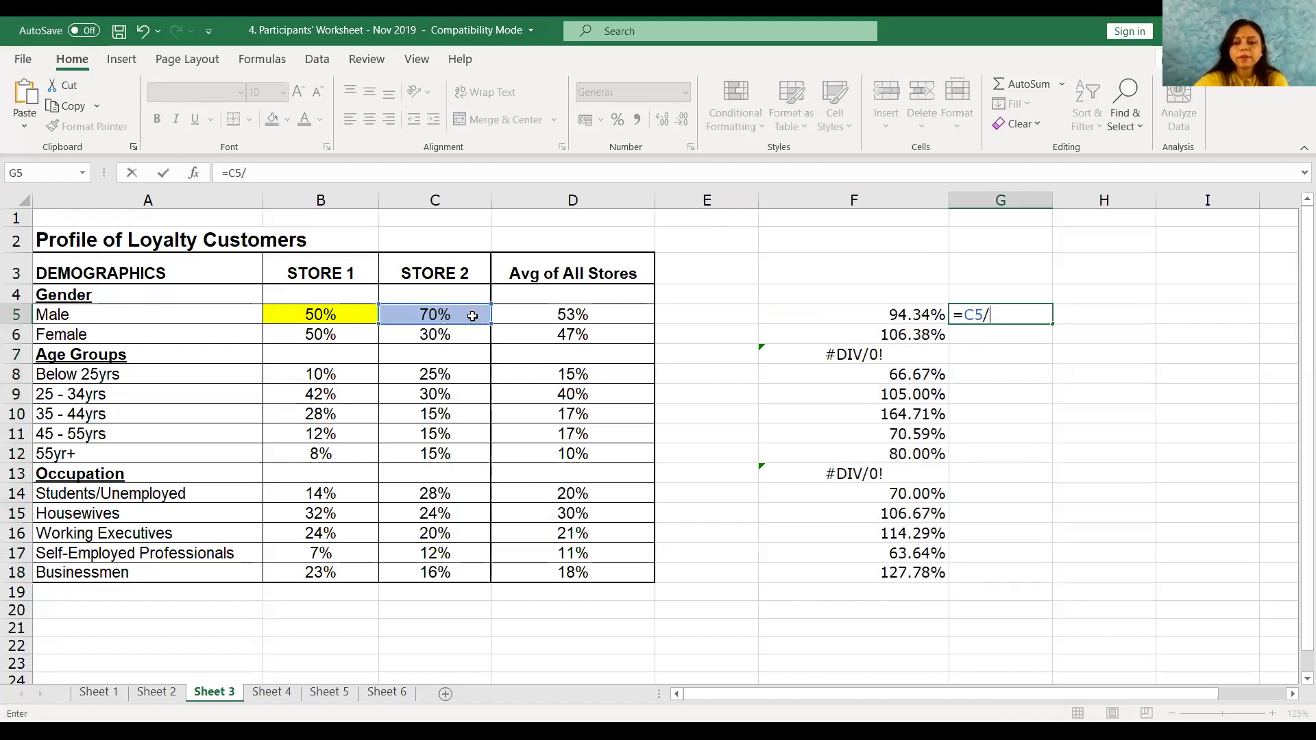
click(542, 317)
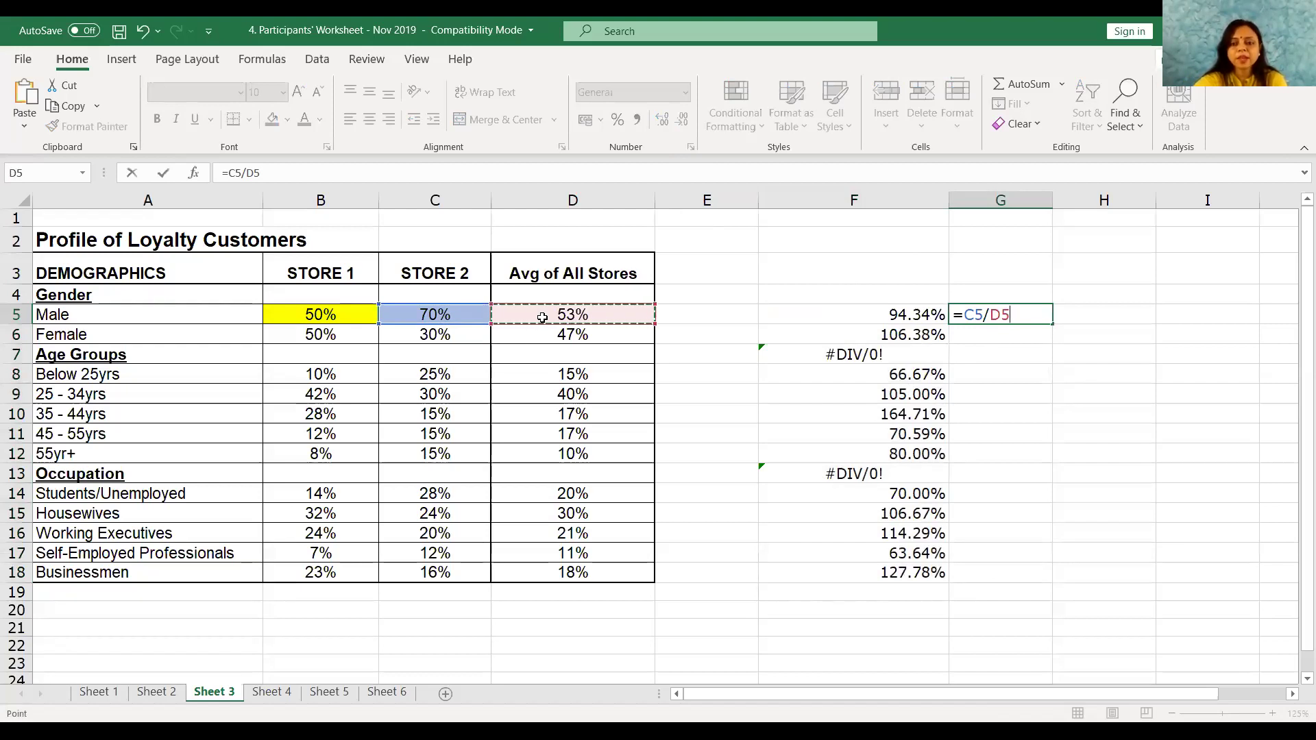
key(Return)
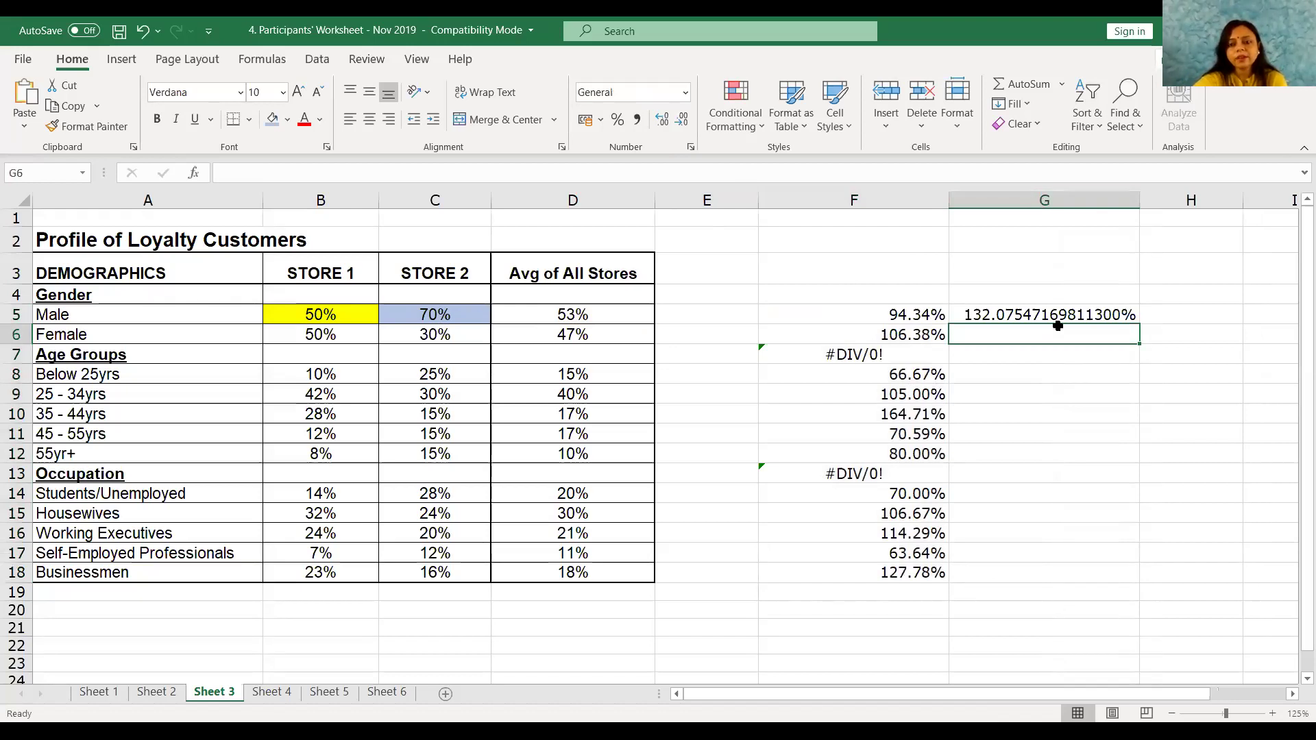
drag(1137, 340, 1099, 583)
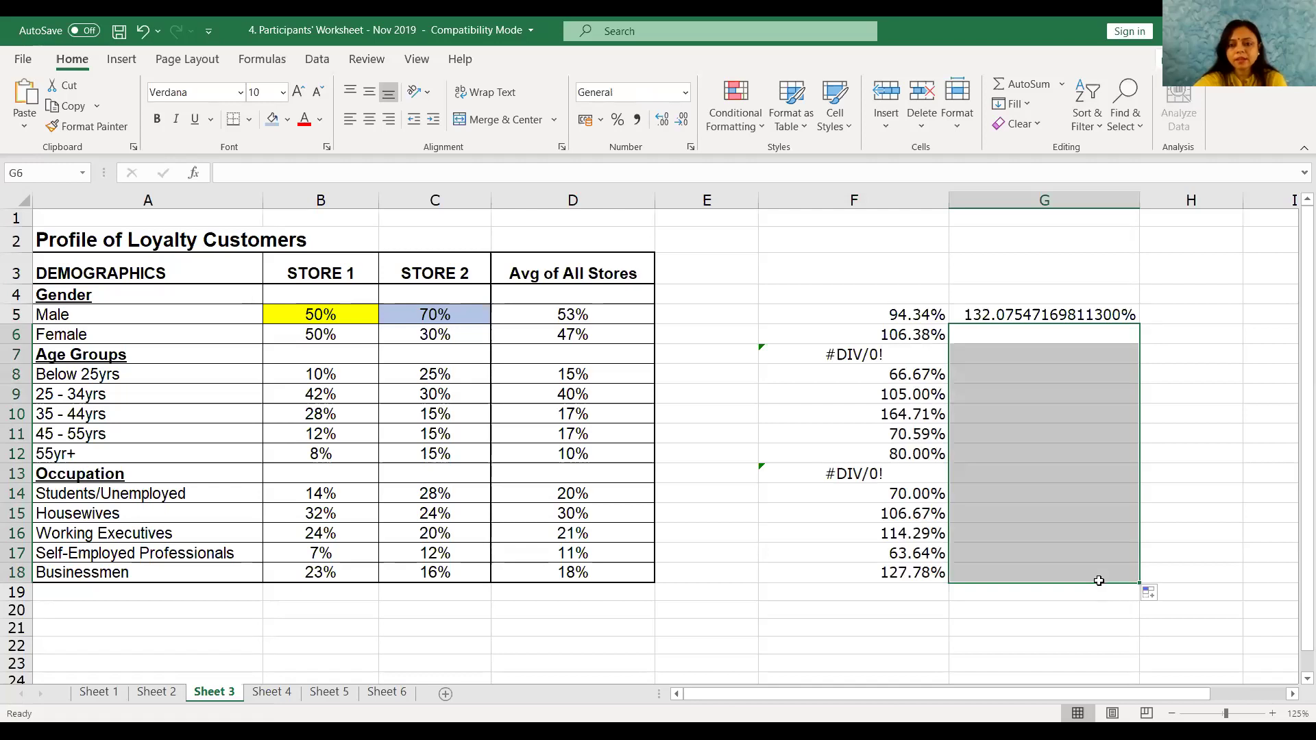
click(1083, 310)
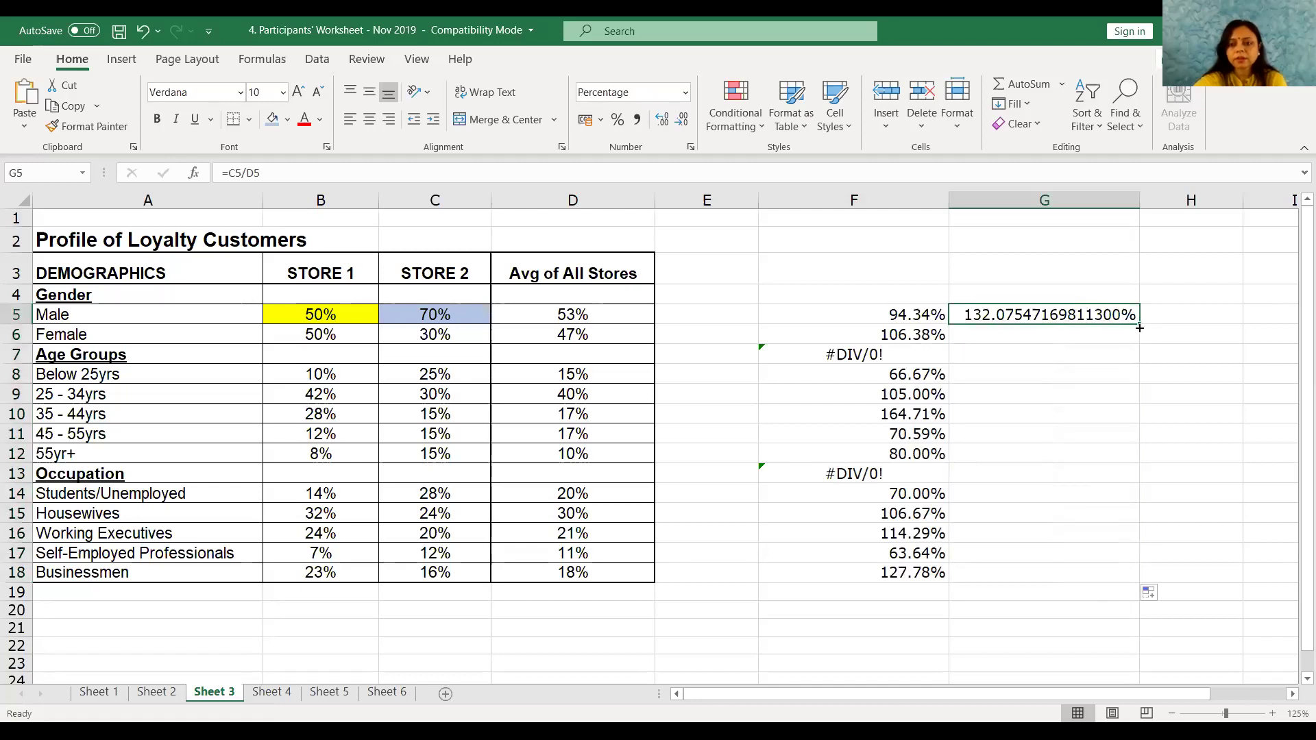
drag(1139, 321, 1127, 581)
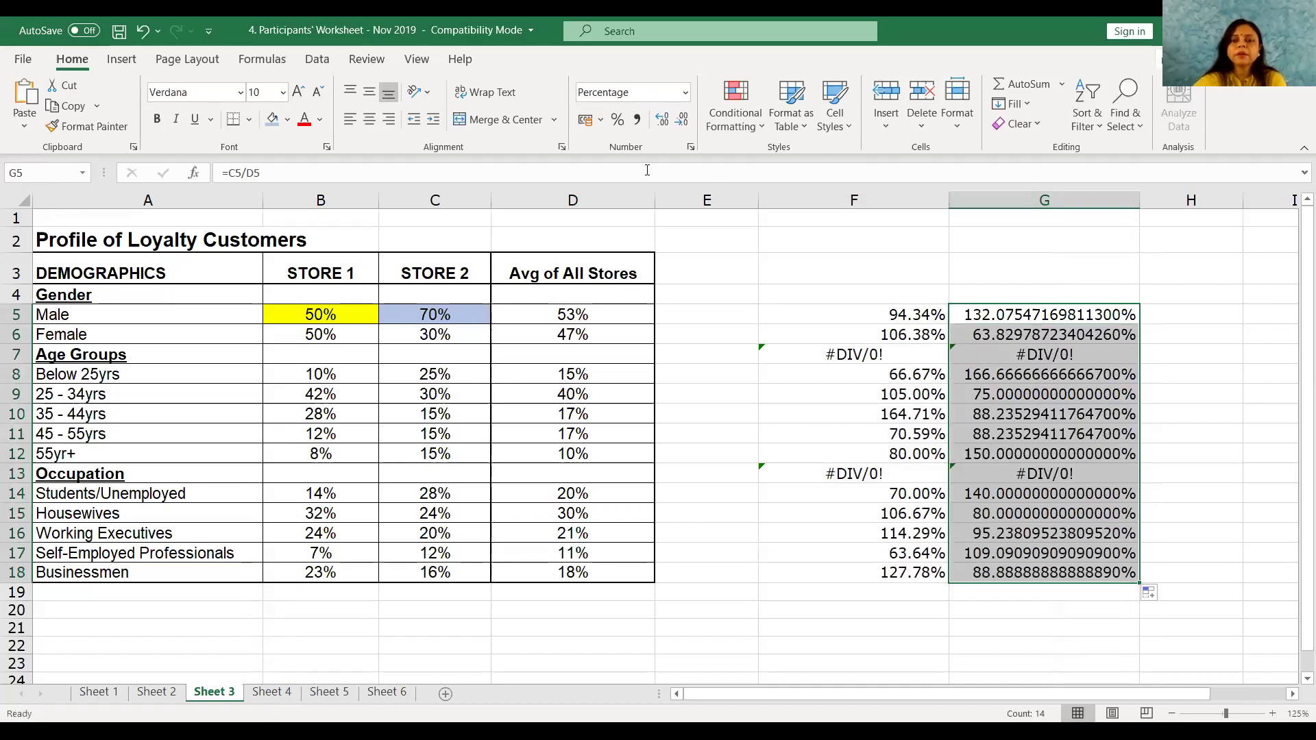
Step: Show the column G ratios as two-decimal percentages to match column F
click(663, 124)
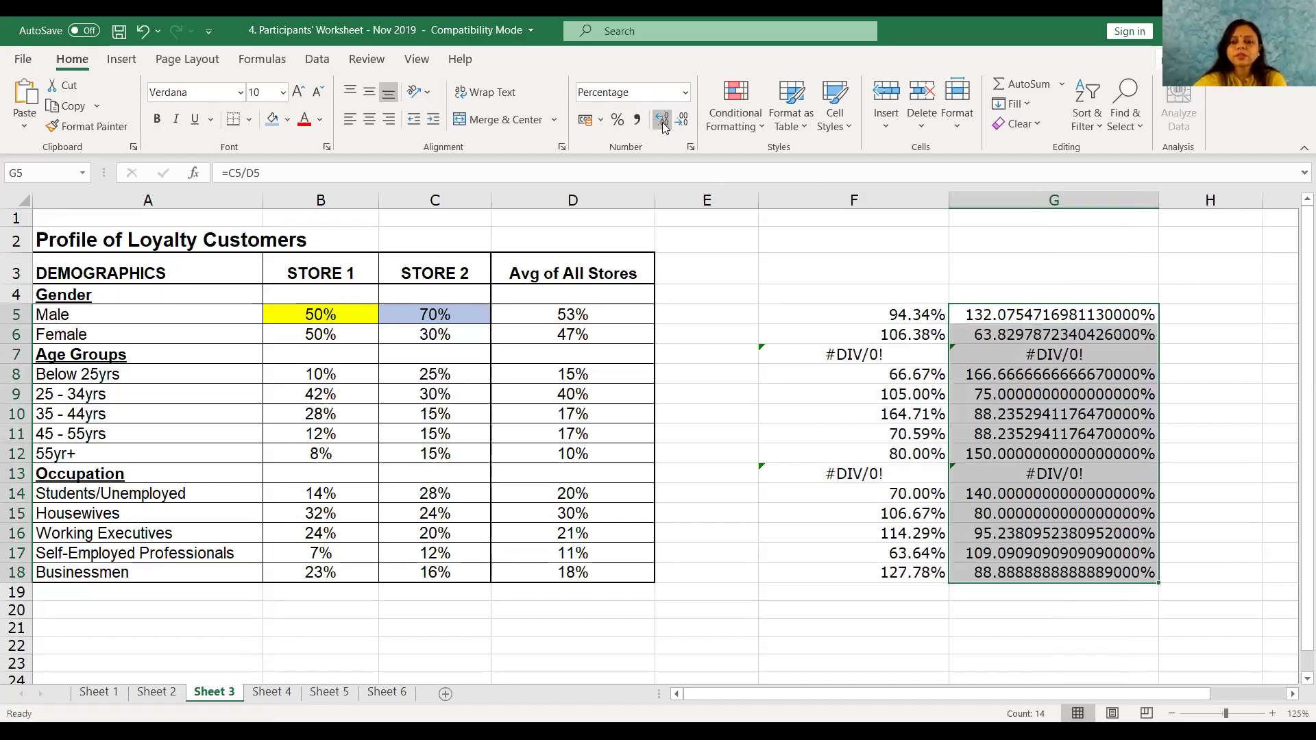
click(683, 121)
click(690, 120)
click(690, 121)
click(690, 120)
click(690, 121)
click(690, 121)
click(690, 120)
click(690, 120)
click(690, 120)
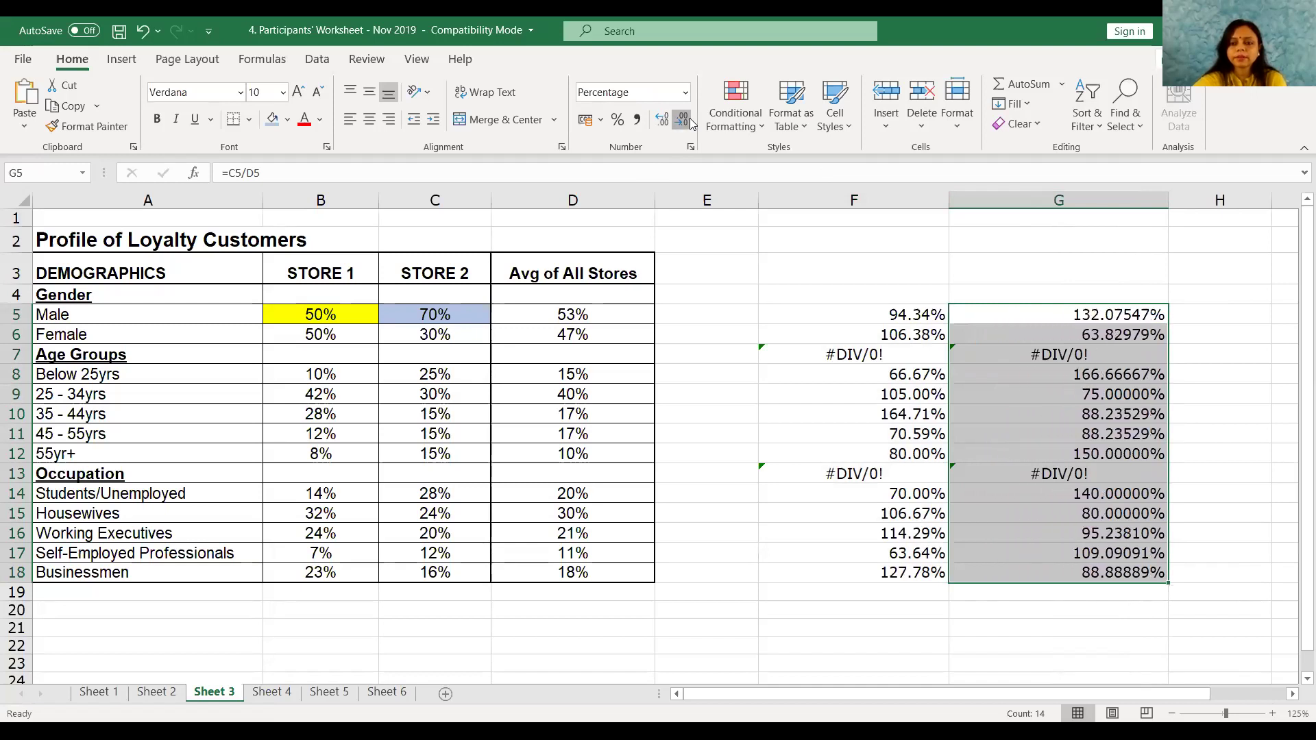
click(690, 120)
click(690, 121)
click(690, 121)
click(690, 121)
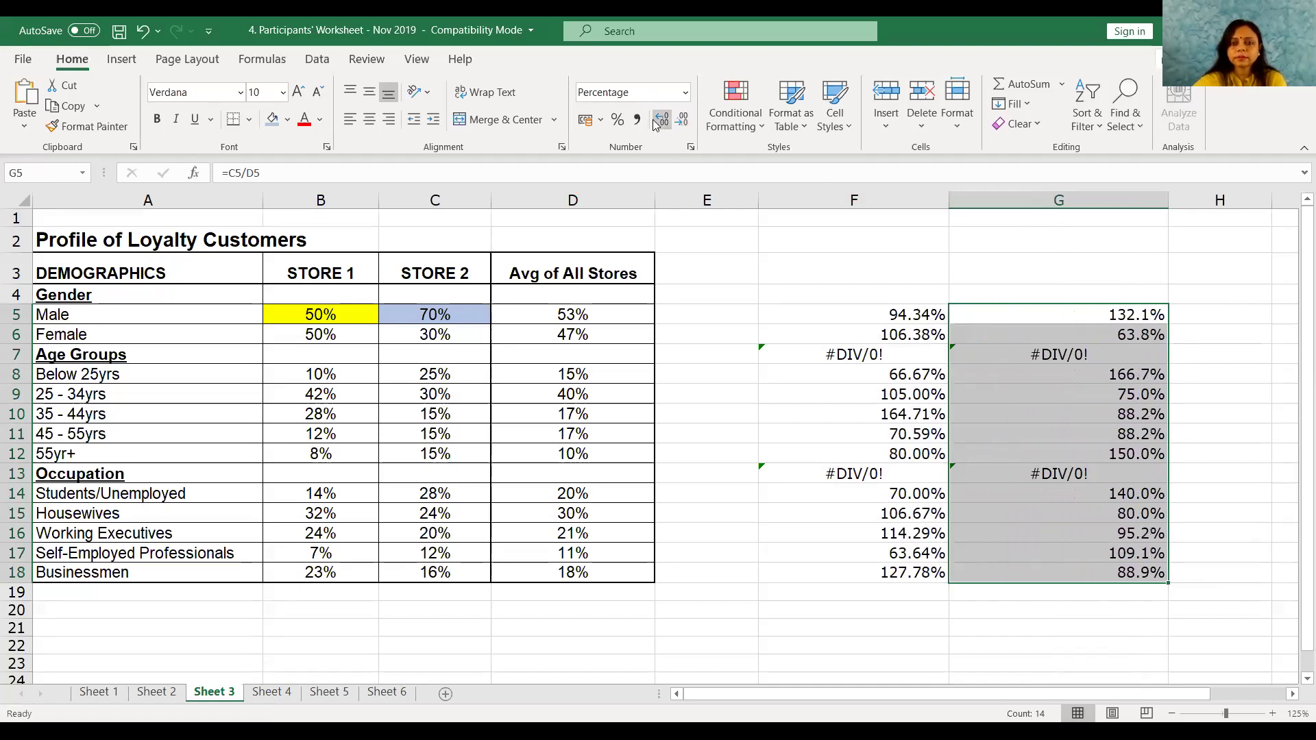
click(654, 121)
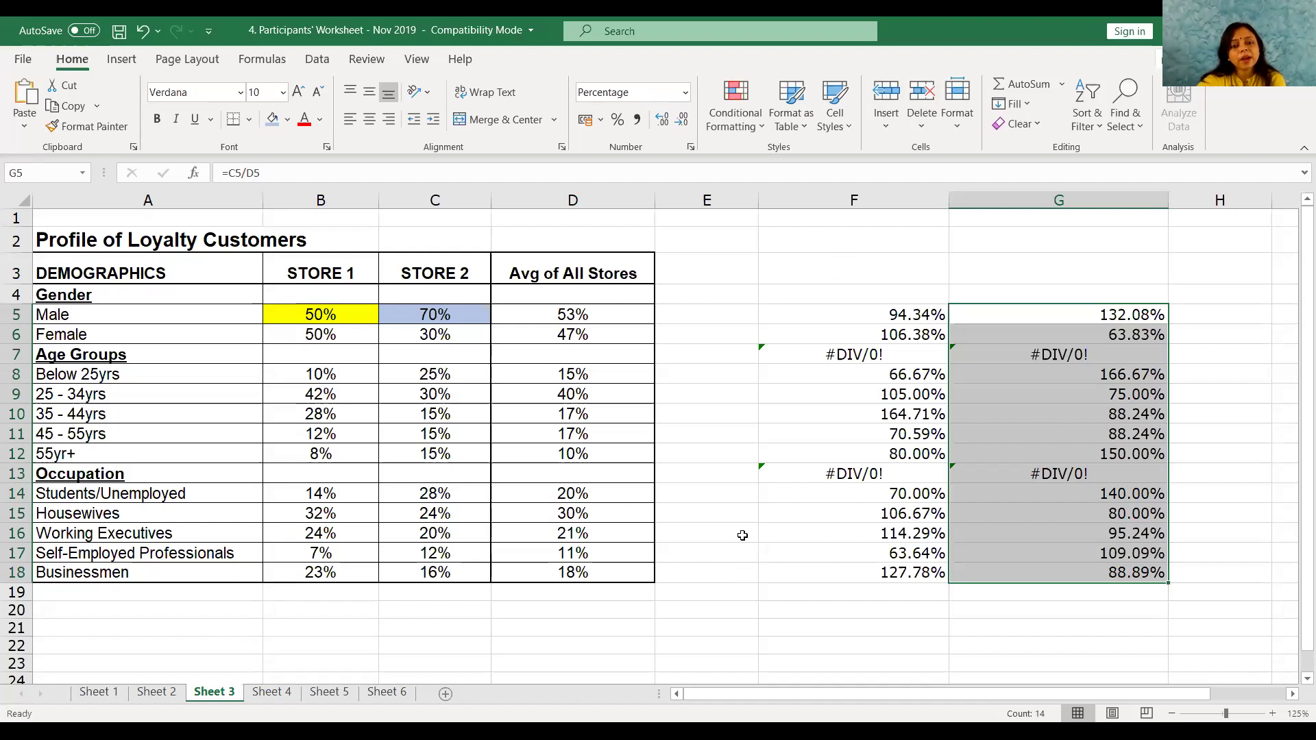
click(799, 218)
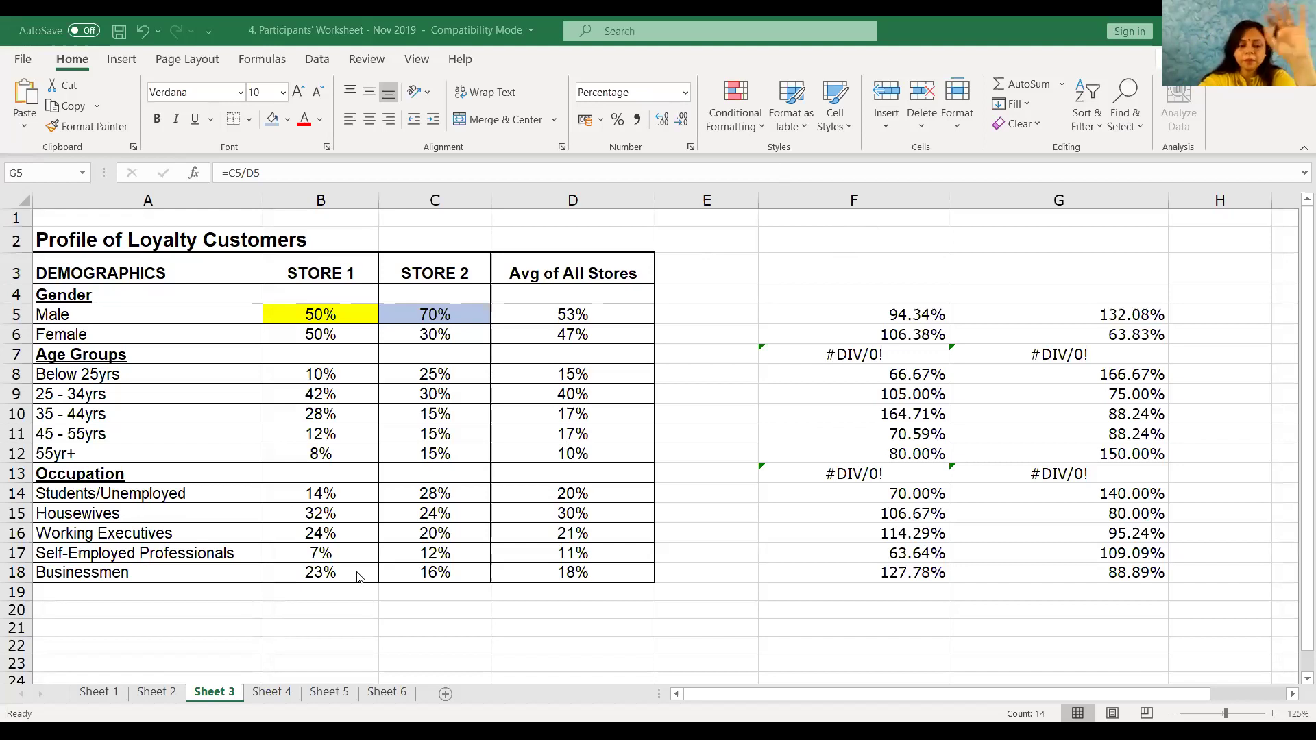
click(270, 693)
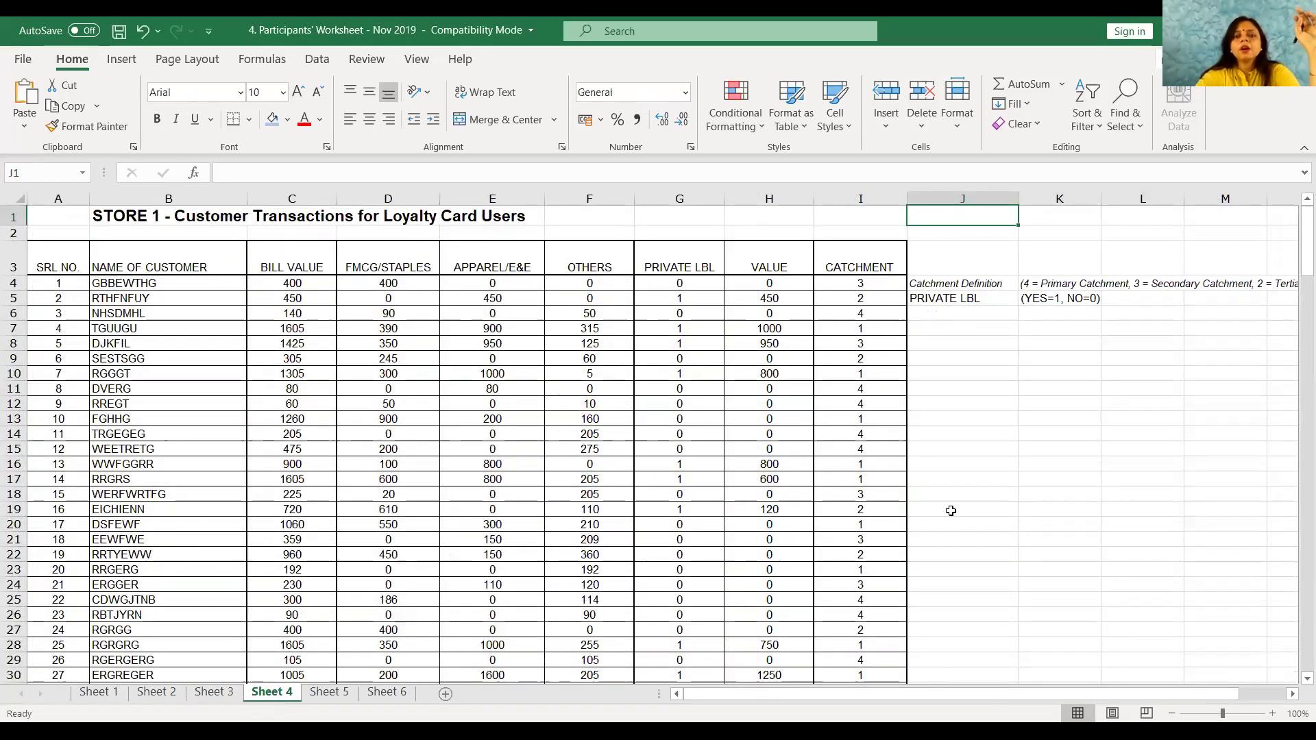
scroll(951, 511, down, 1)
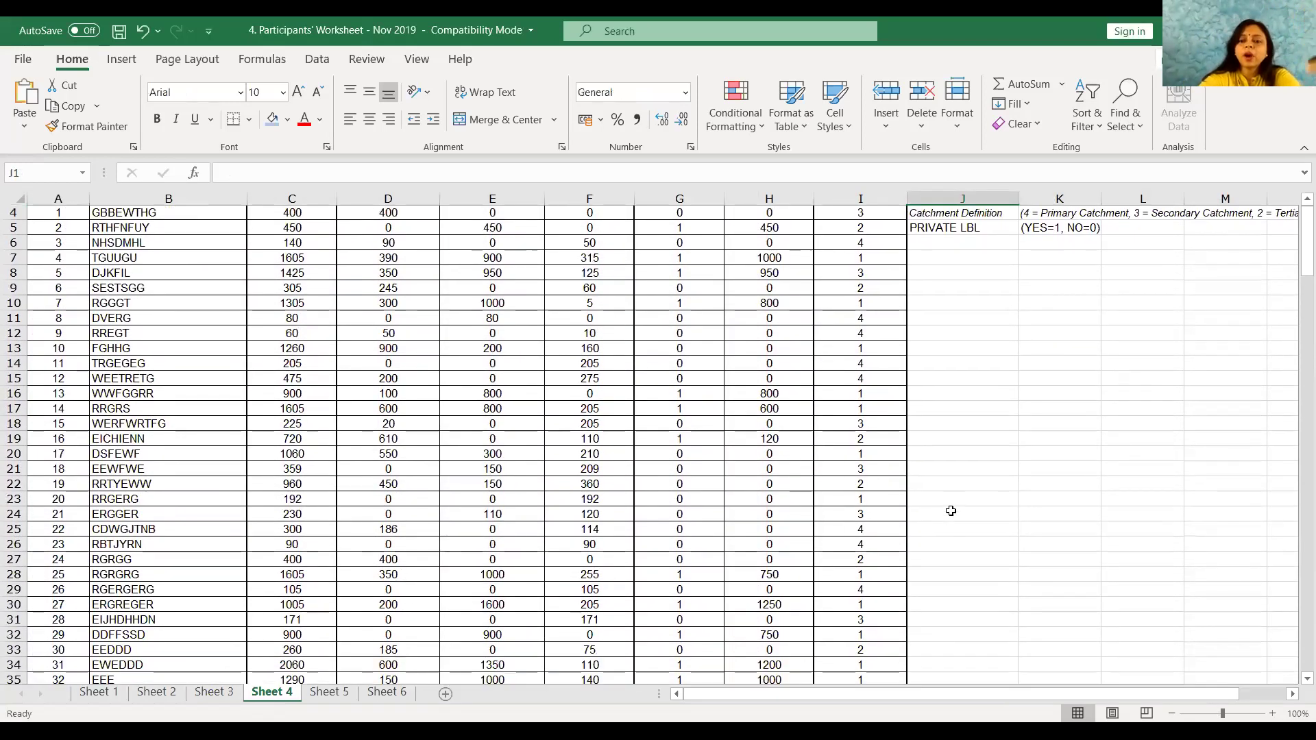
scroll(950, 510, up, 1)
scroll(950, 511, down, 1)
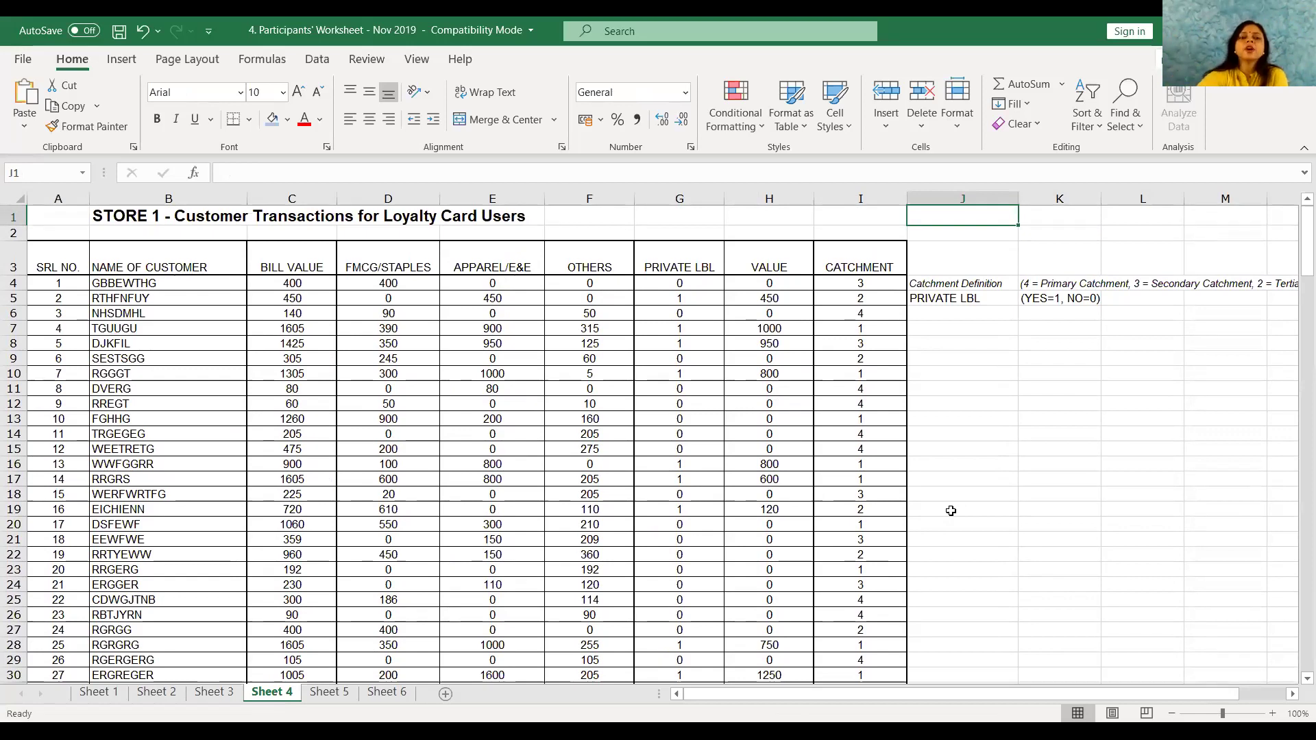
scroll(657, 572, down, 14)
scroll(657, 572, up, 14)
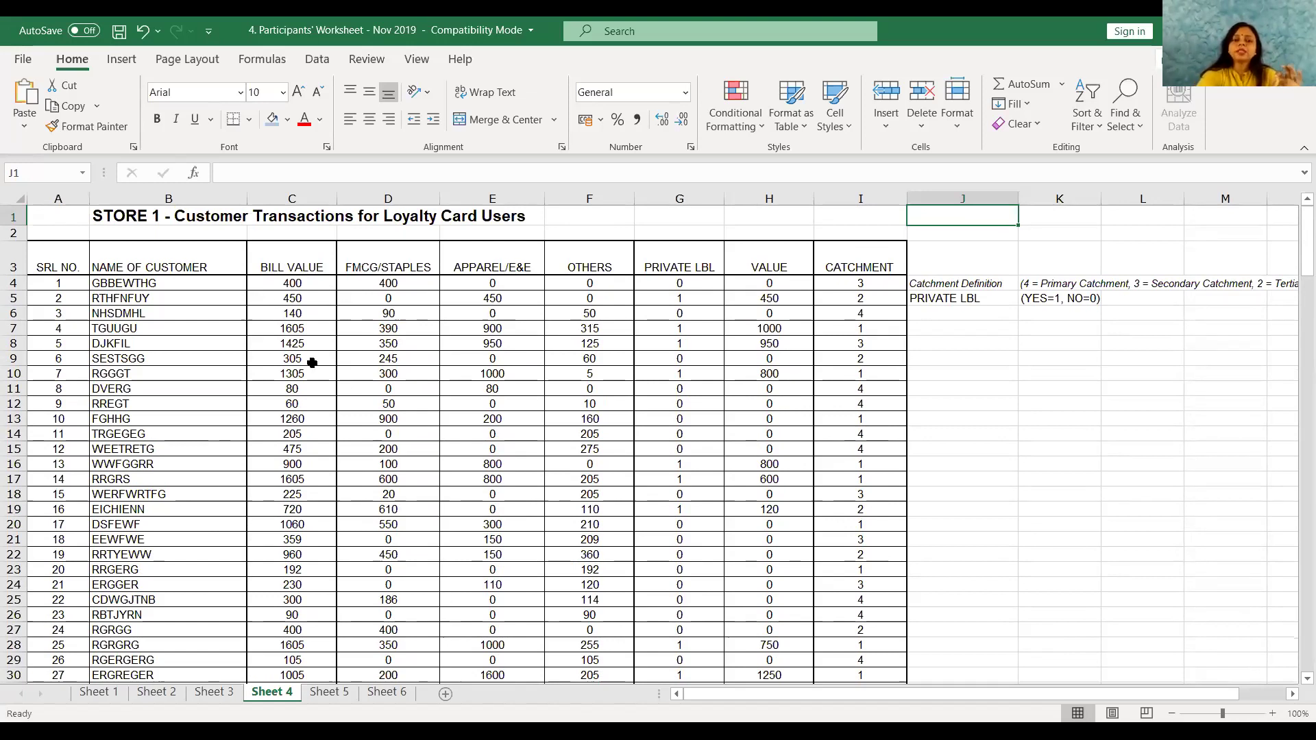
click(501, 192)
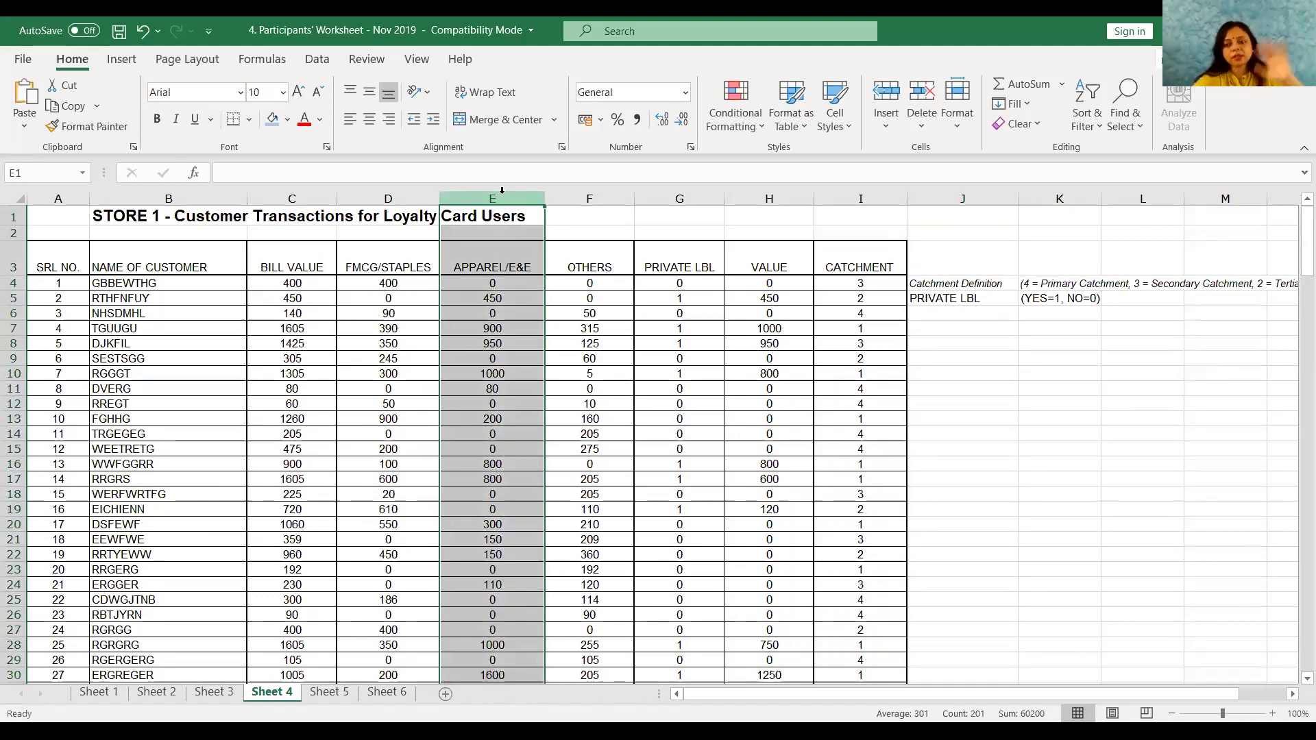
click(420, 194)
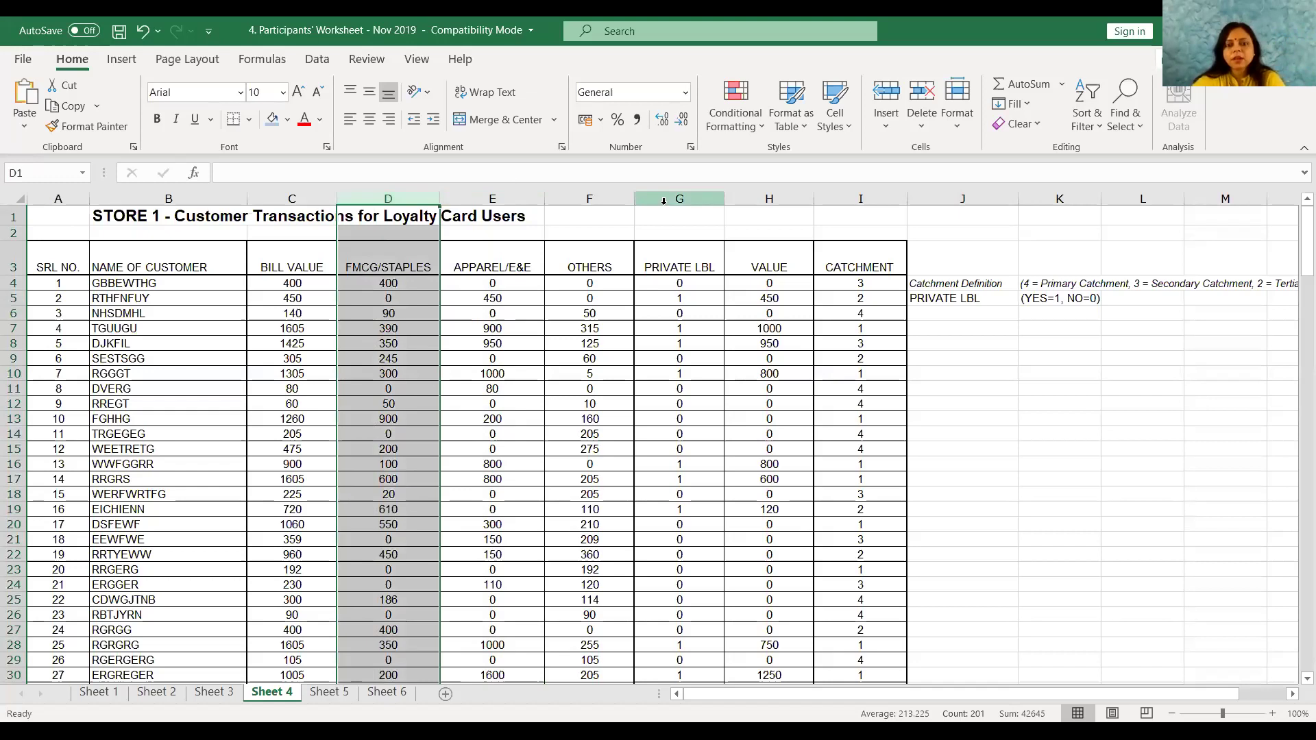
click(690, 195)
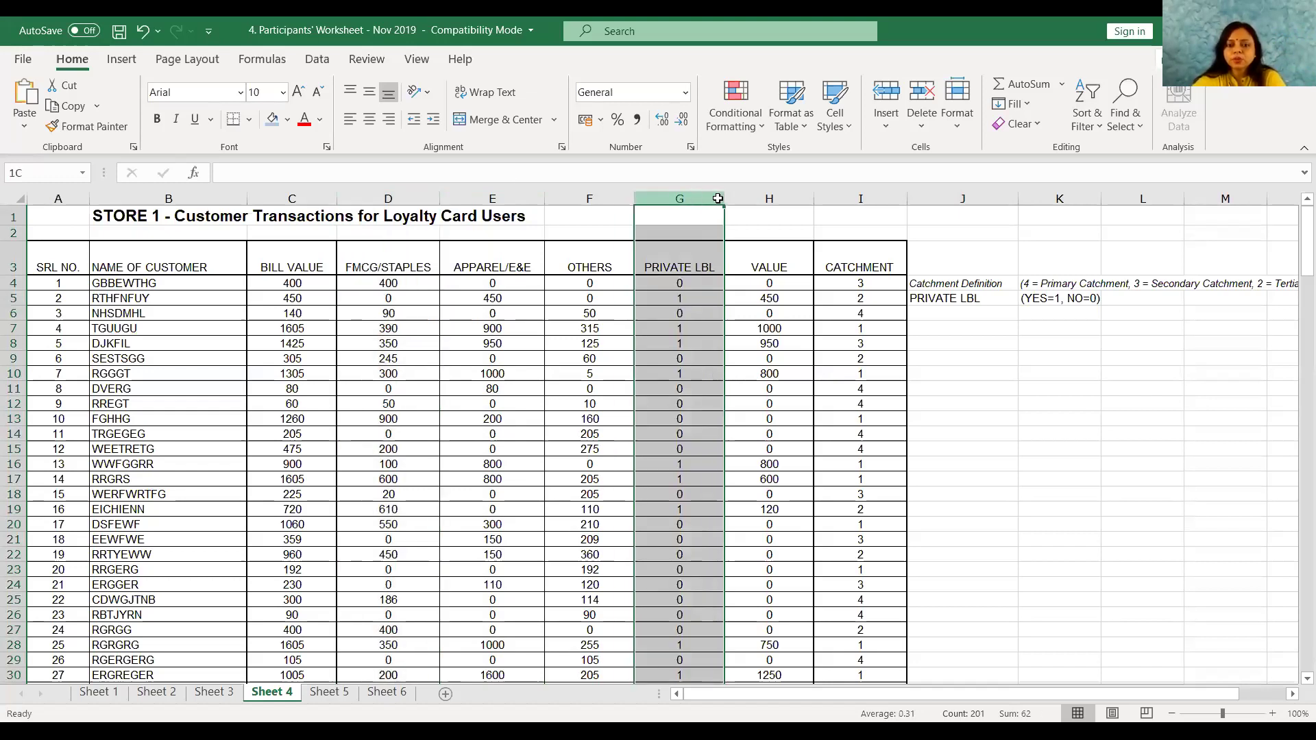
drag(717, 198, 754, 198)
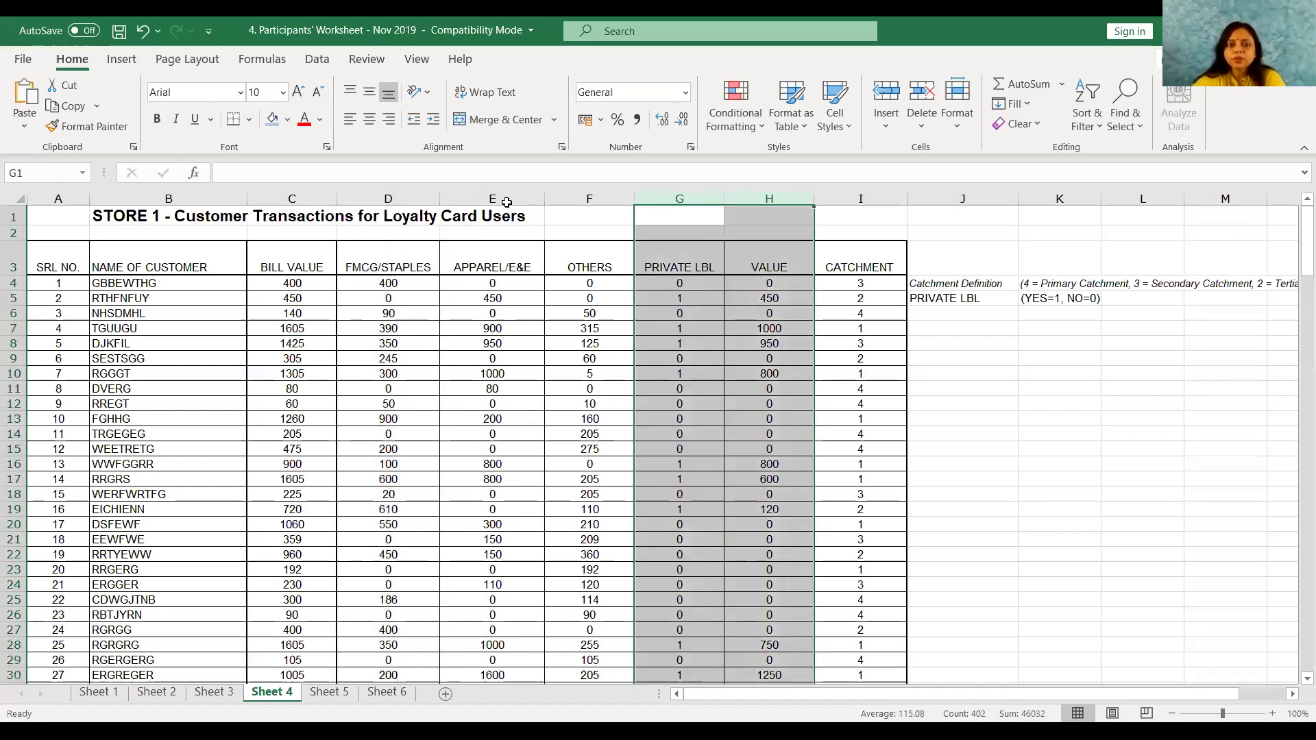
click(272, 119)
Step: Check the private-label flags and values in G5, H5, G7, H7, then select the CATCHMENT column
click(966, 396)
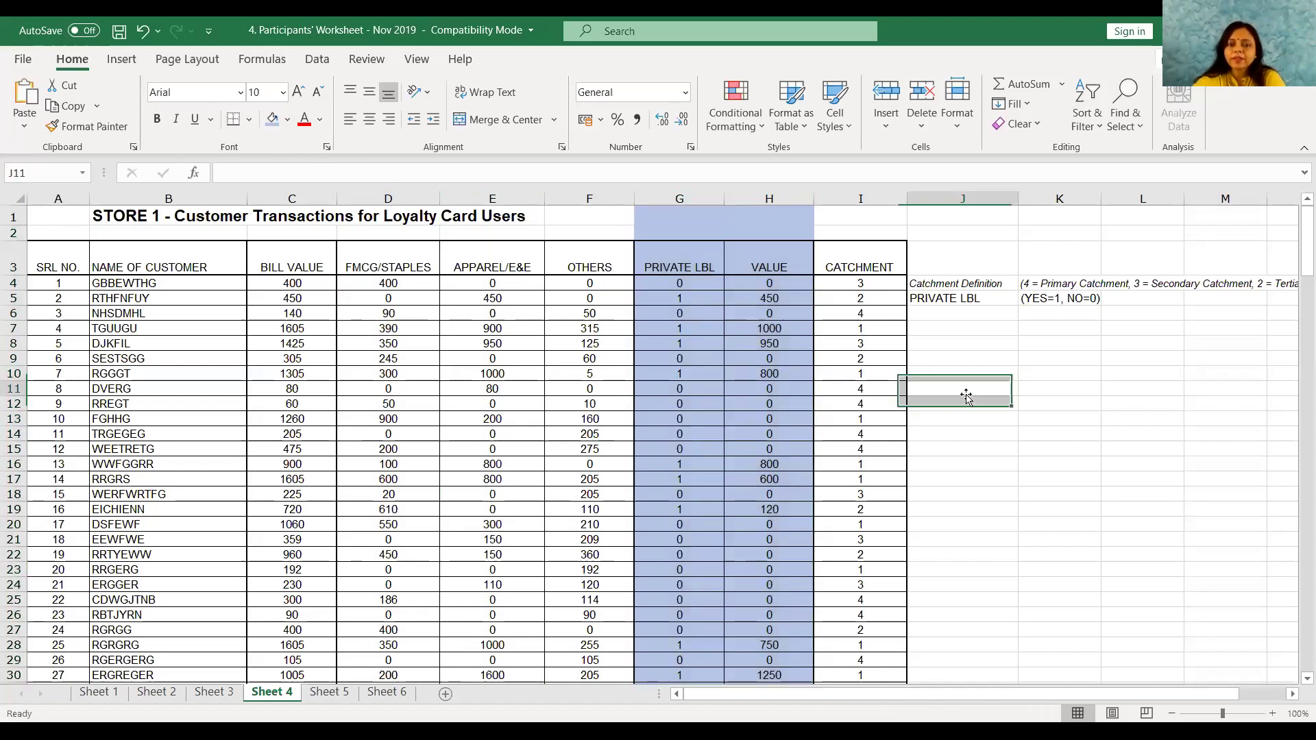
click(668, 297)
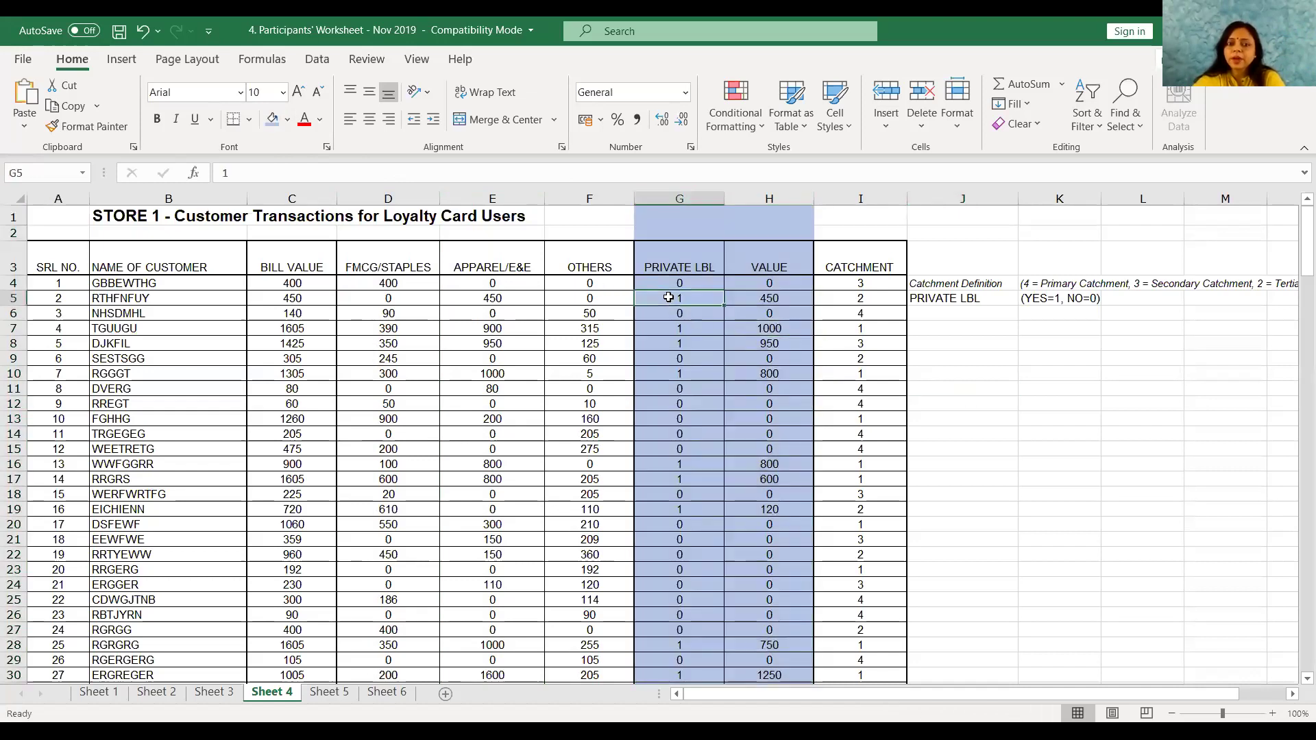
click(738, 296)
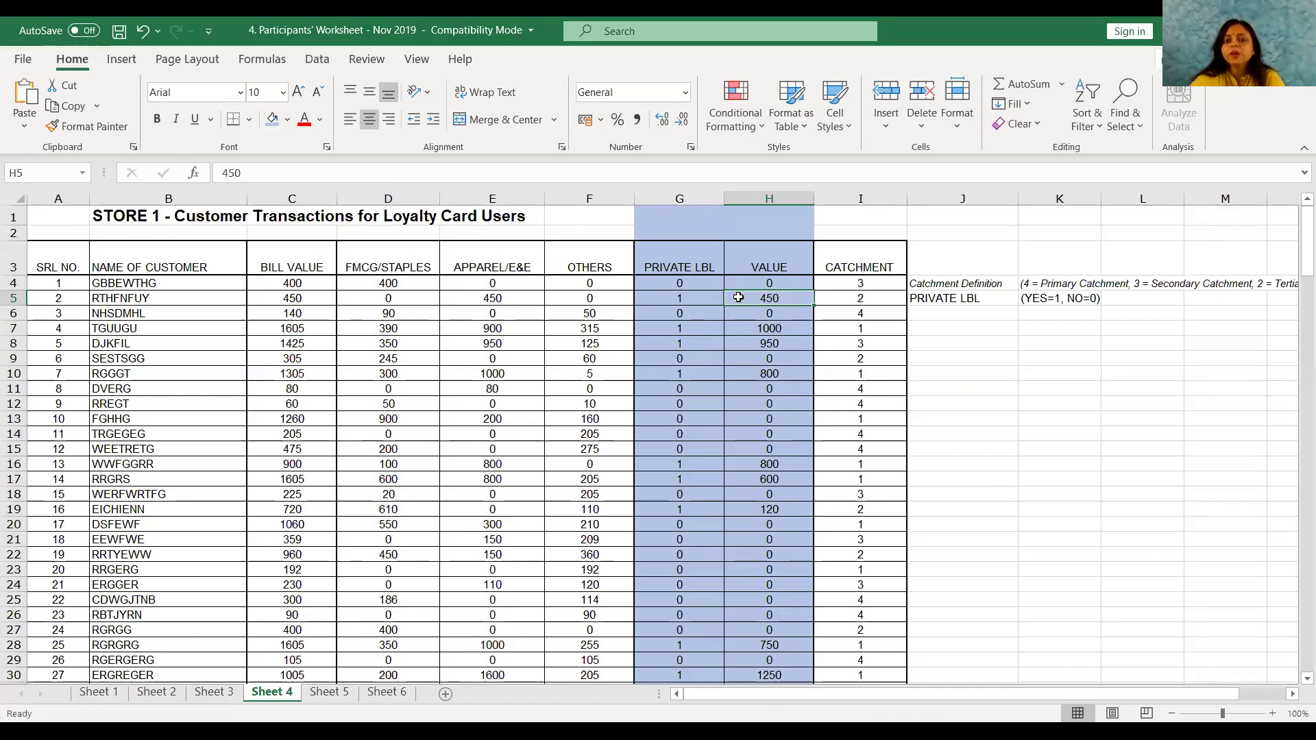
click(699, 325)
click(734, 329)
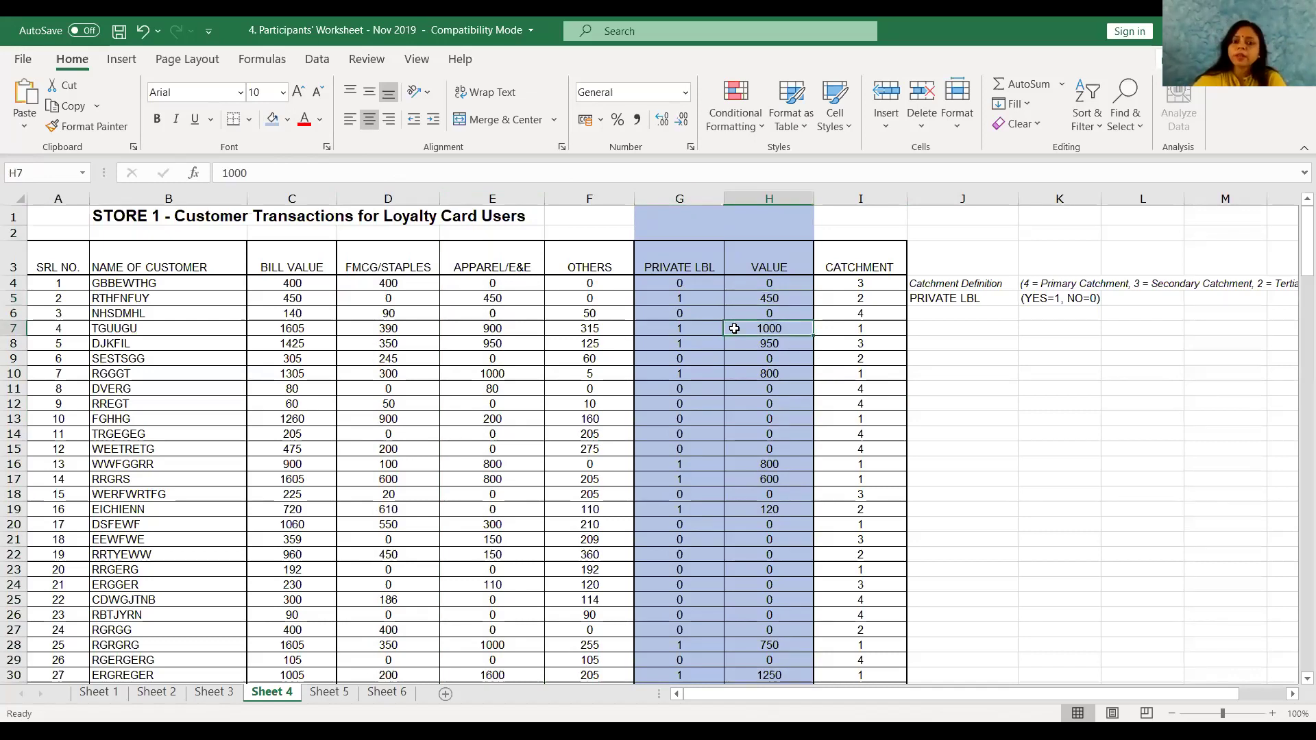
click(894, 194)
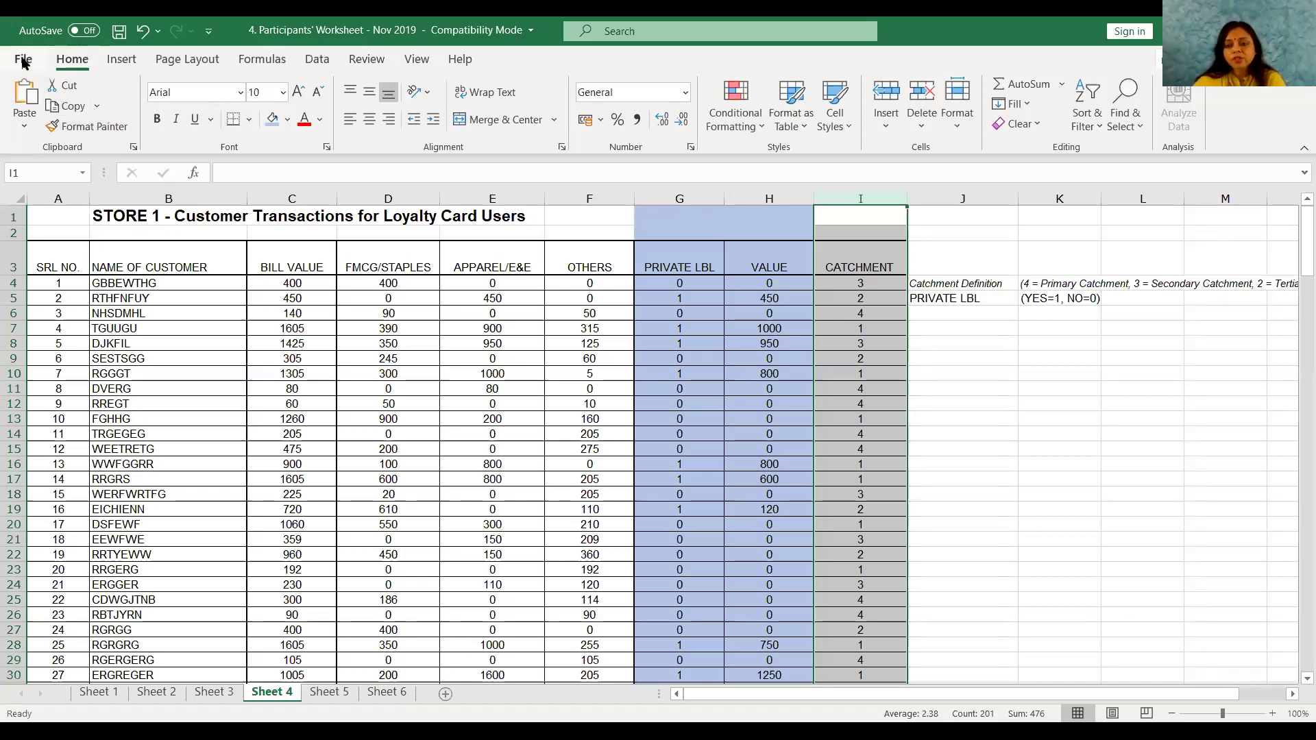
click(123, 60)
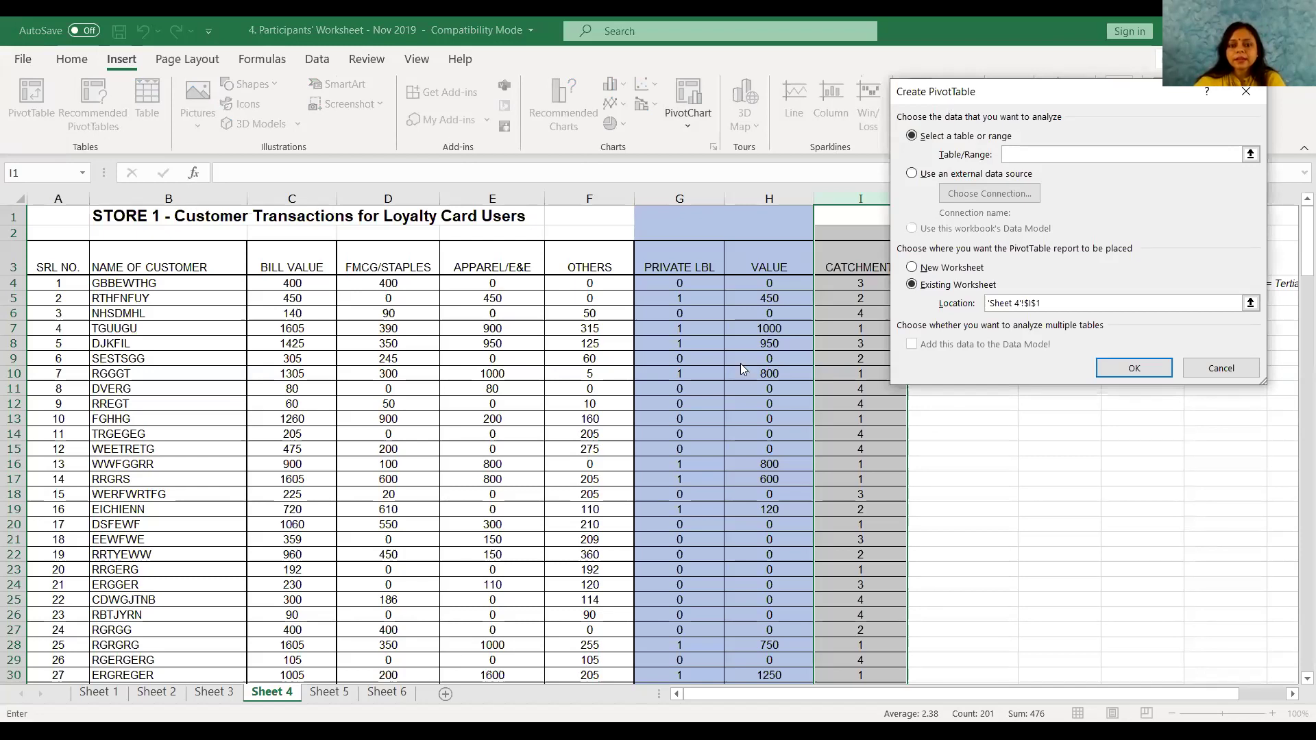
Step: Create a PivotTable from 'Sheet 4'!$C$3:$I$203 on a new worksheet
drag(948, 106, 750, 283)
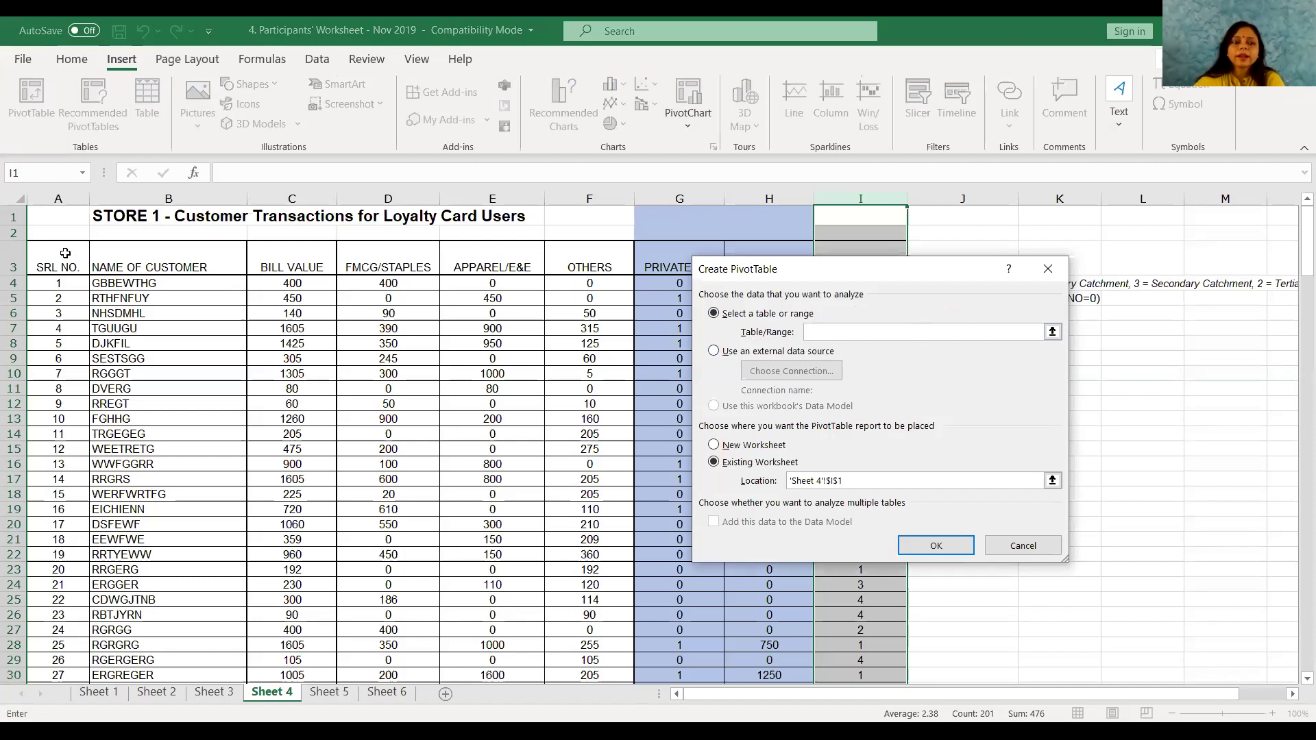
click(293, 259)
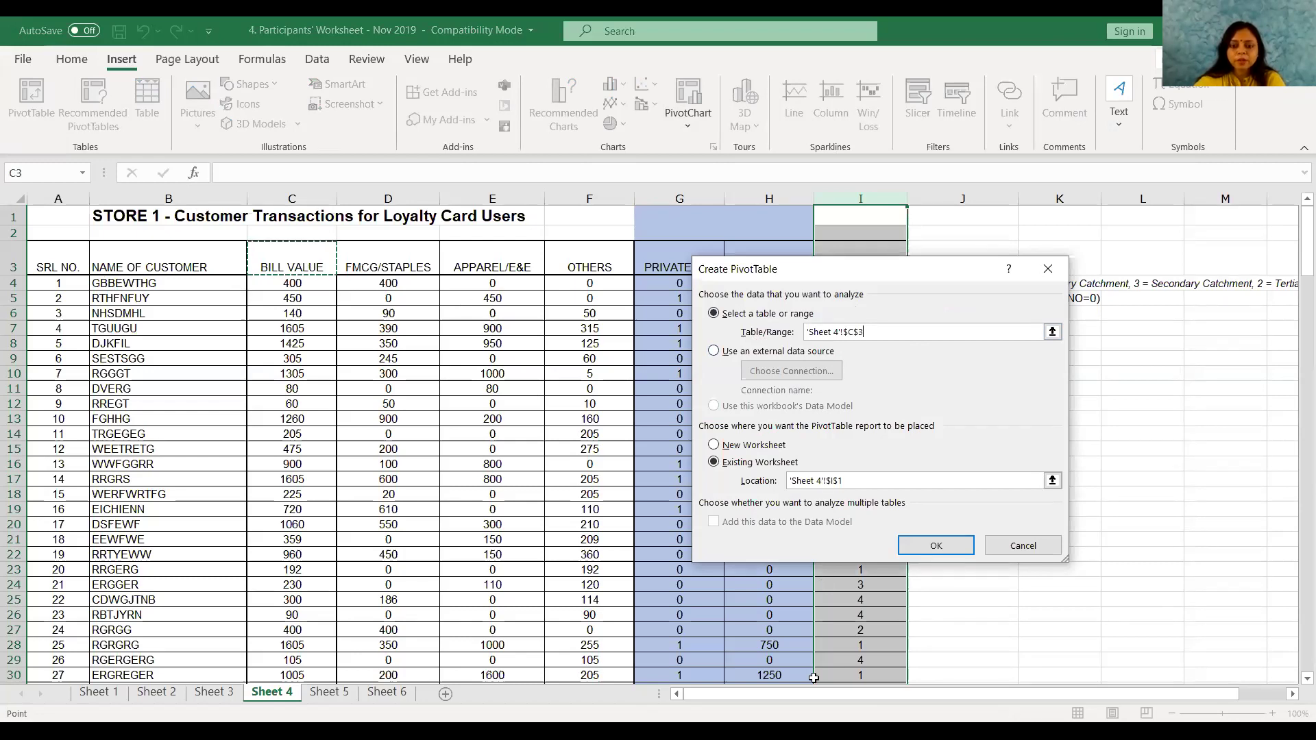
drag(860, 675, 851, 618)
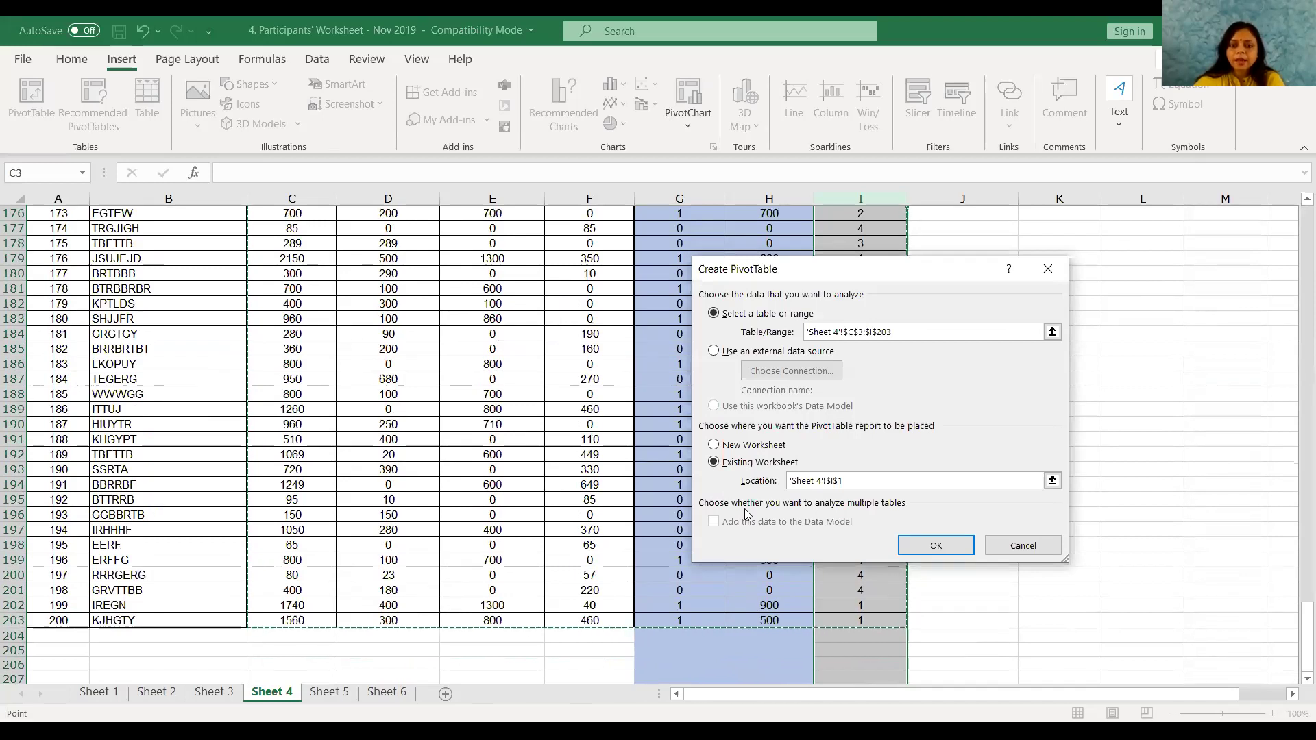
click(715, 445)
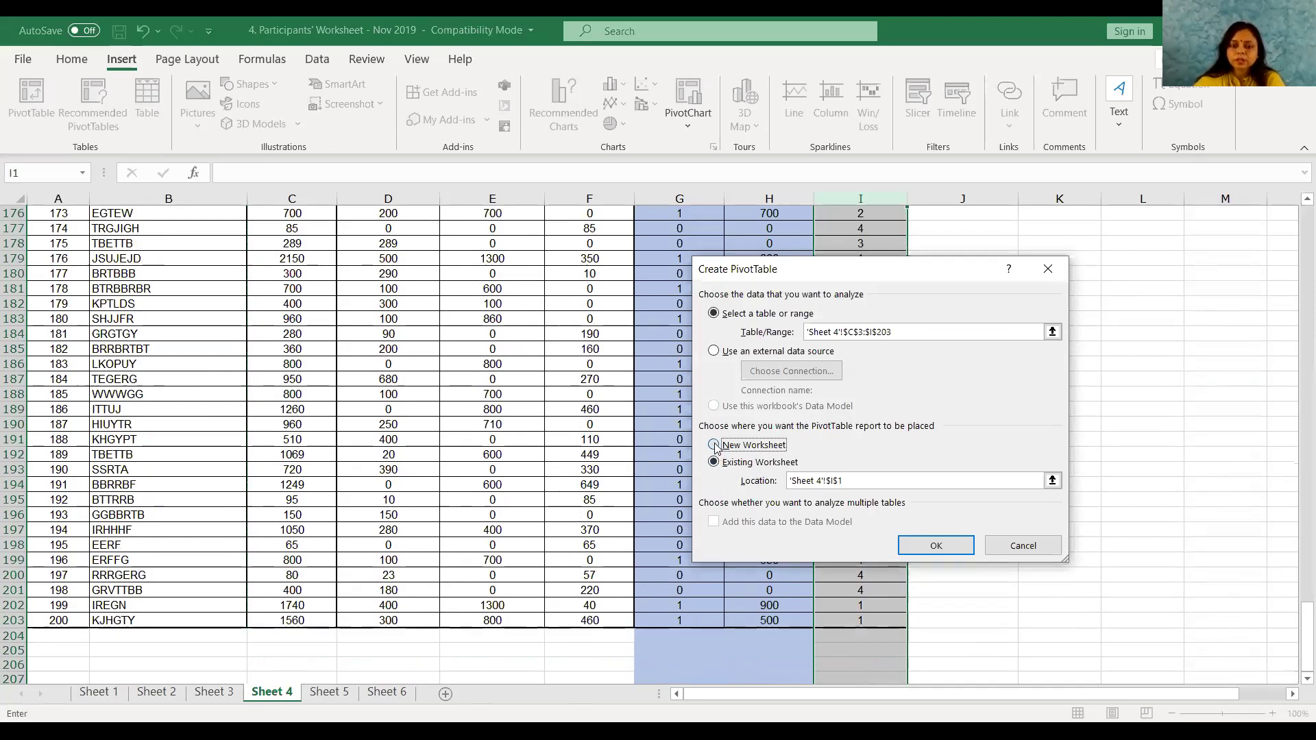
click(933, 548)
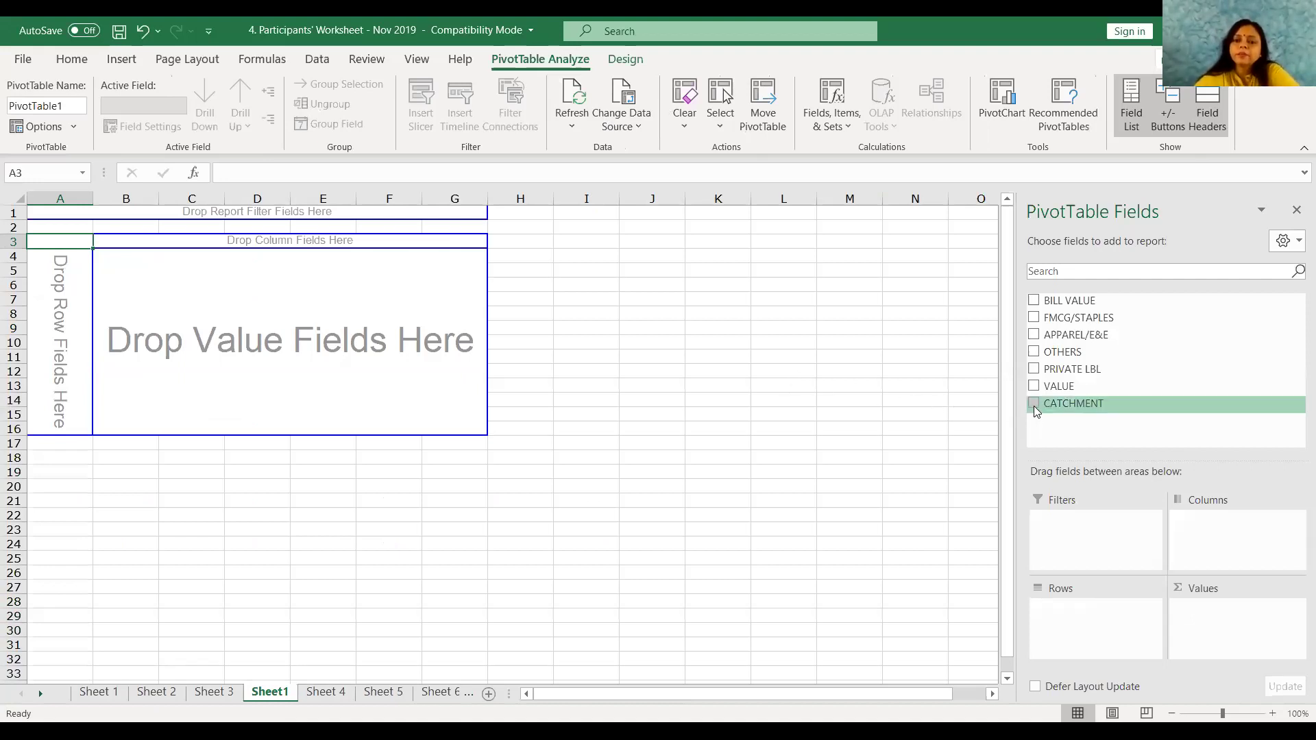
Step: Sum FMCG/STAPLES, APPAREL/E&E and OTHERS in the pivot with PRIVATE LBL as rows
click(1034, 370)
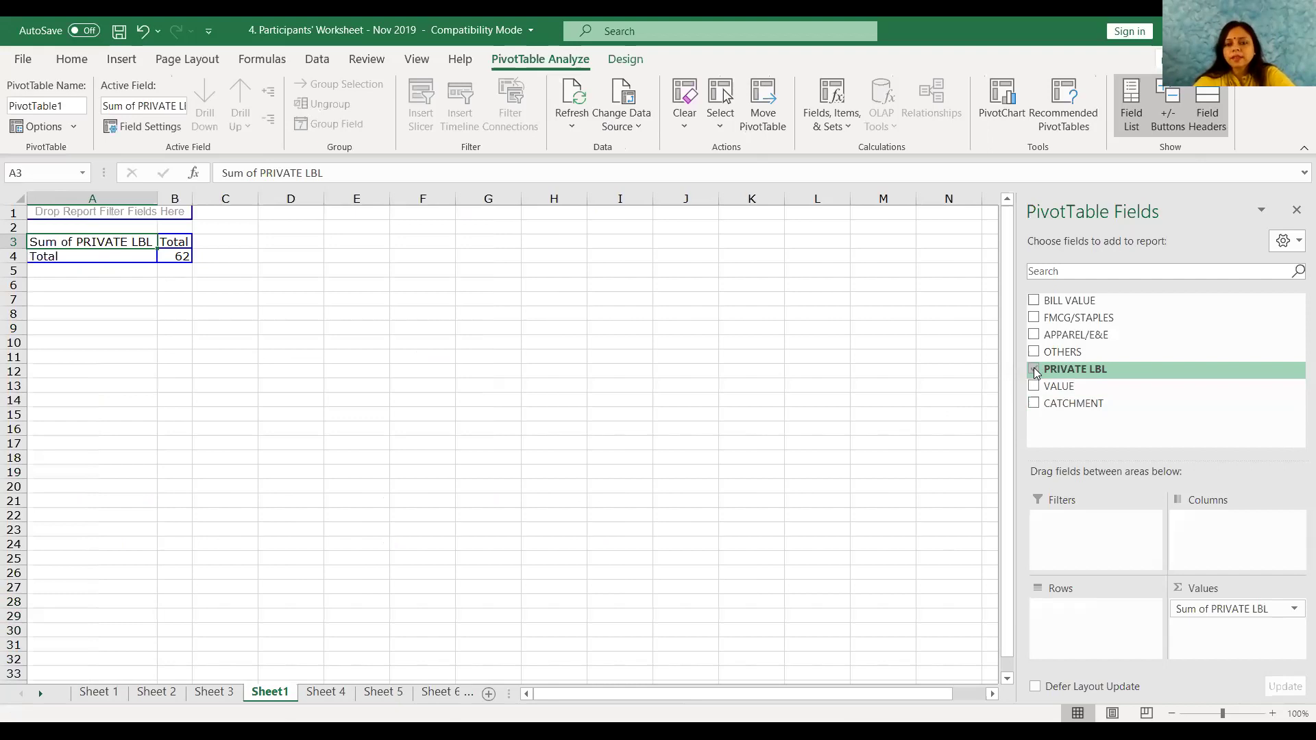
click(1034, 319)
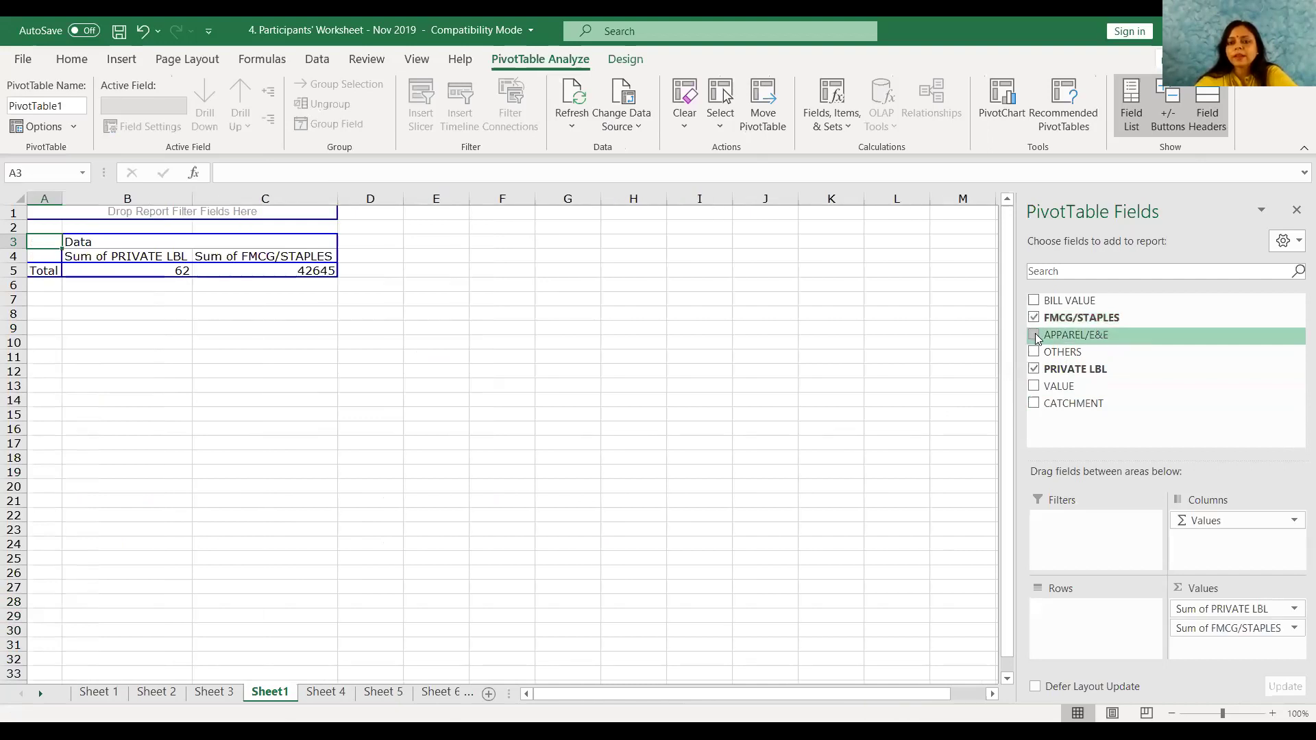
click(1034, 336)
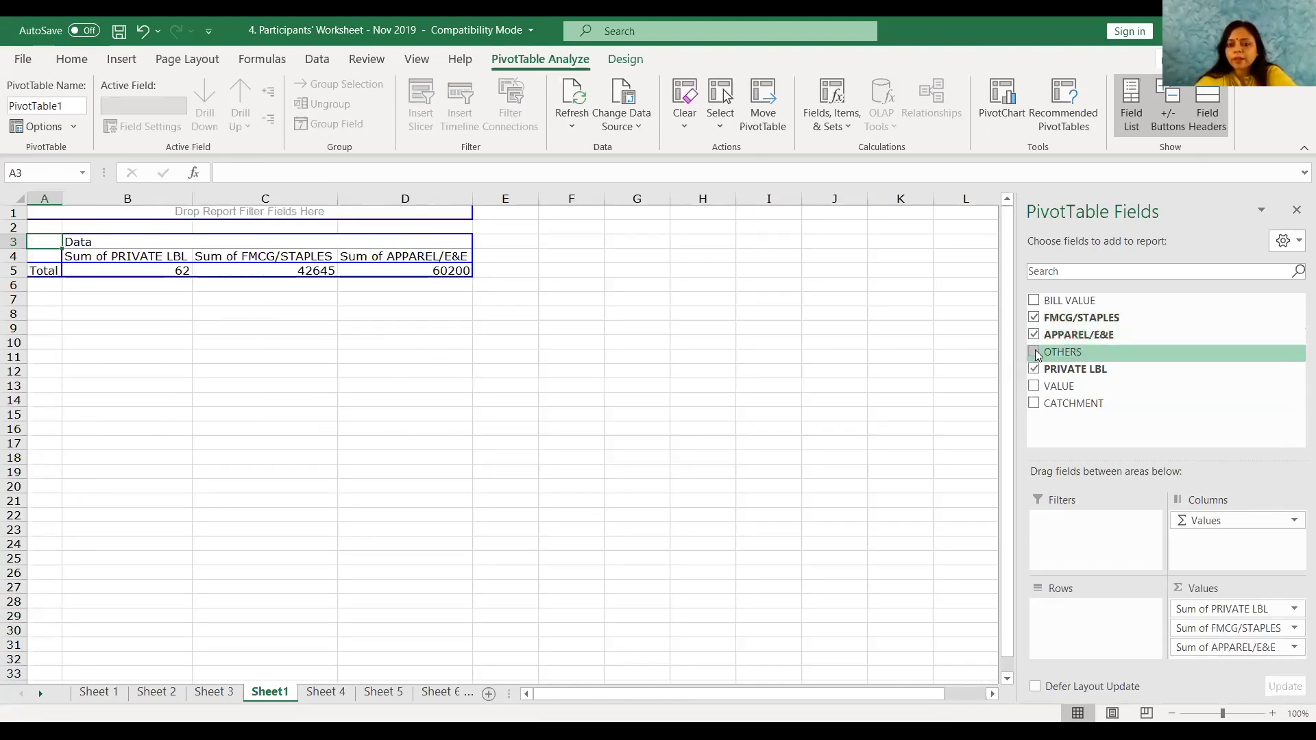
click(1034, 352)
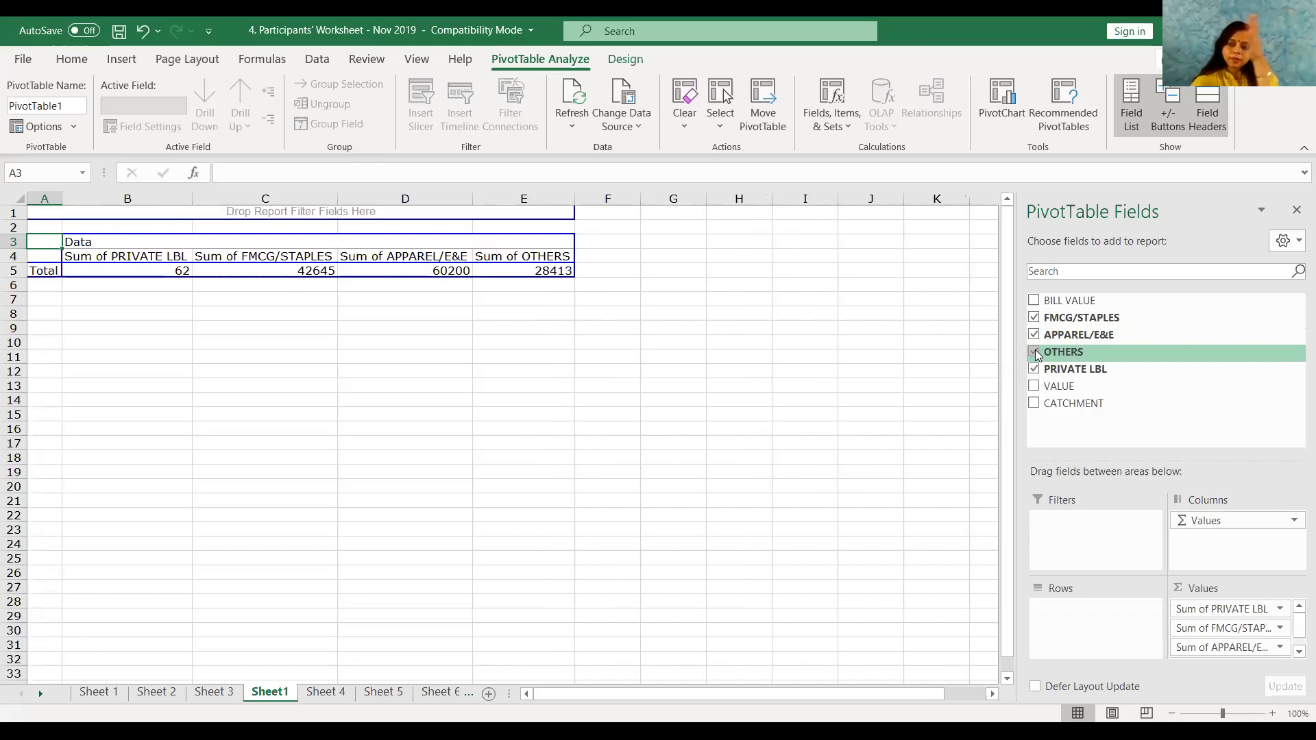
click(1200, 608)
drag(1201, 608, 1110, 616)
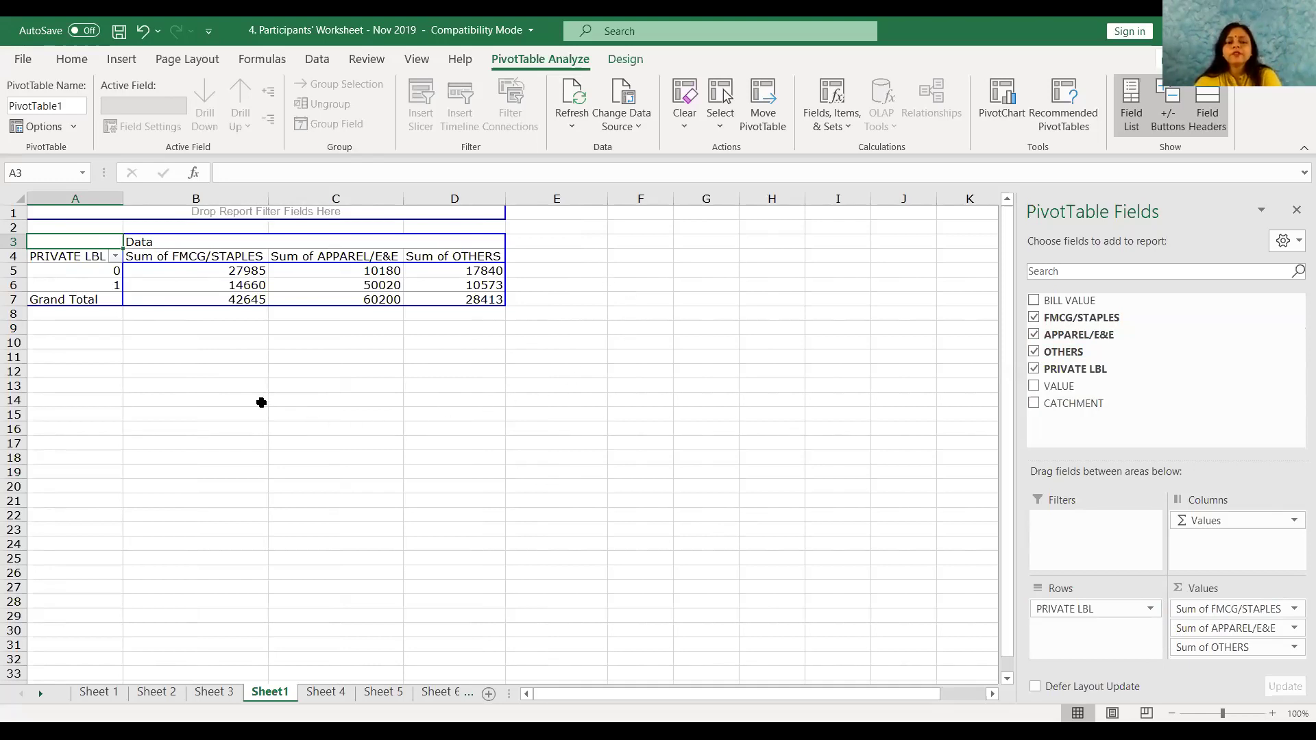
click(334, 286)
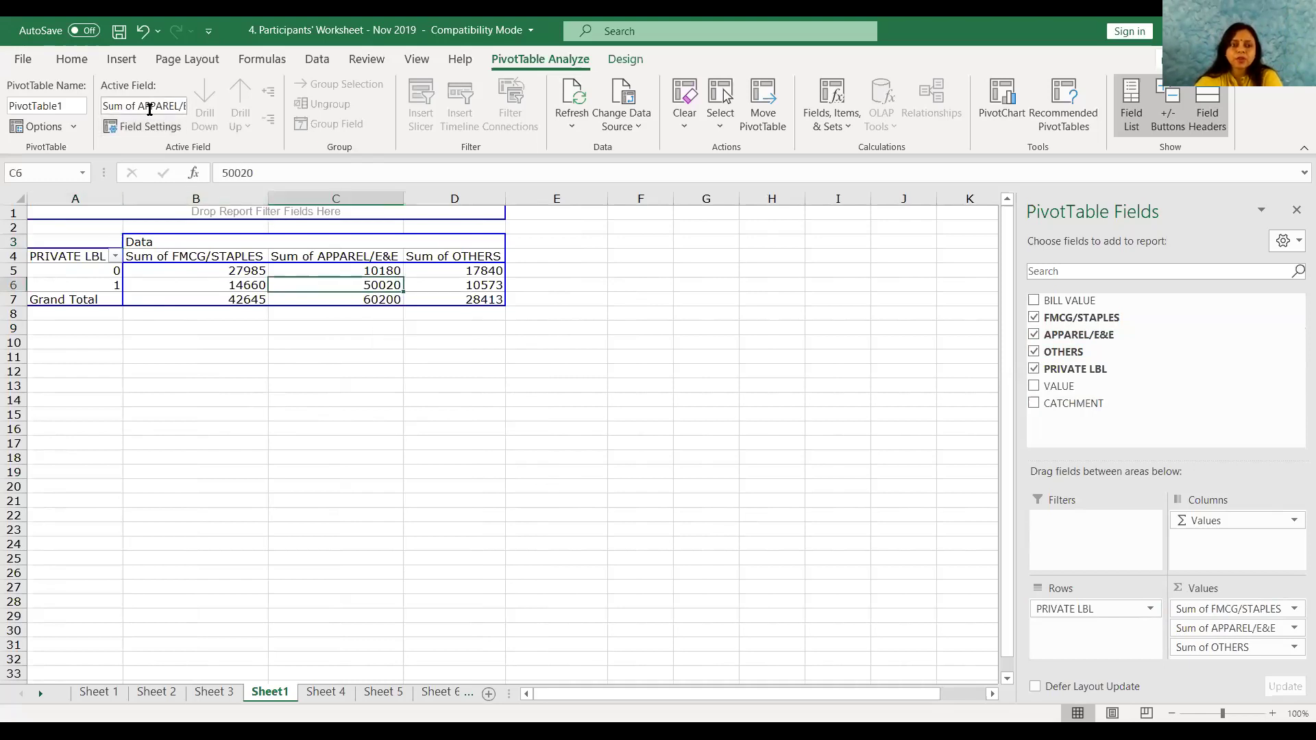
click(77, 61)
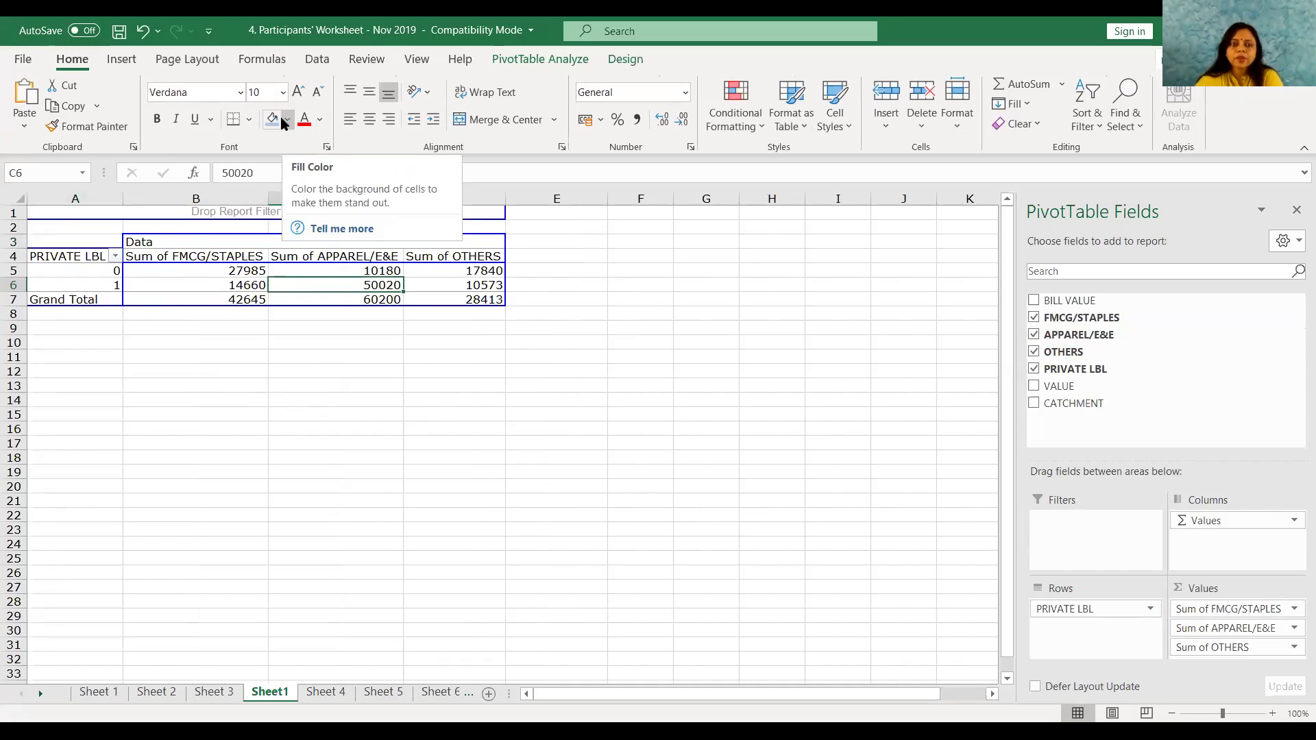
Step: Fill the 50020 private-label apparel total yellow, then go to Sheet 5
click(287, 121)
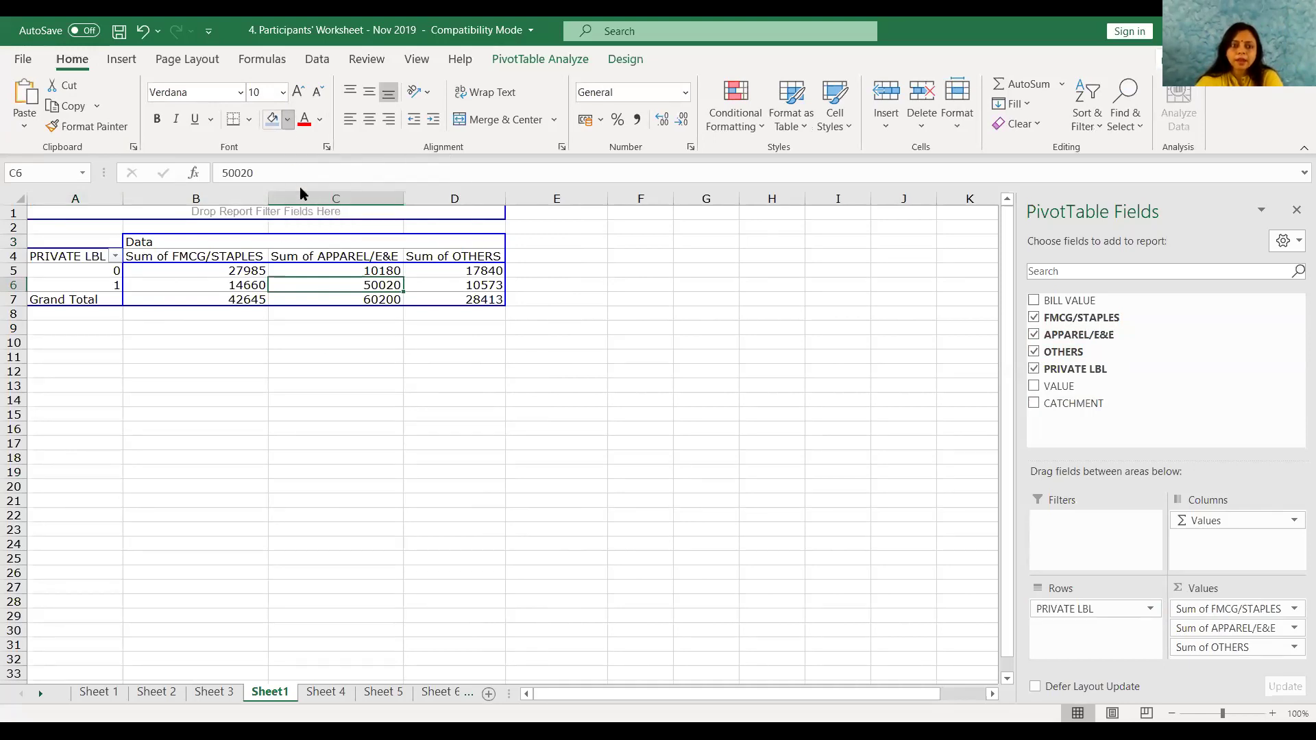
click(311, 281)
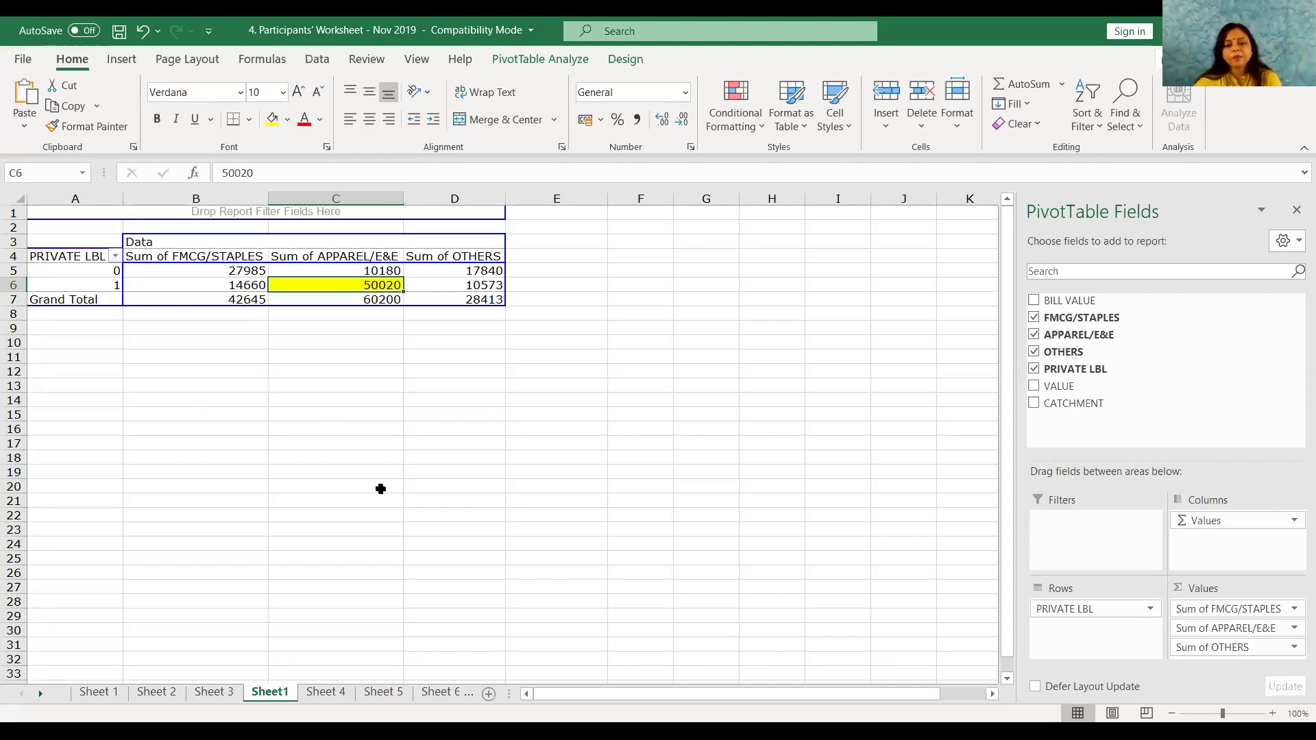
click(384, 692)
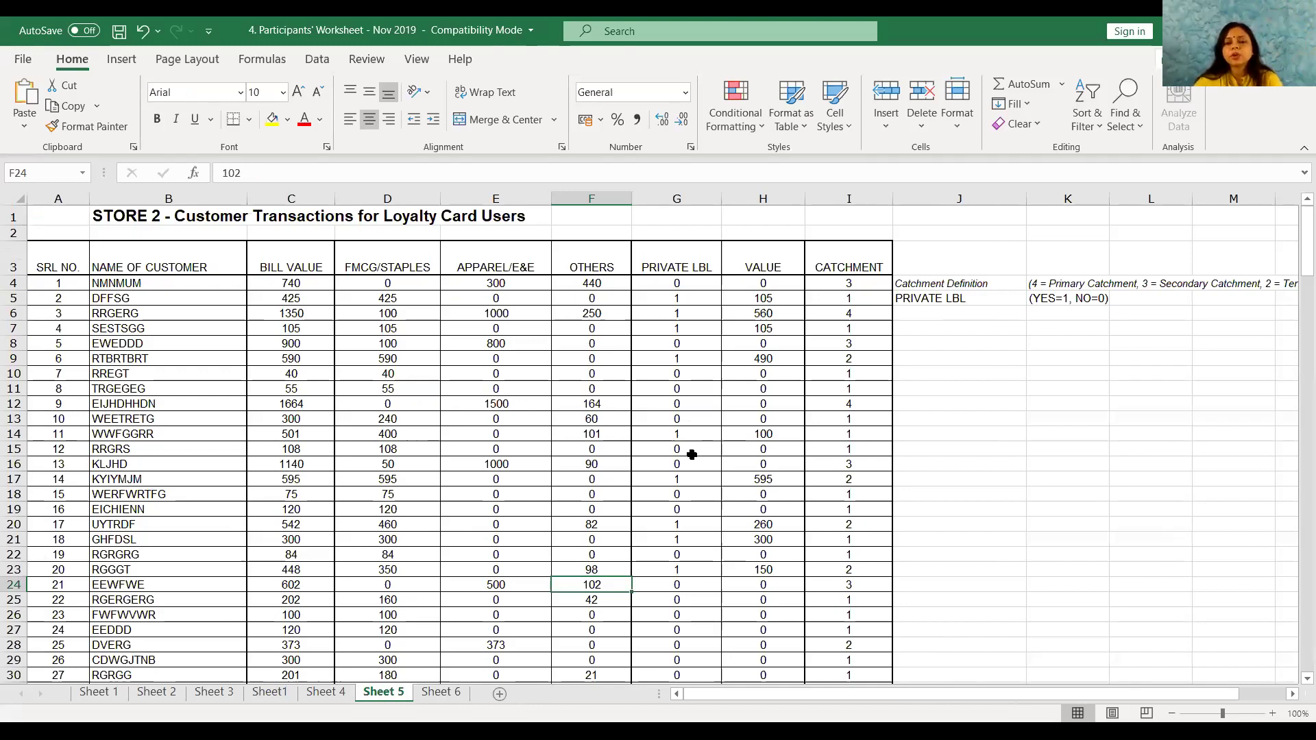
Step: Create a PivotTable on a new sheet from 'Sheet 5'!$C$3:$I$203
click(134, 67)
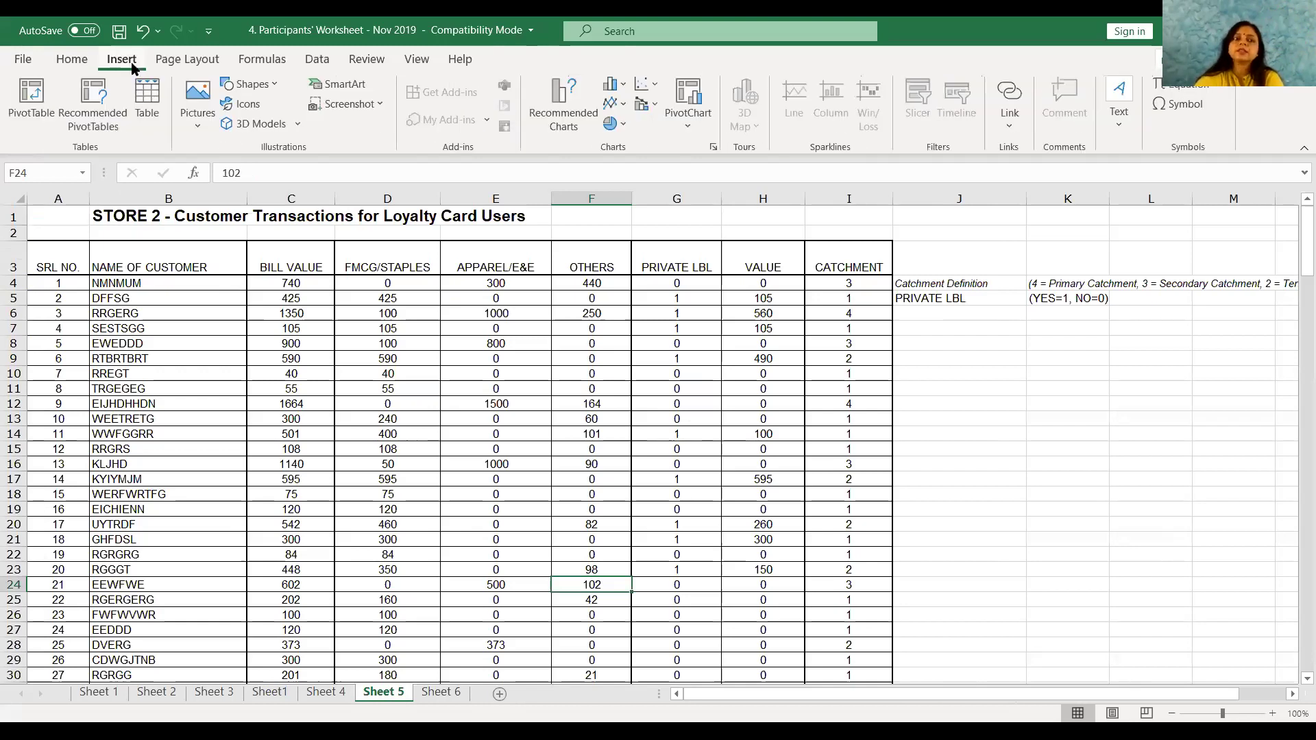
click(31, 99)
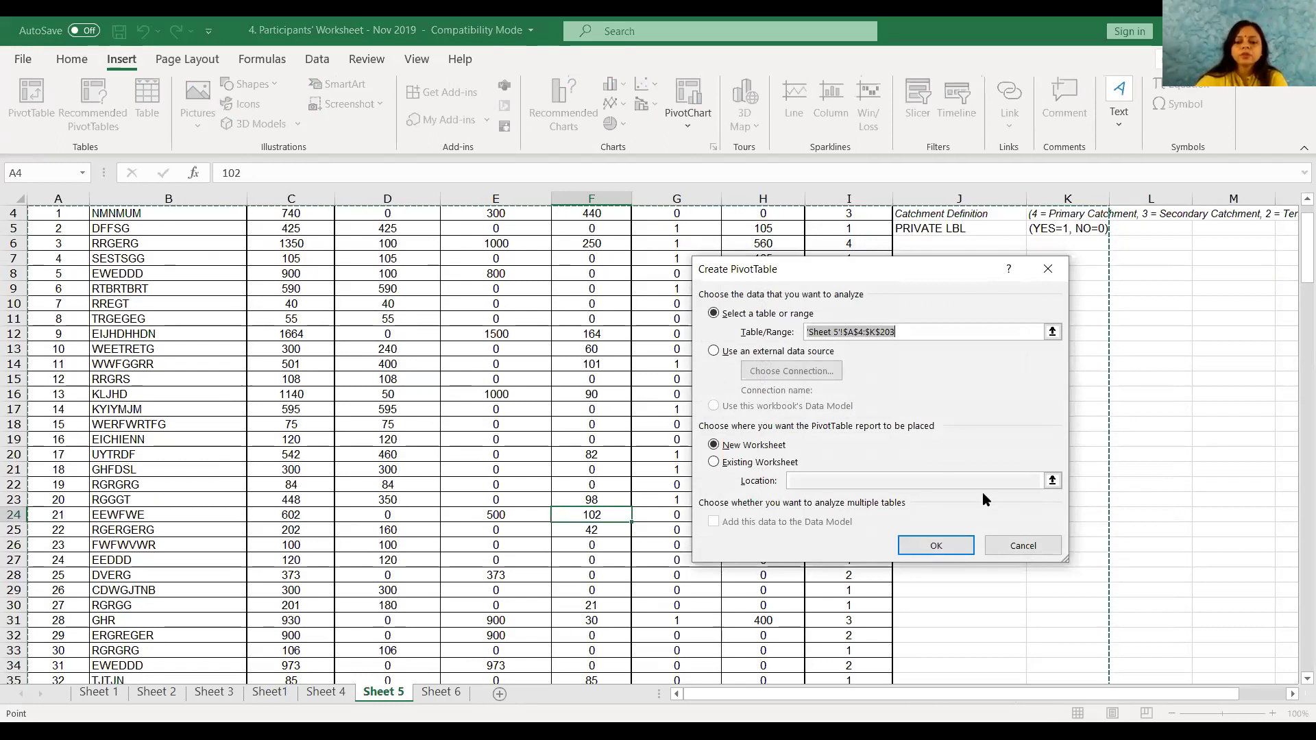
key(BackSpace)
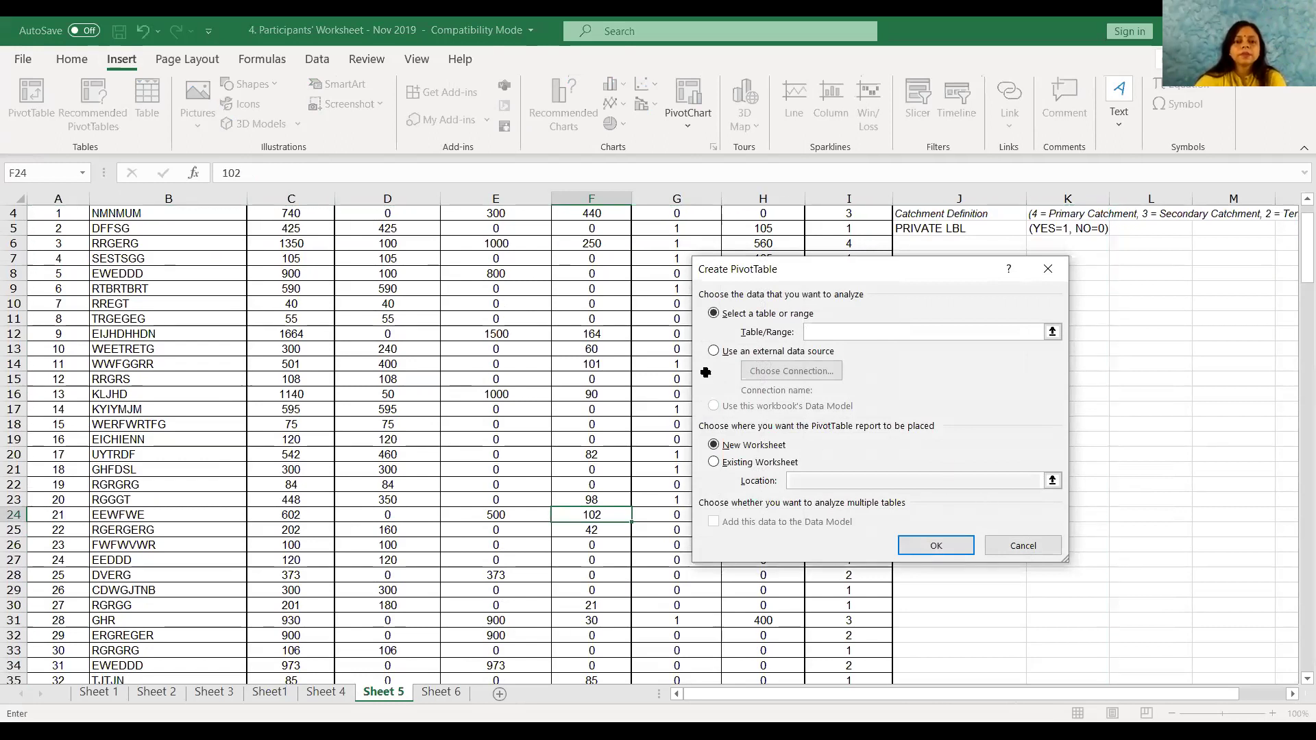
scroll(548, 445, up, 1)
click(297, 254)
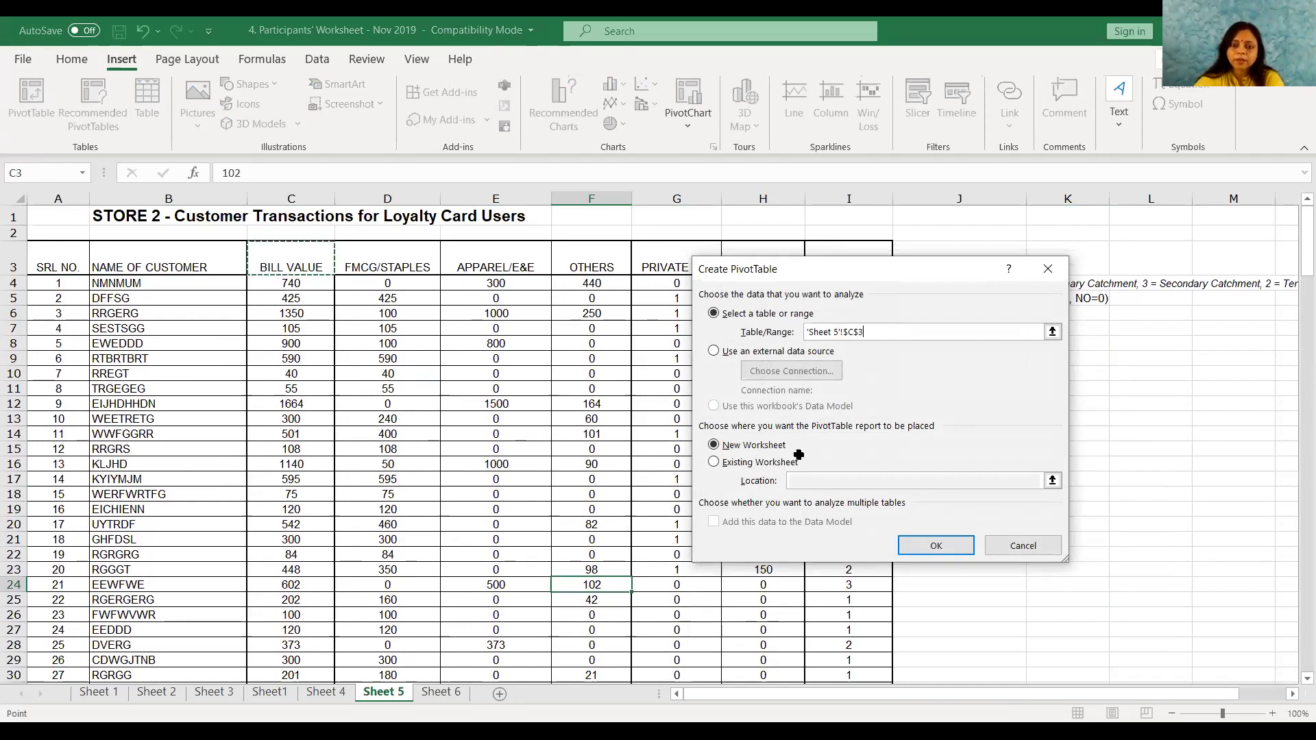
drag(291, 267, 843, 647)
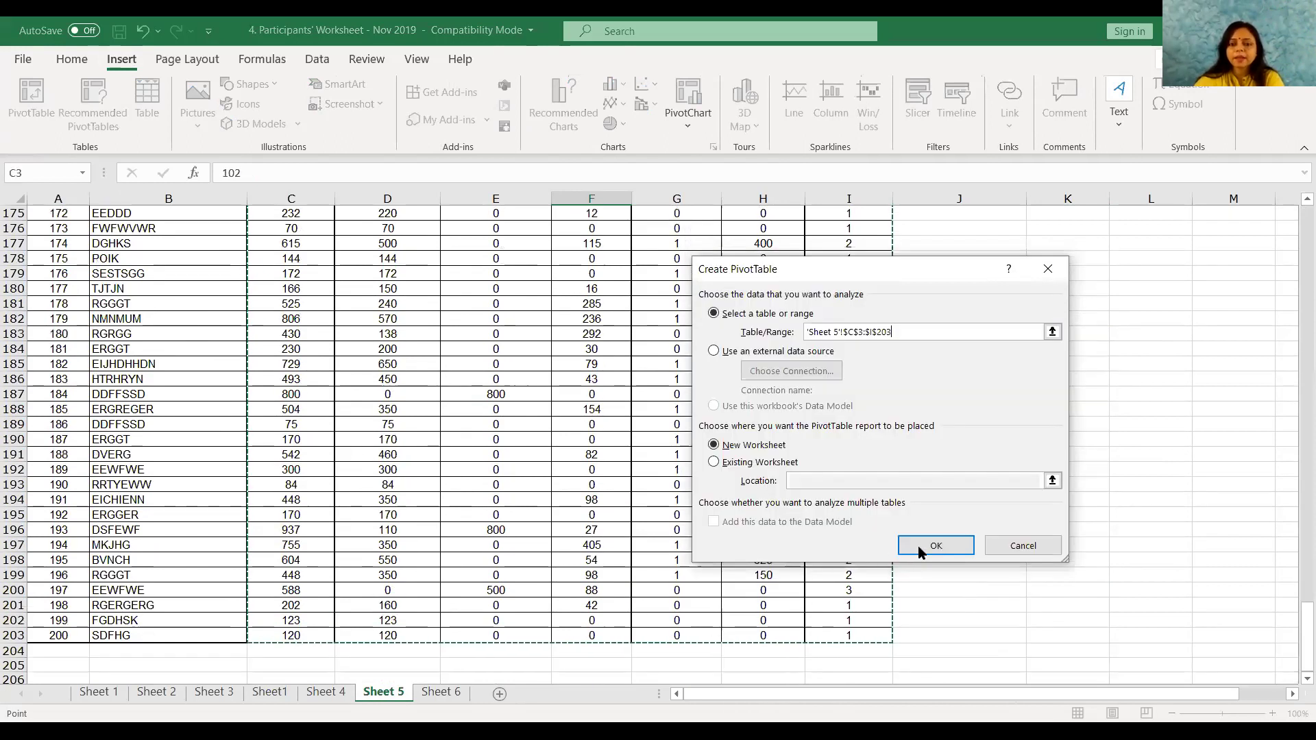
click(920, 549)
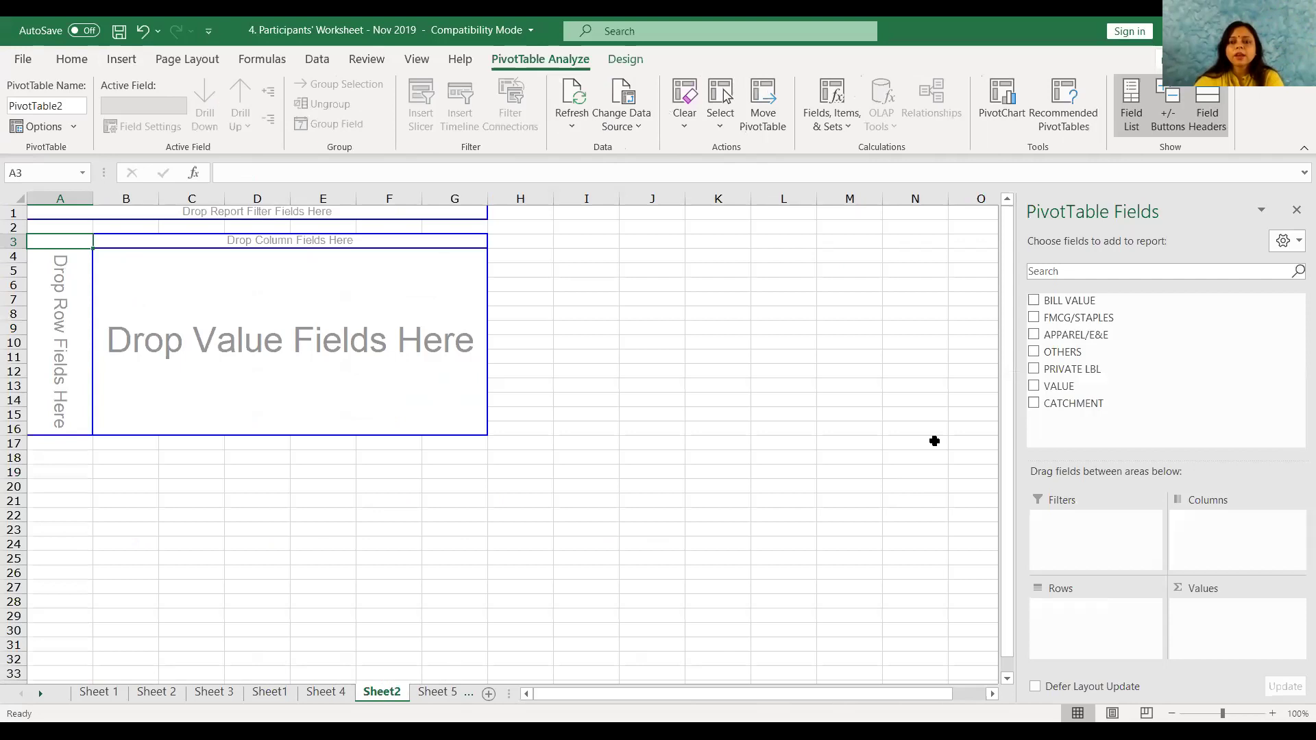
Step: Sum FMCG/STAPLES, APPAREL/E&E and OTHERS in PivotTable2 with PRIVATE LBL as rows
click(1033, 318)
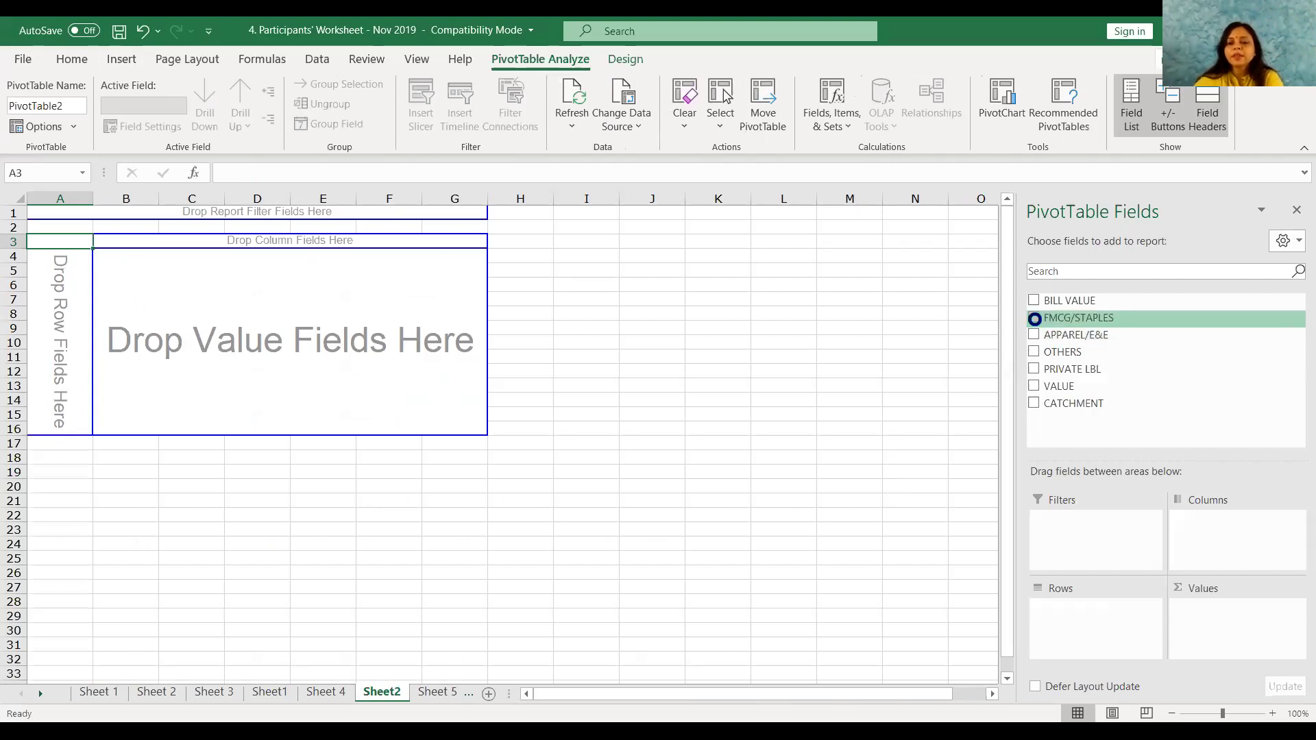
click(1034, 370)
click(1033, 335)
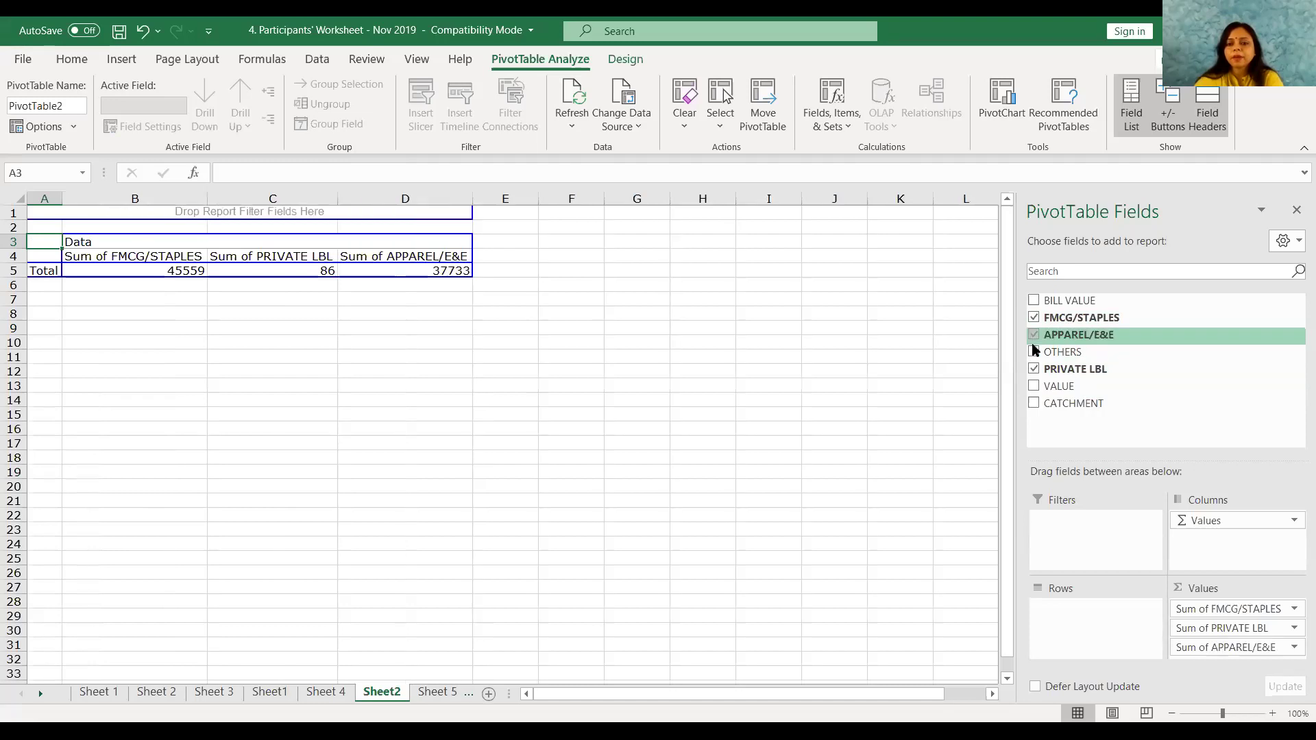
click(1033, 352)
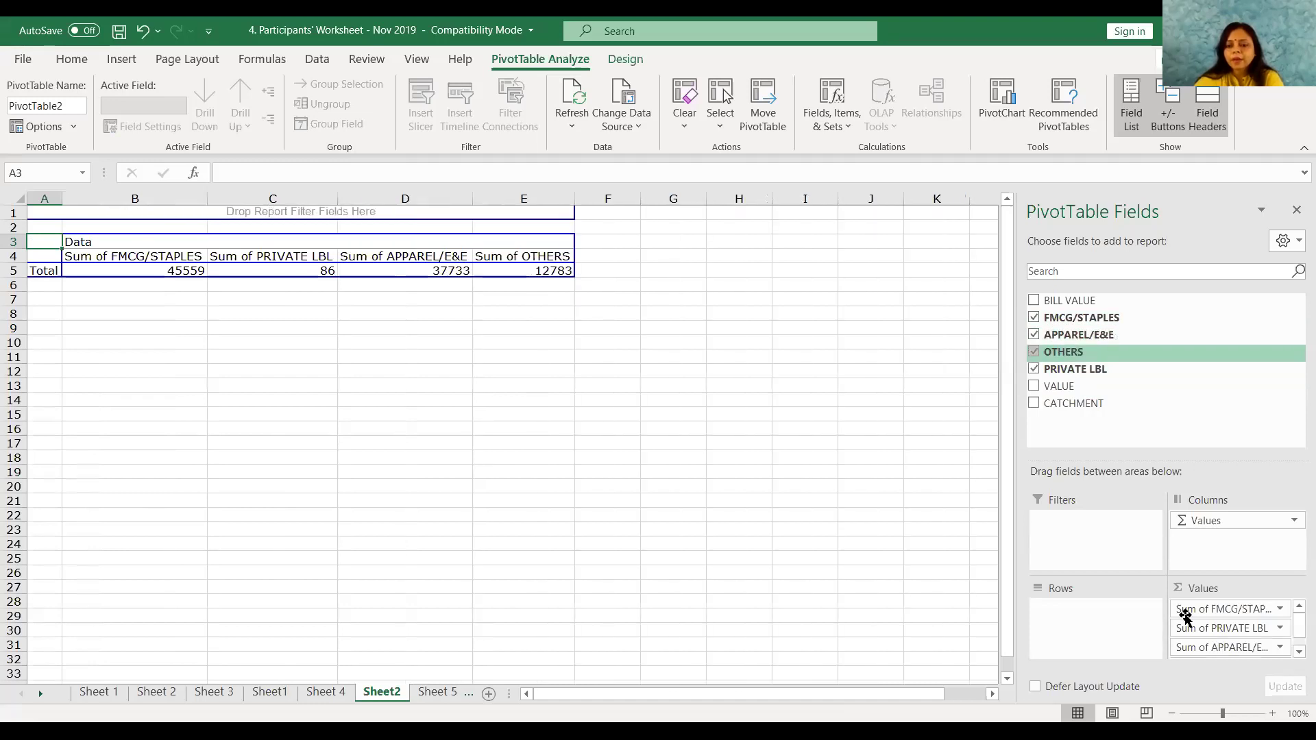
drag(1186, 627, 1096, 620)
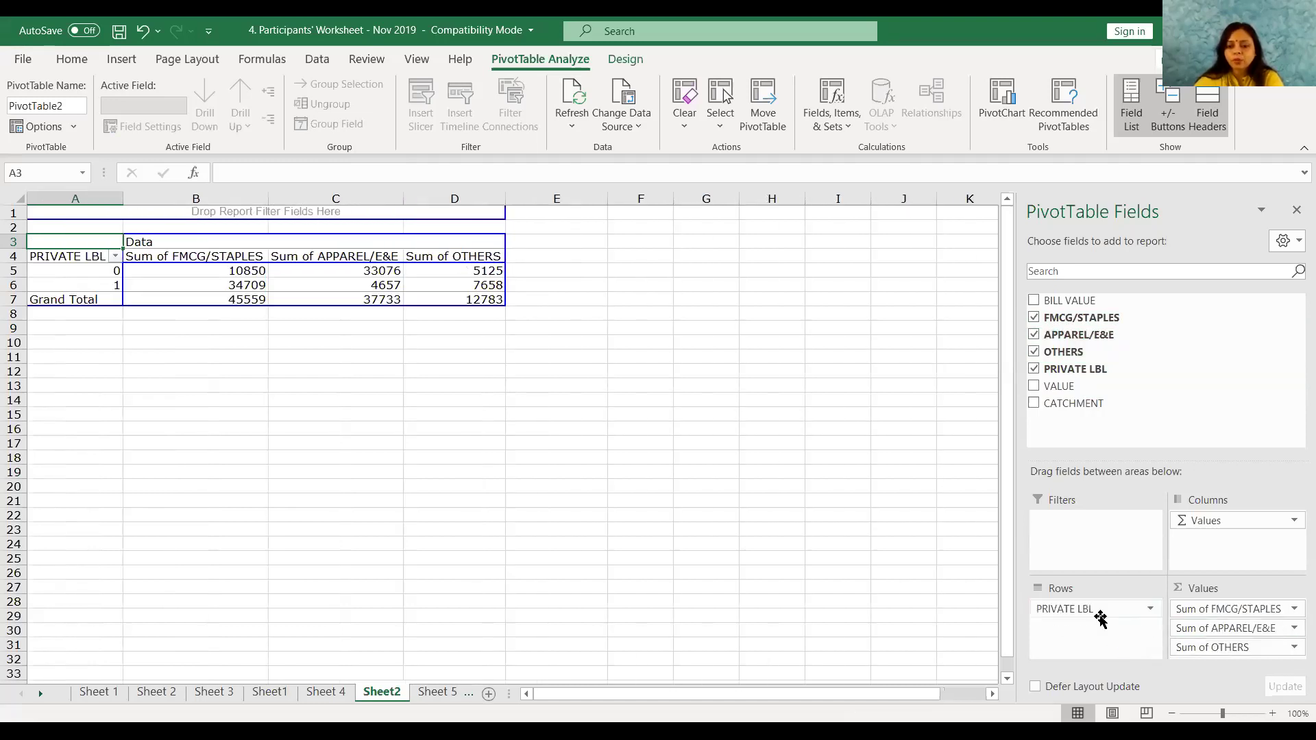
Step: Fill the private-label apparel total 4657 yellow
click(345, 284)
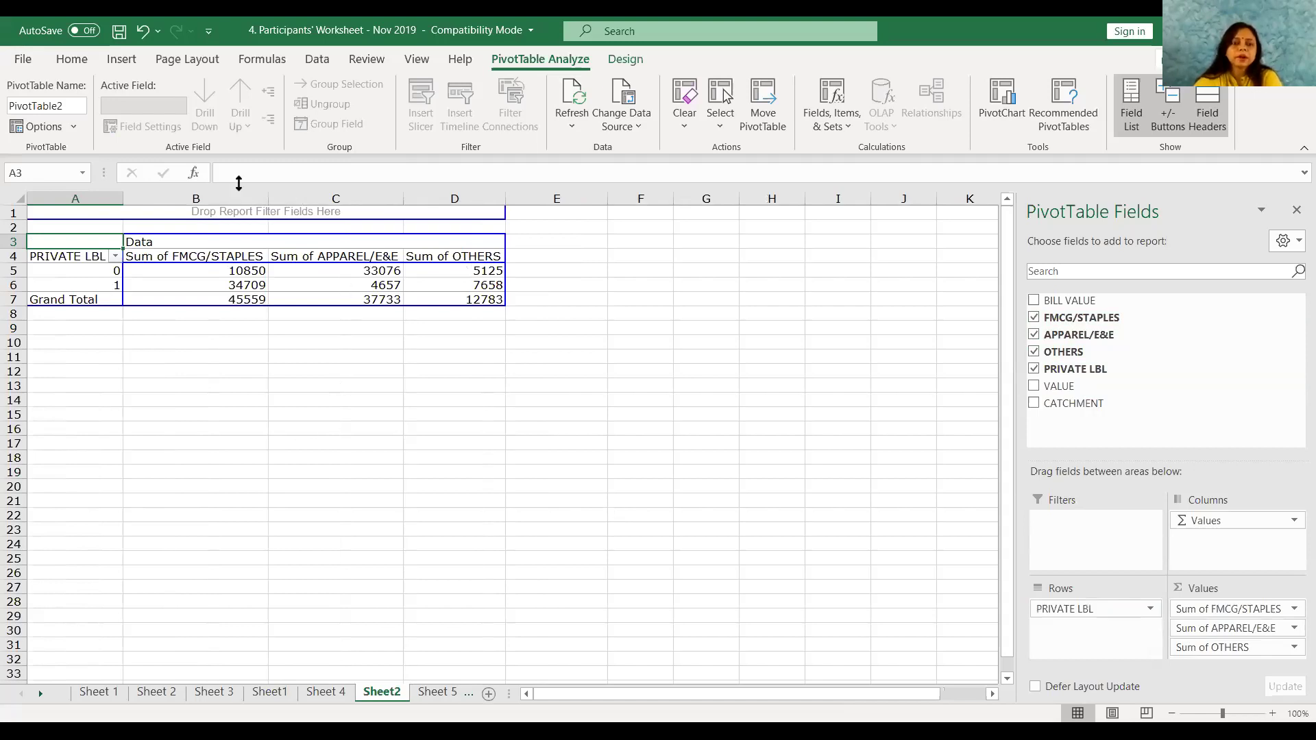
click(72, 59)
click(272, 119)
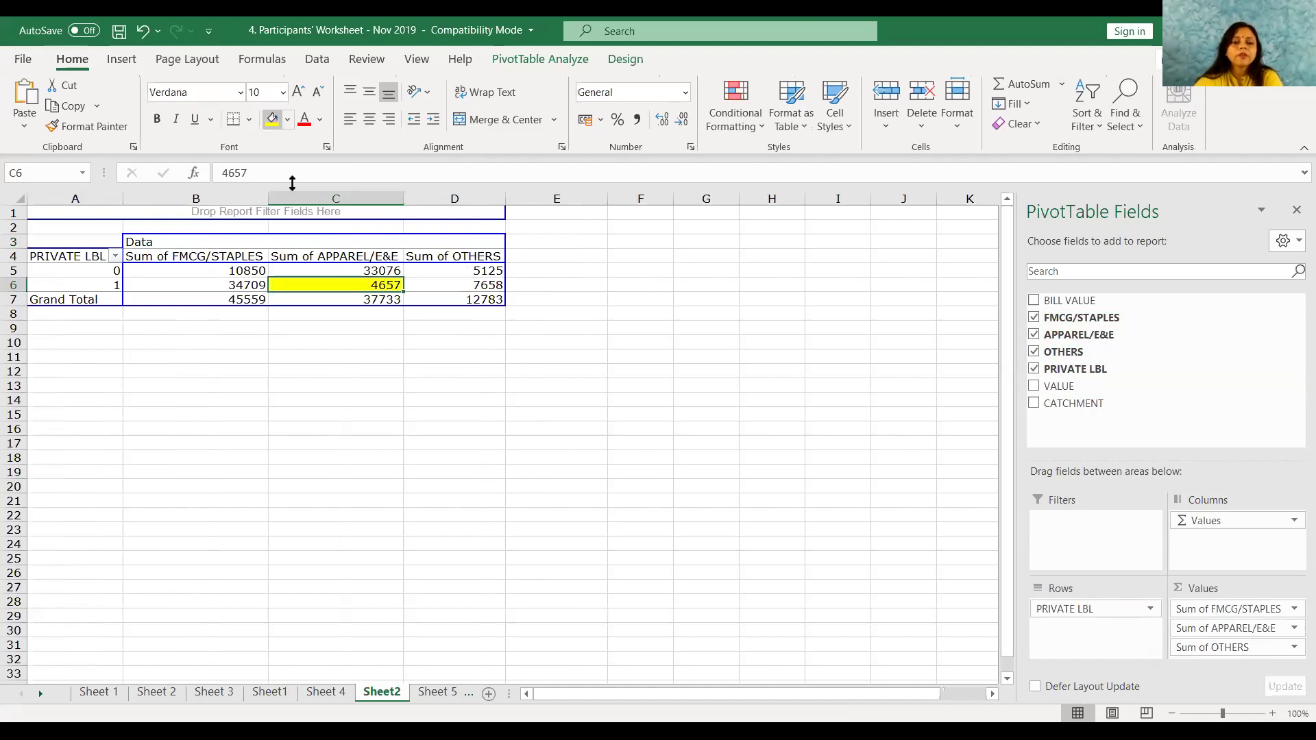
click(437, 483)
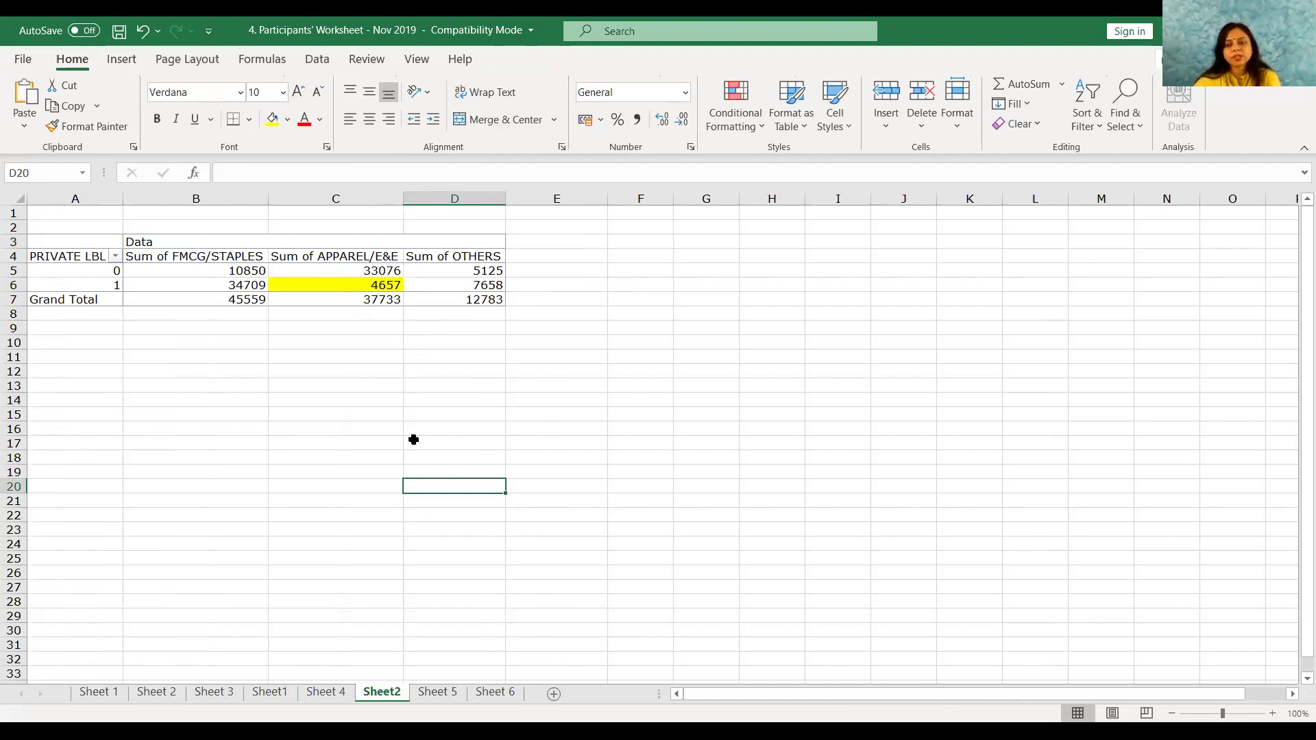
click(189, 282)
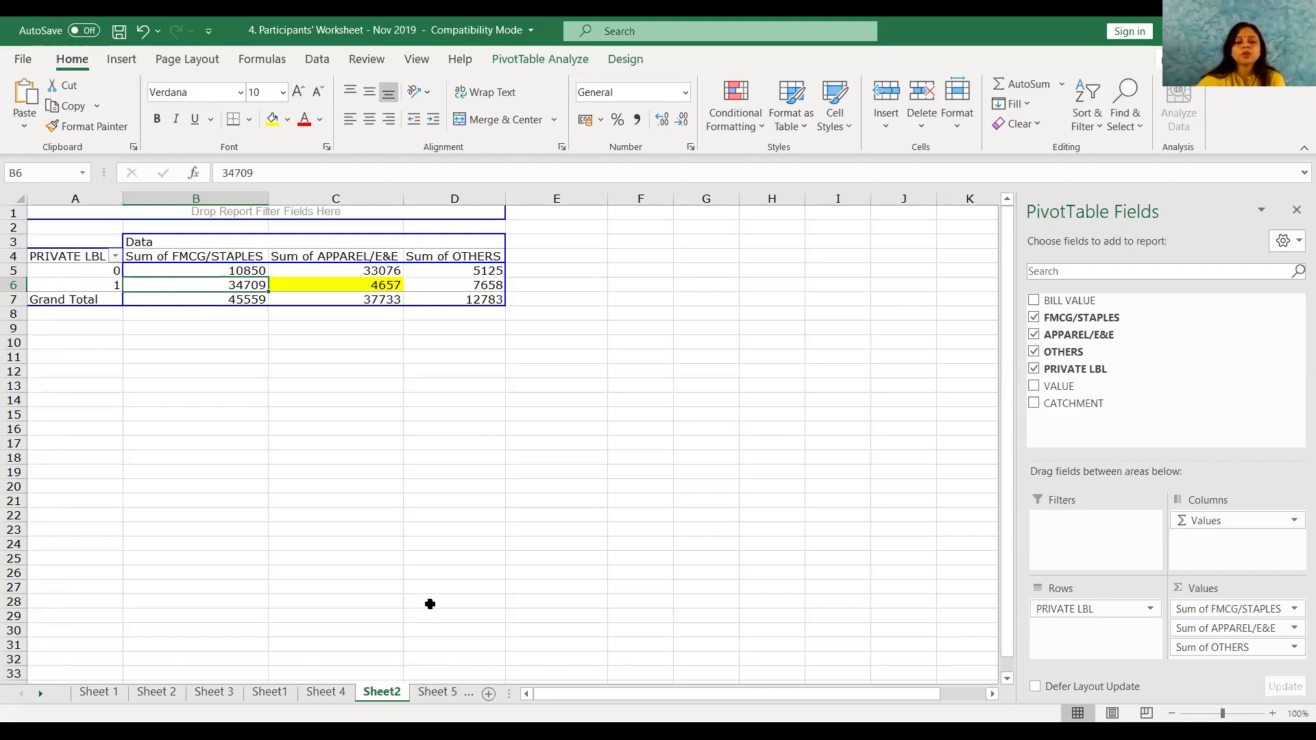
click(268, 692)
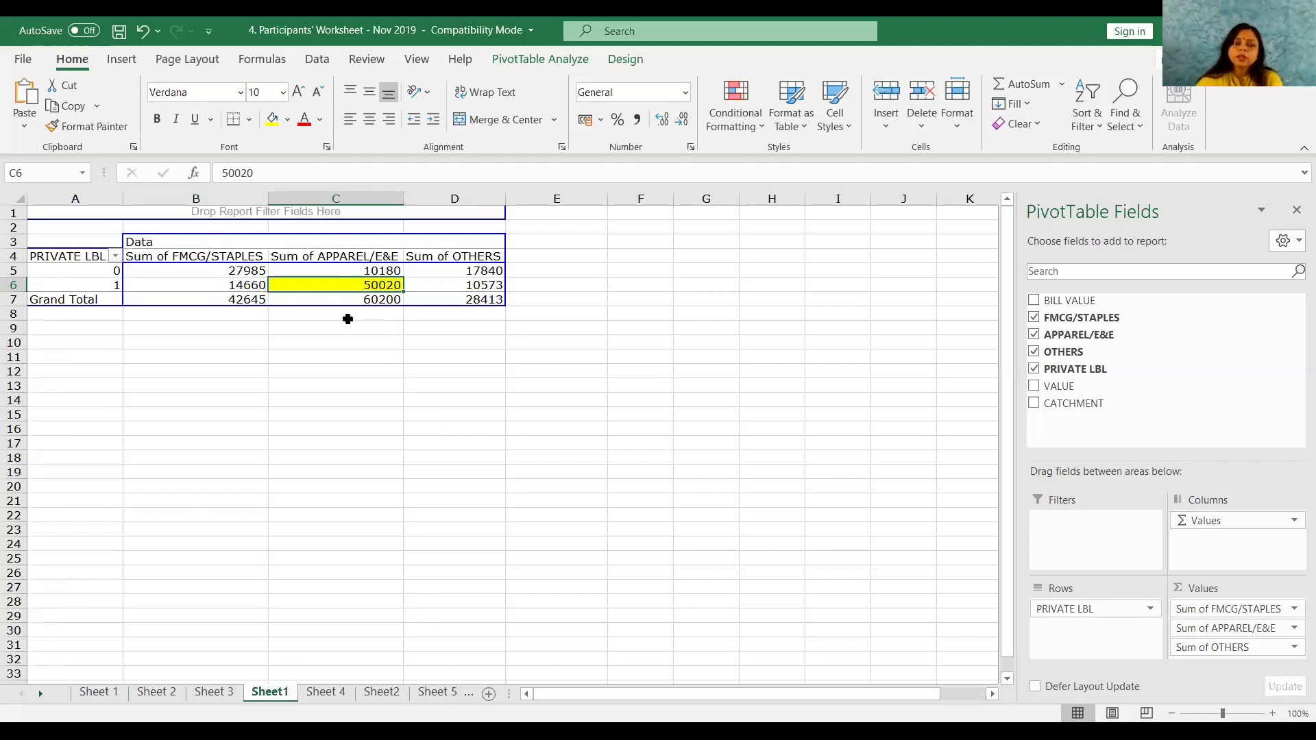
click(341, 299)
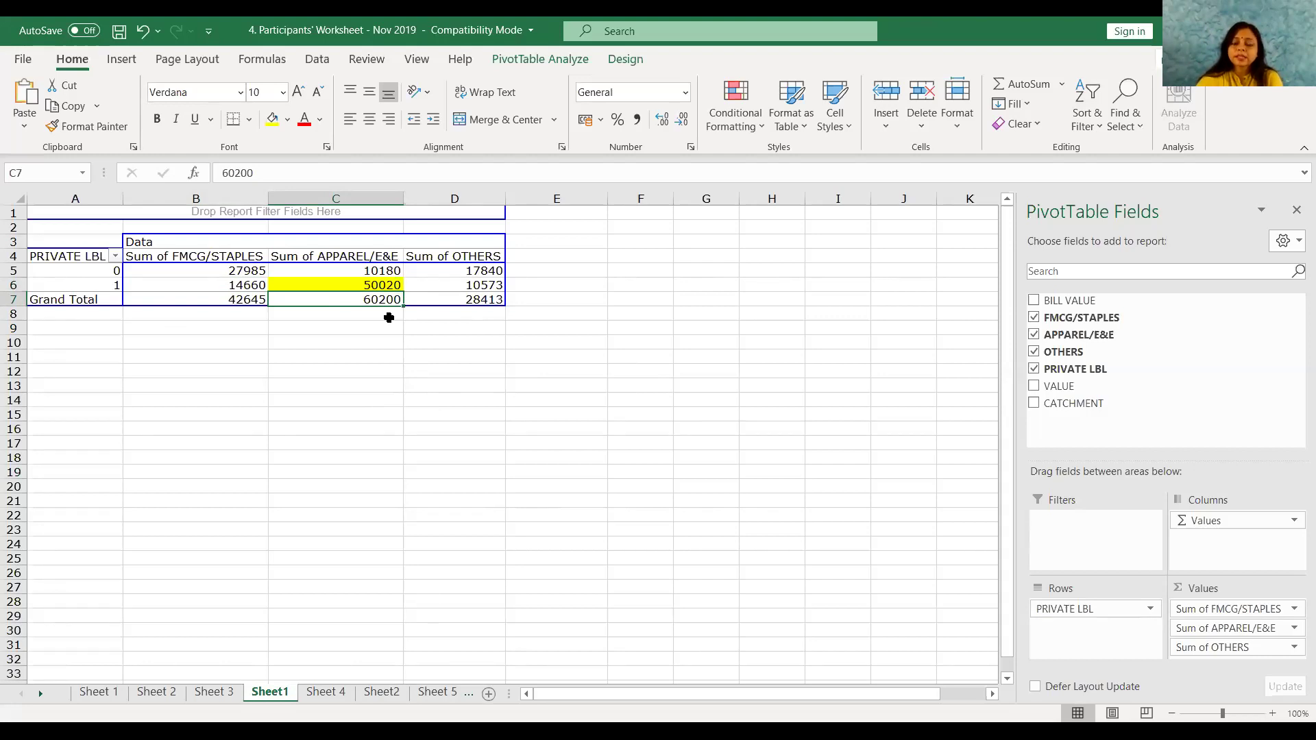
click(383, 692)
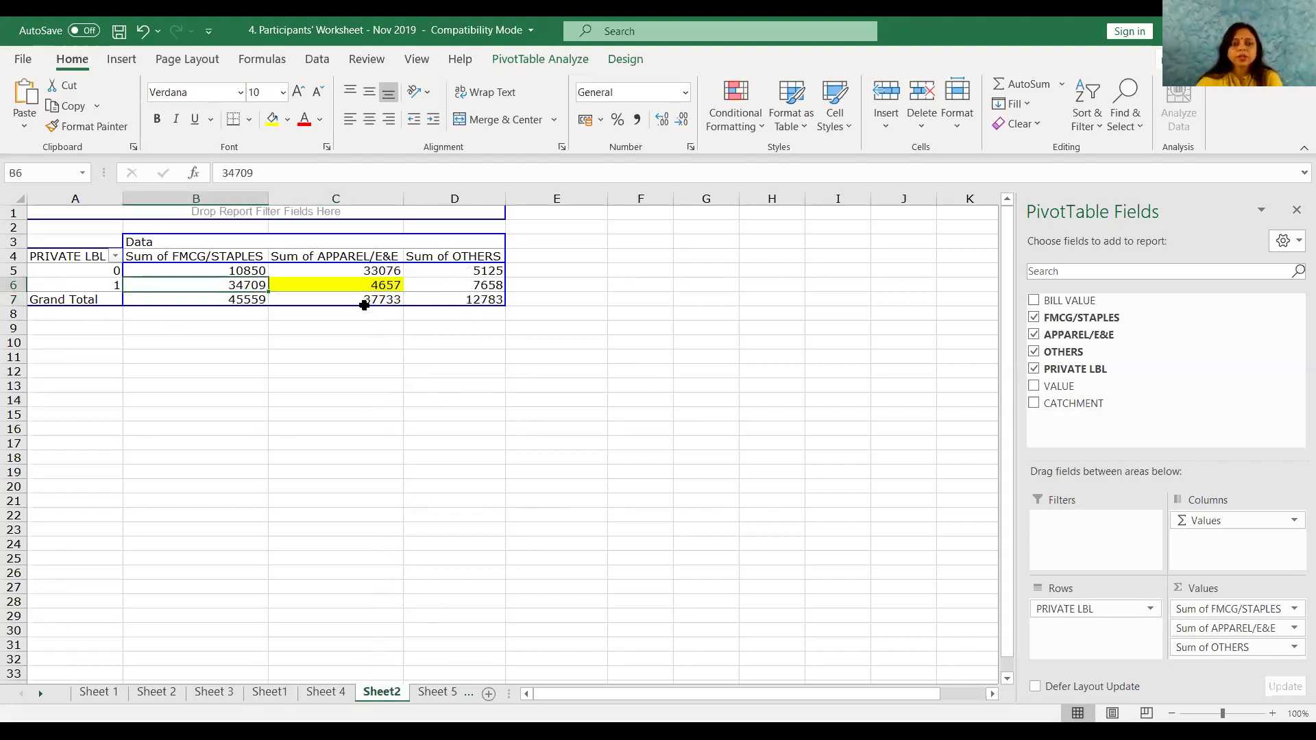
click(364, 299)
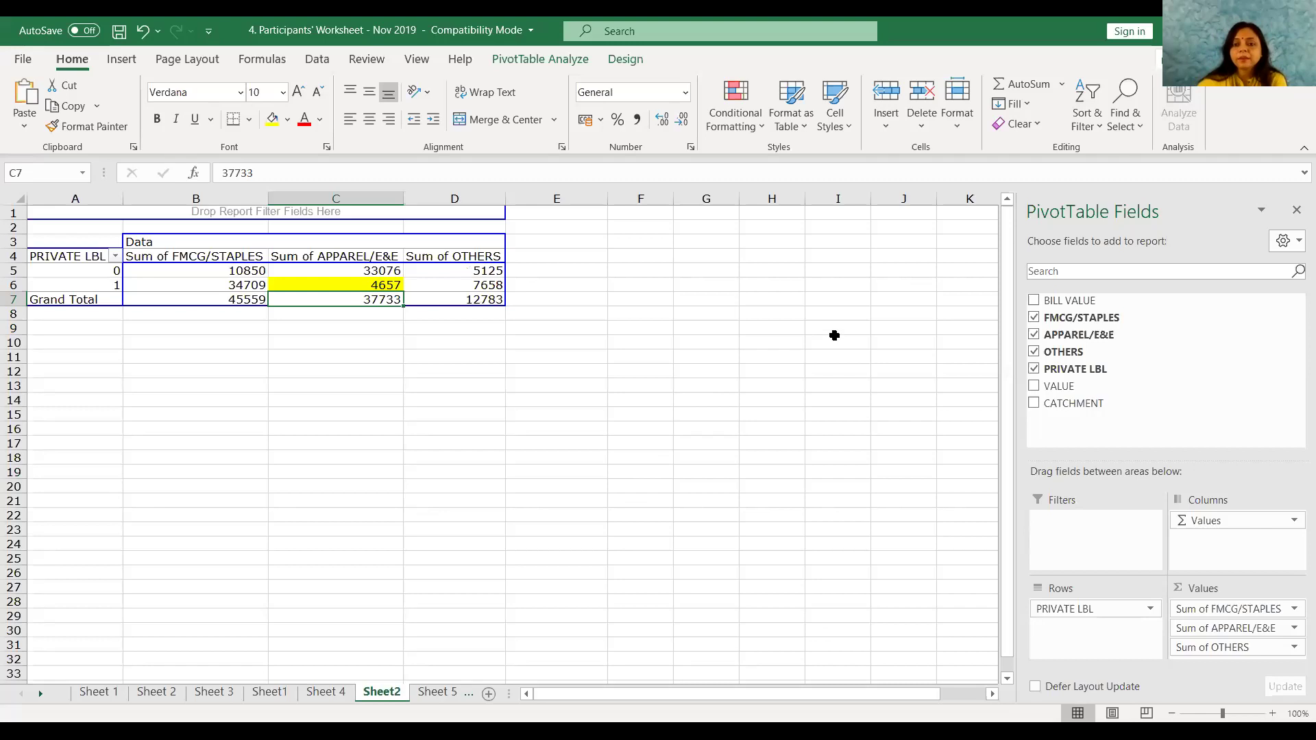
Step: Change the Sheet2 pivot to sum BILL VALUE by CATCHMENT rows (total 95475), then return to Sheet1
click(1034, 318)
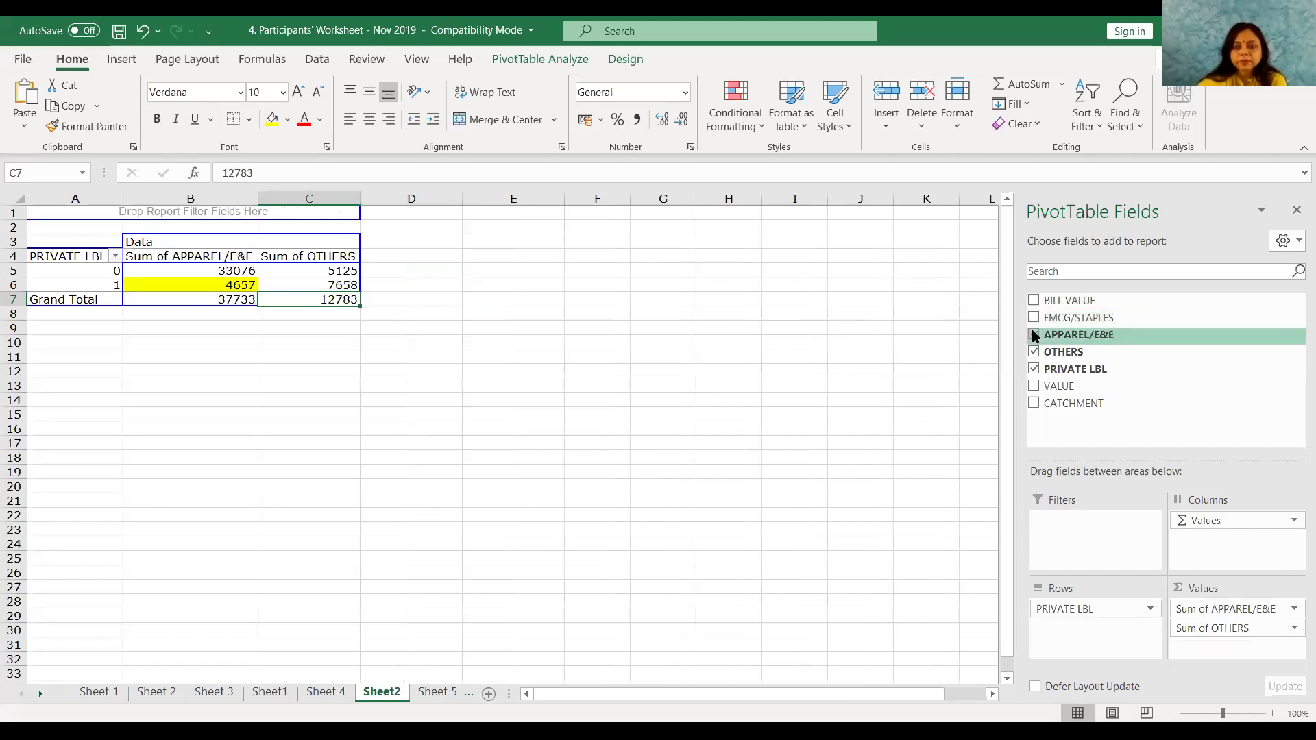
click(1034, 335)
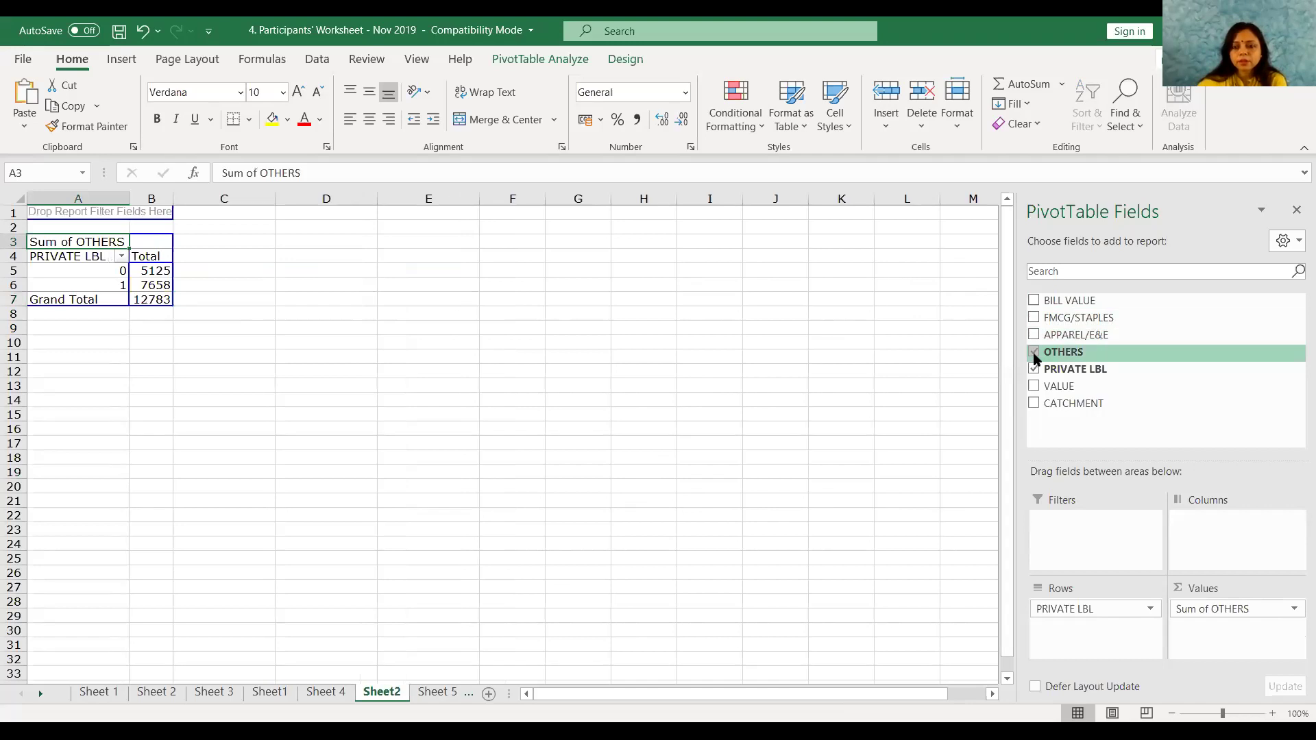
click(1034, 352)
click(1034, 370)
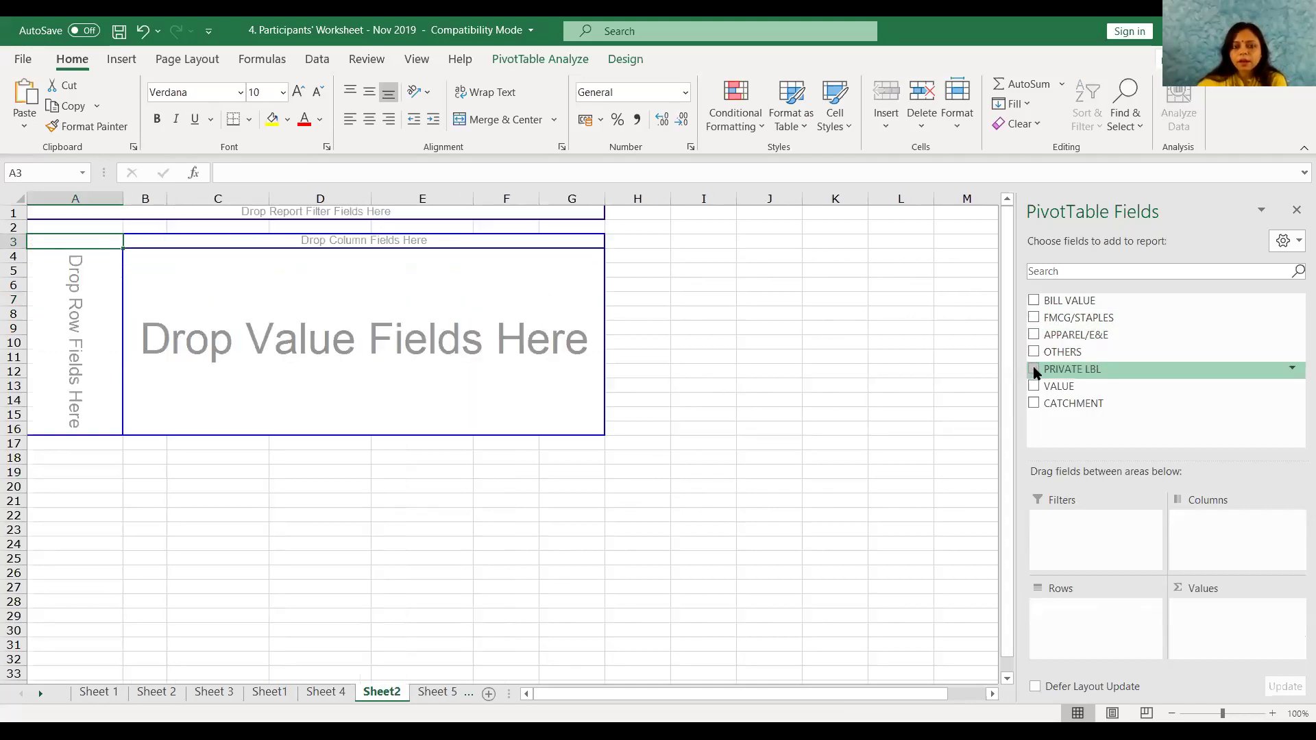
click(1034, 301)
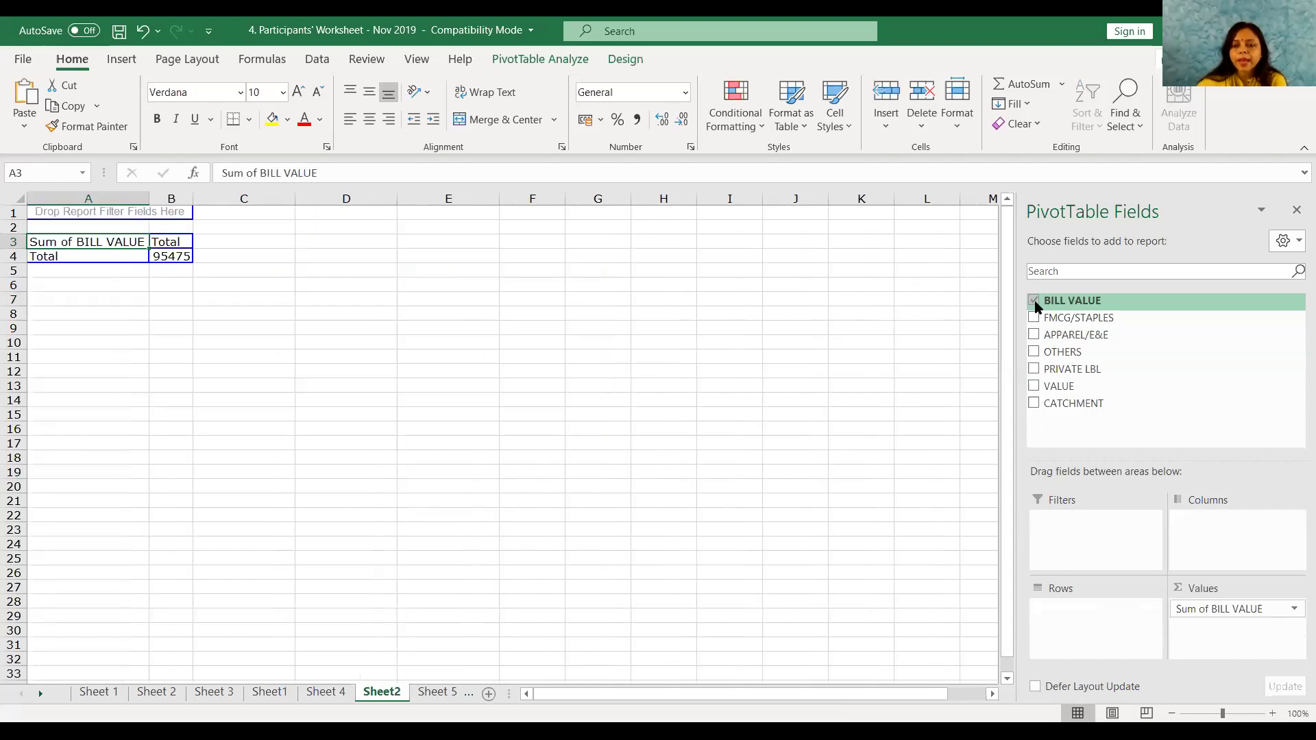
click(1034, 404)
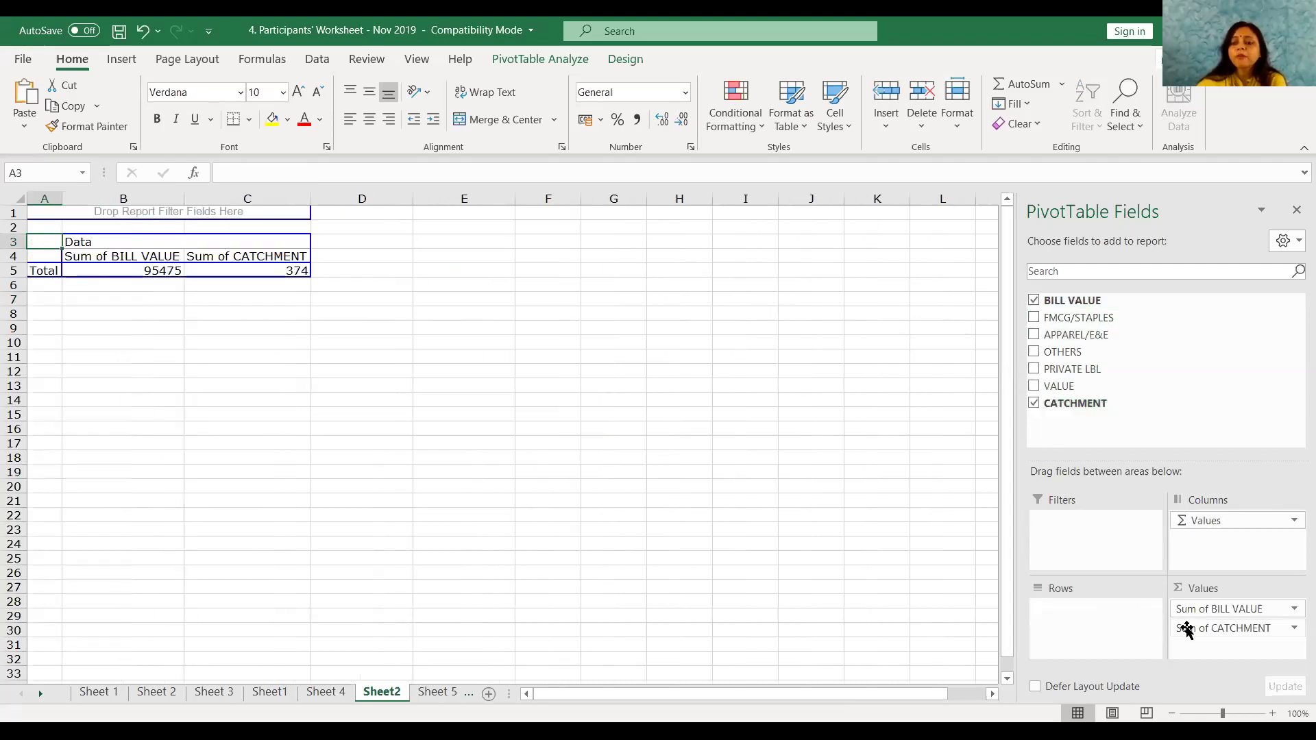
drag(1190, 632, 1089, 614)
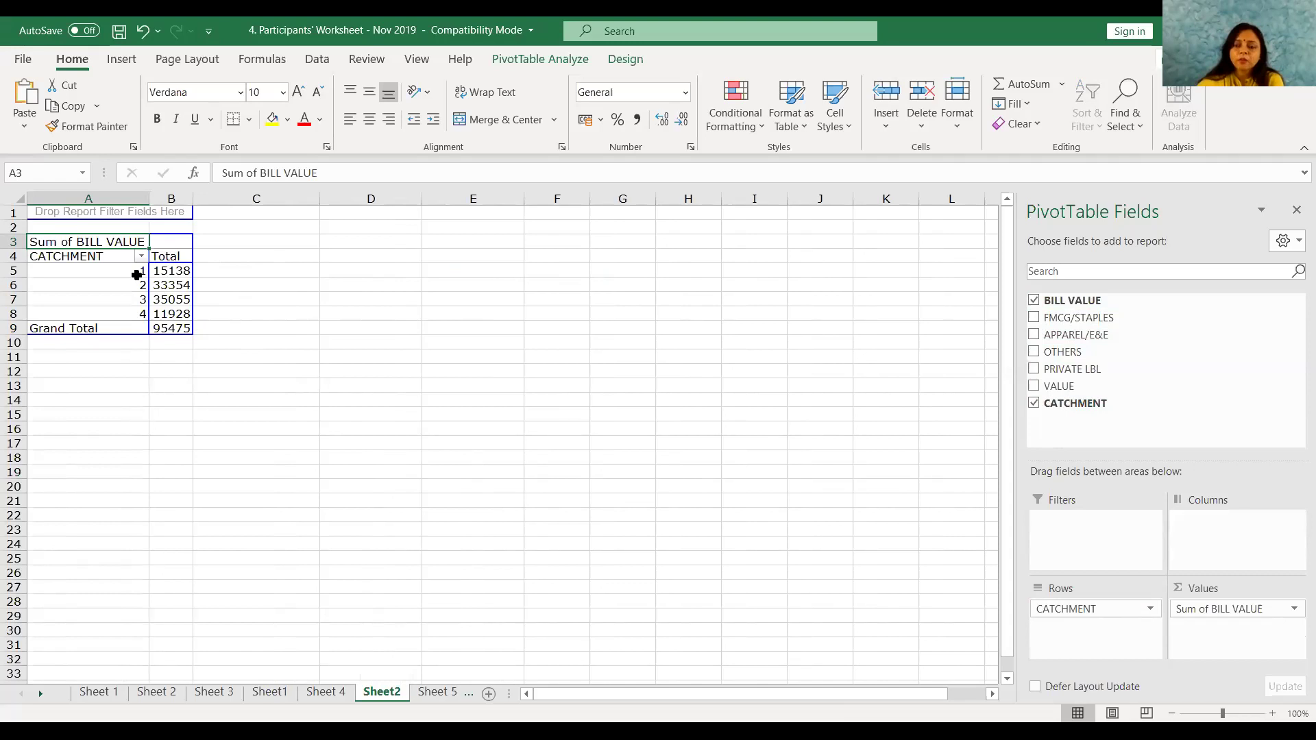
drag(137, 275, 230, 282)
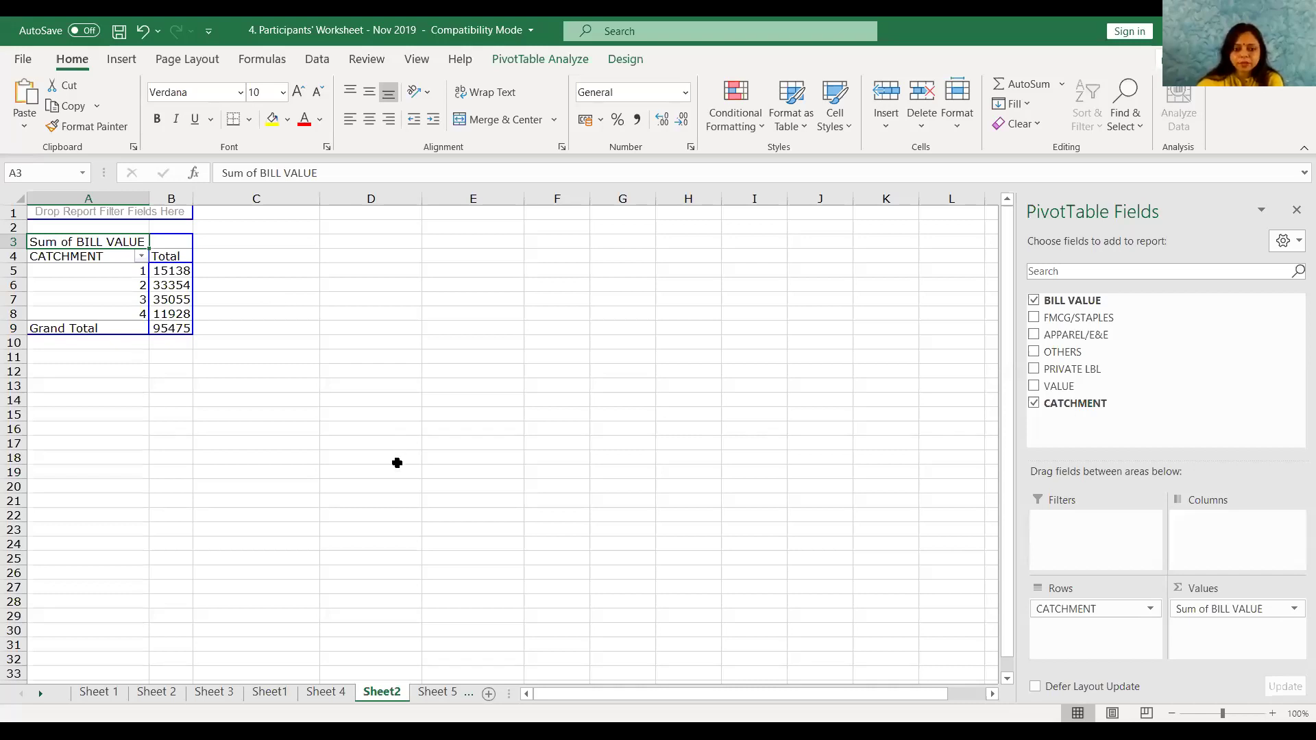
click(272, 694)
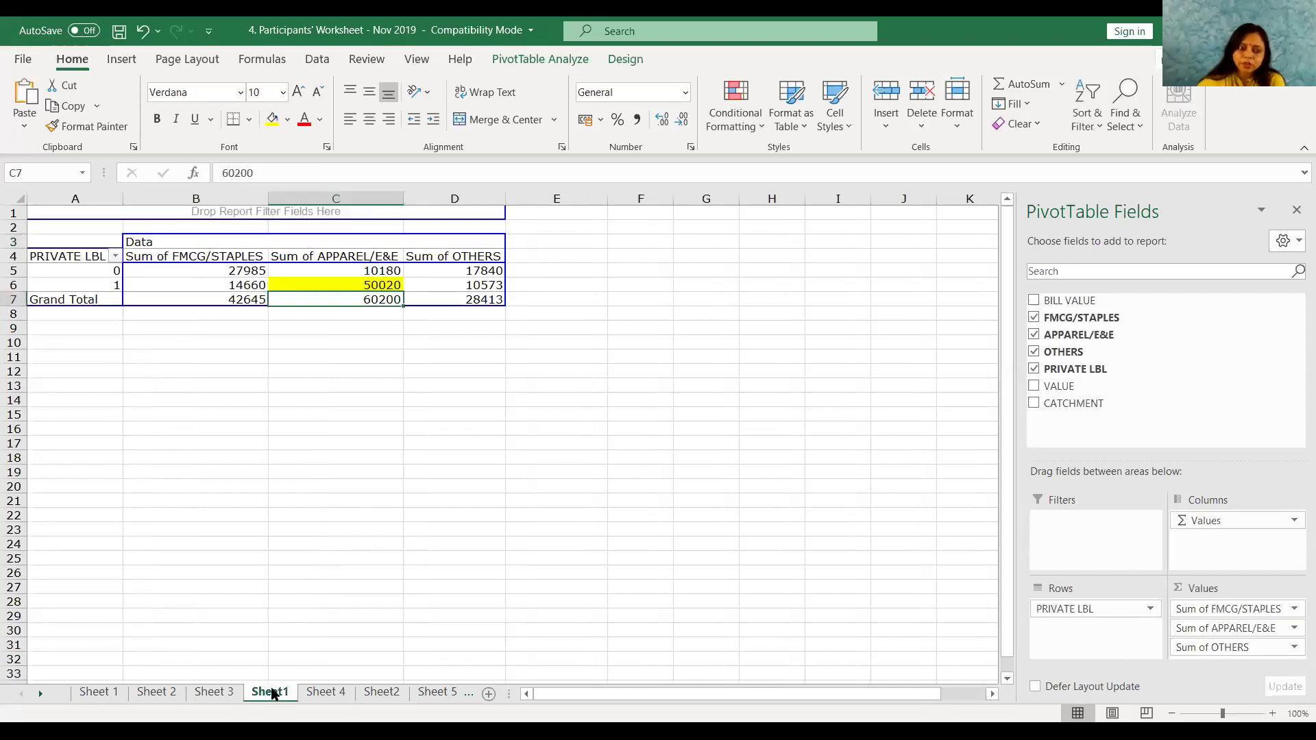
Step: Rebuild Sheet1's pivot as BILL VALUE by CATCHMENT (total 128858) and copy the whole table
click(1034, 319)
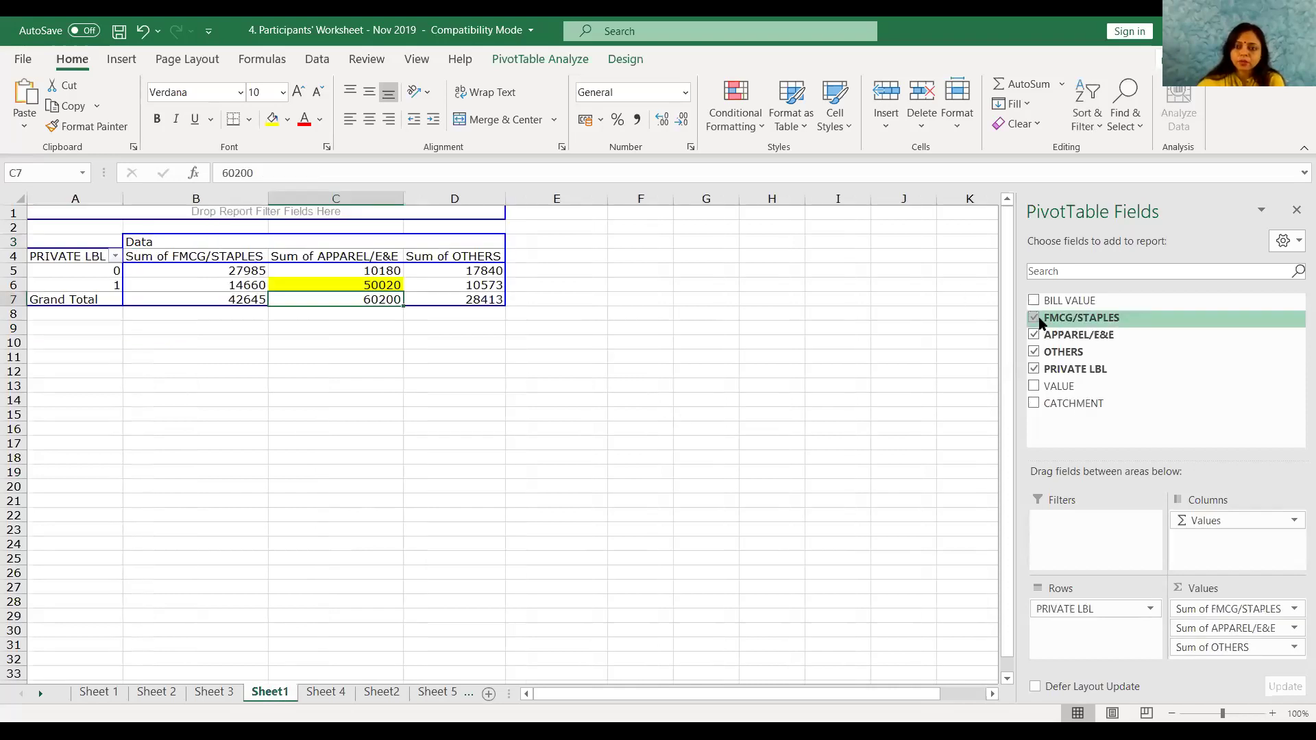
click(1034, 335)
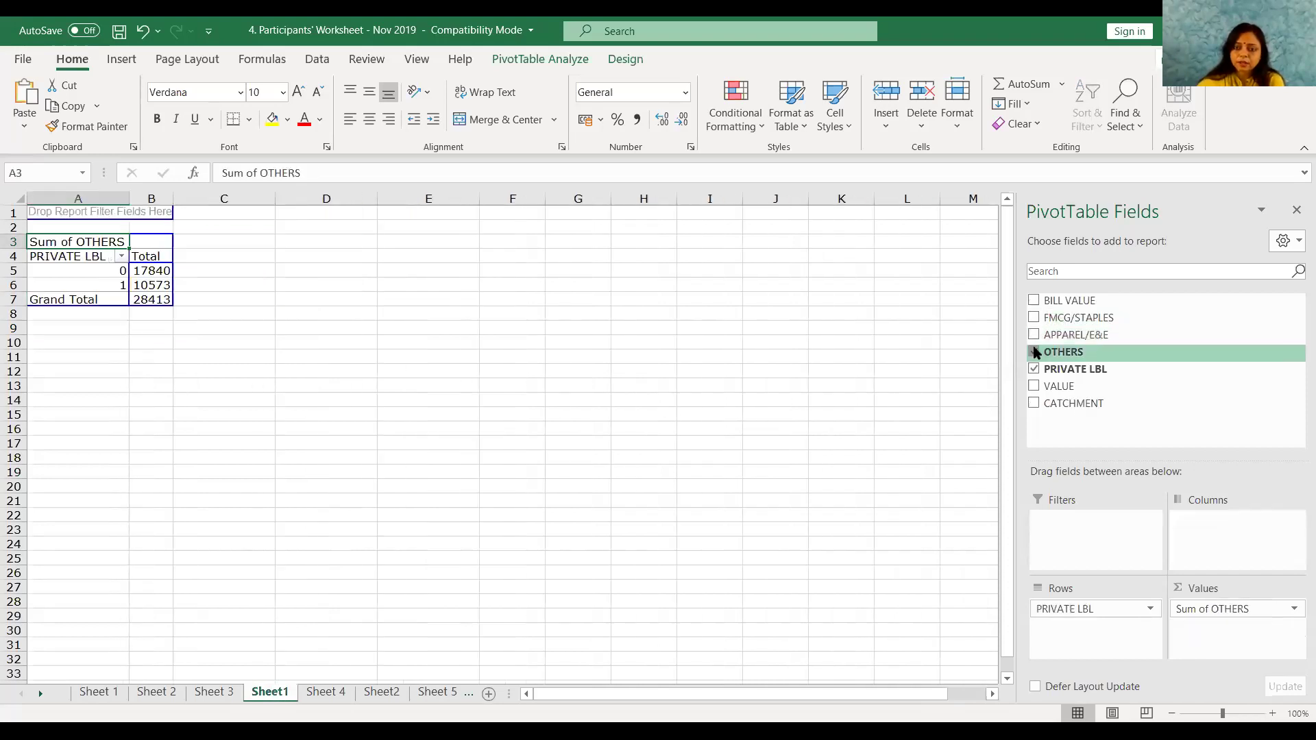
click(1034, 352)
click(1034, 370)
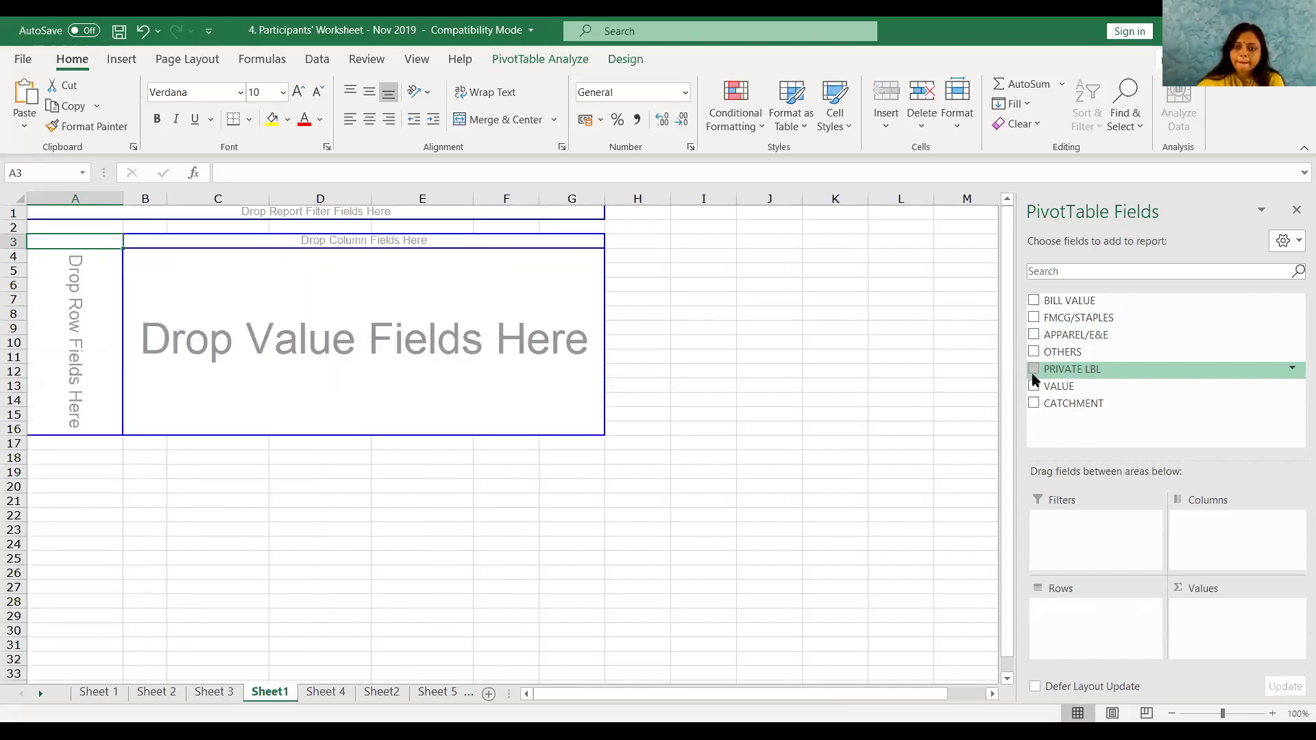
click(1034, 301)
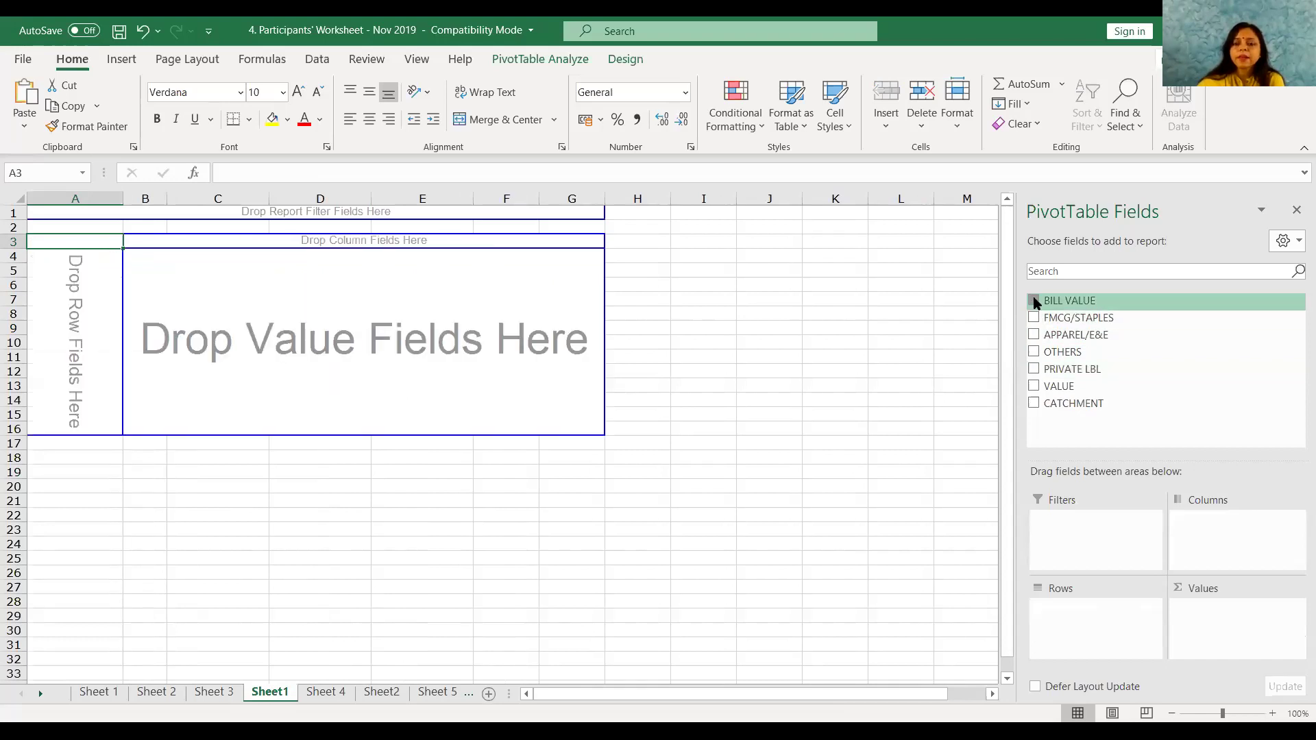
click(1034, 404)
drag(1195, 628, 1076, 618)
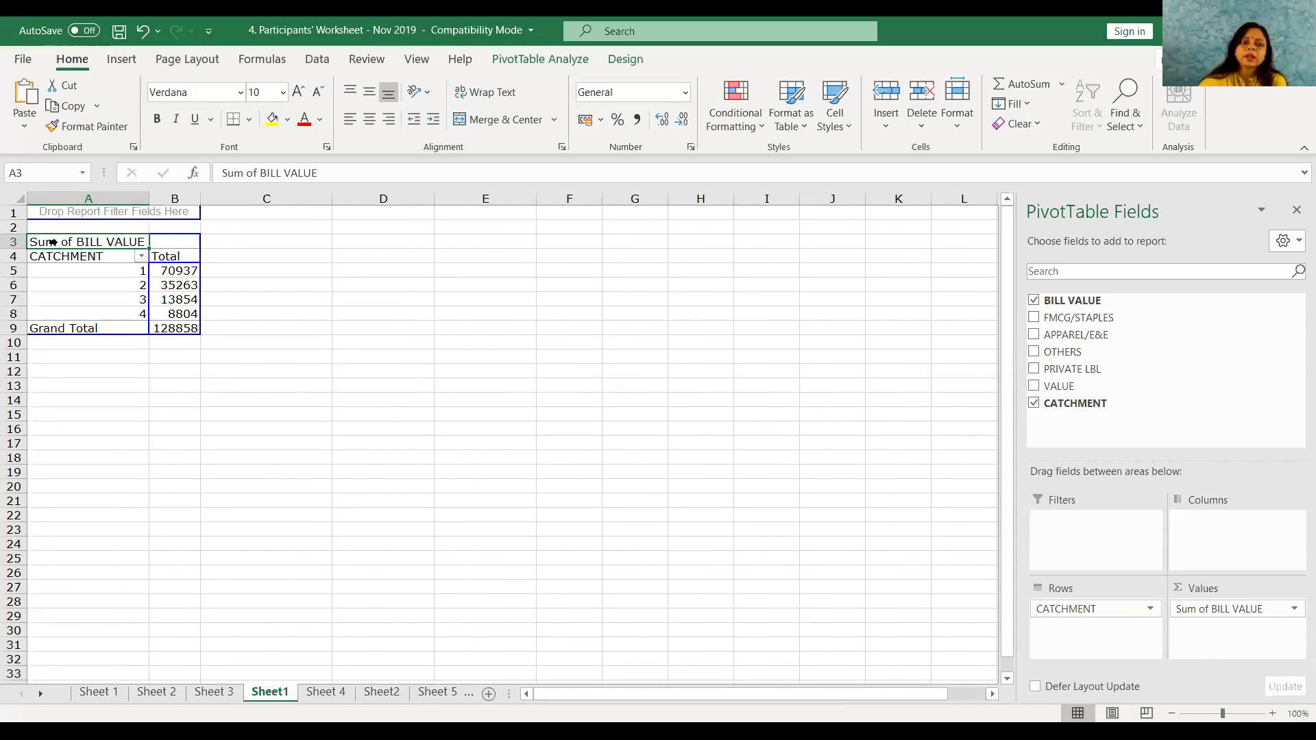
key(ctrl+a)
click(66, 106)
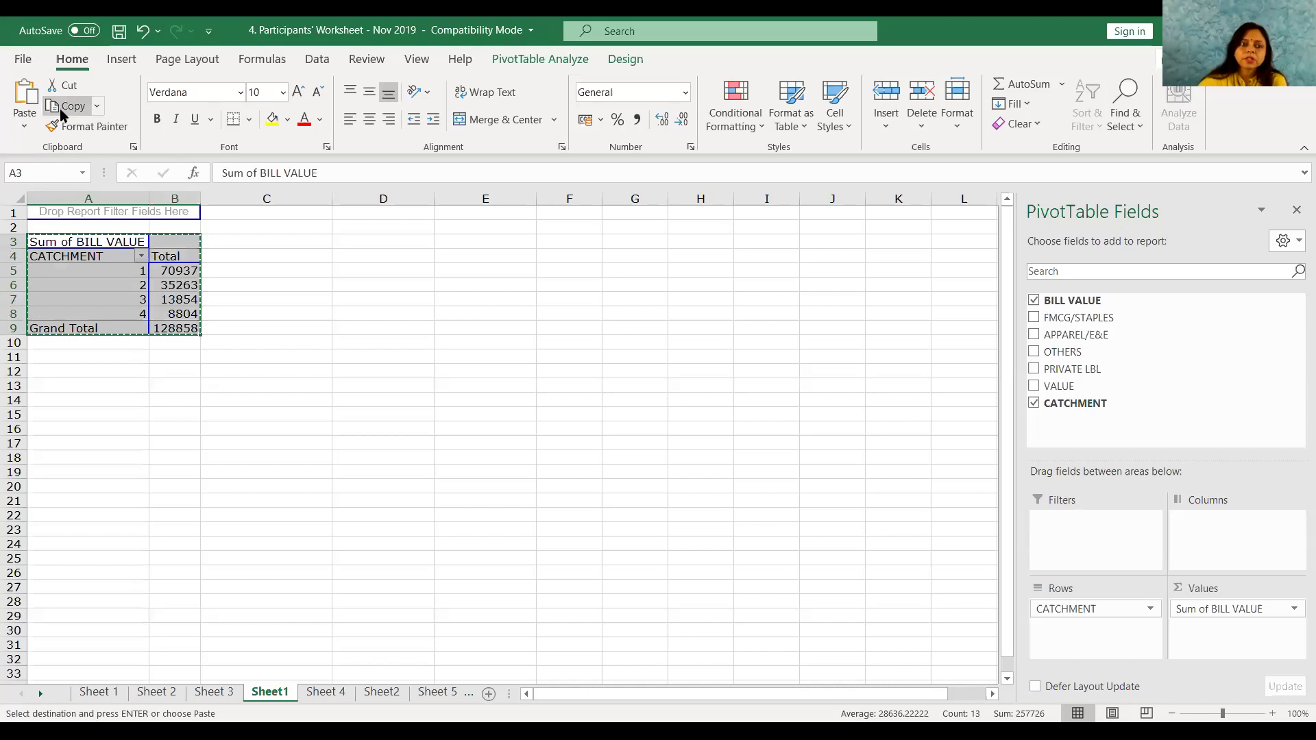
Step: Paste Store 1's catchment bill-value pivot (total 128858) into Sheet2 at D4 beside Store 2's table
click(387, 692)
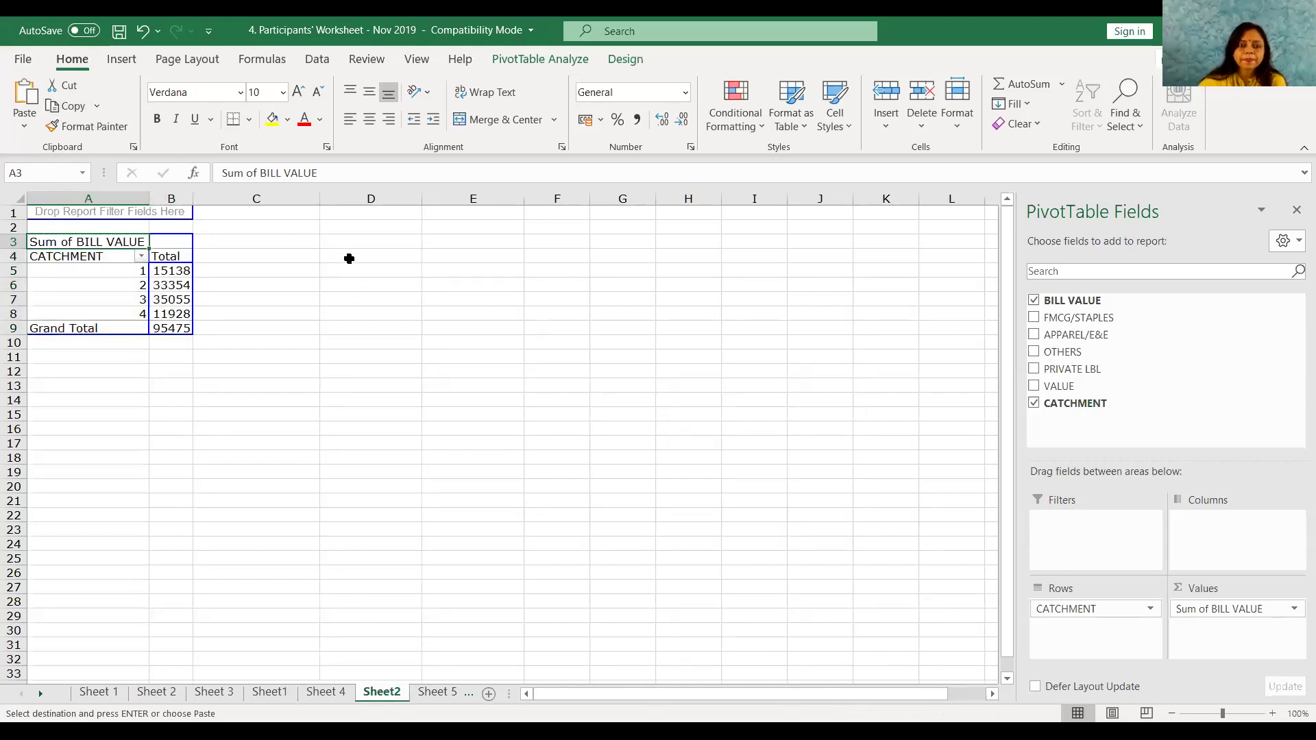
click(349, 259)
click(30, 97)
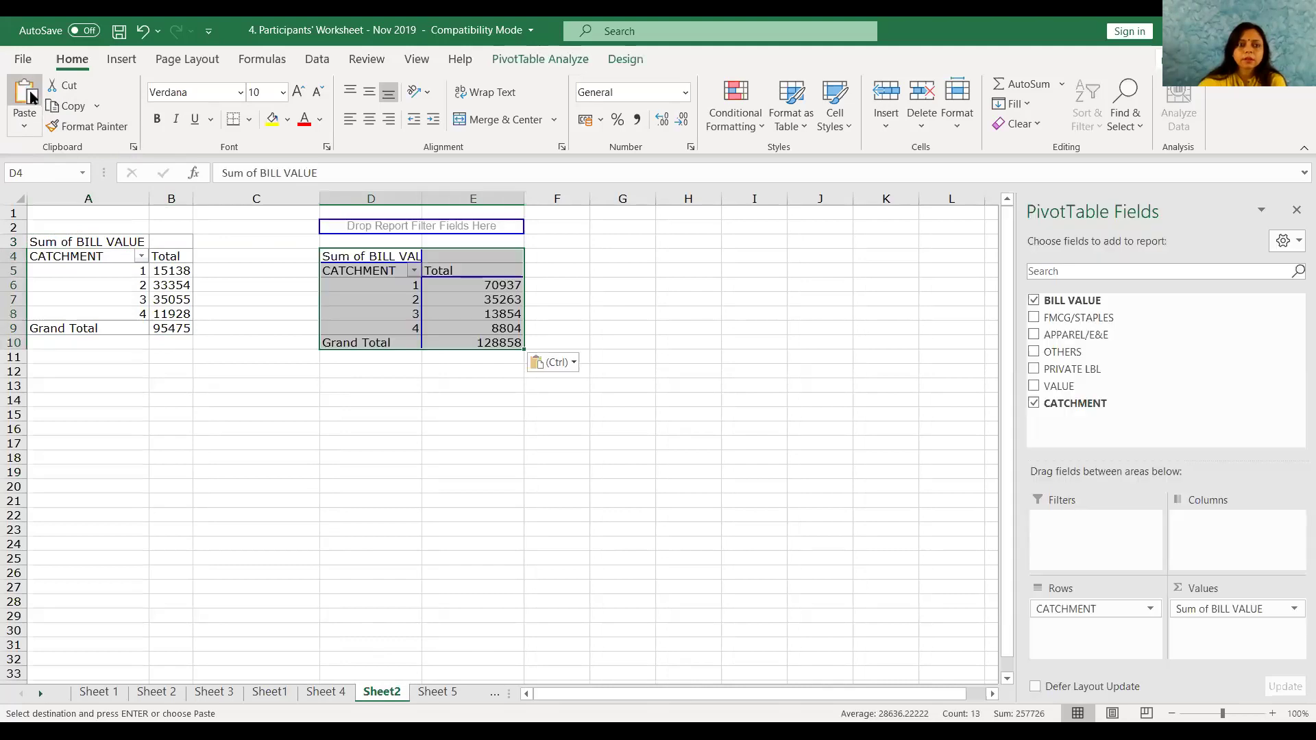
click(417, 512)
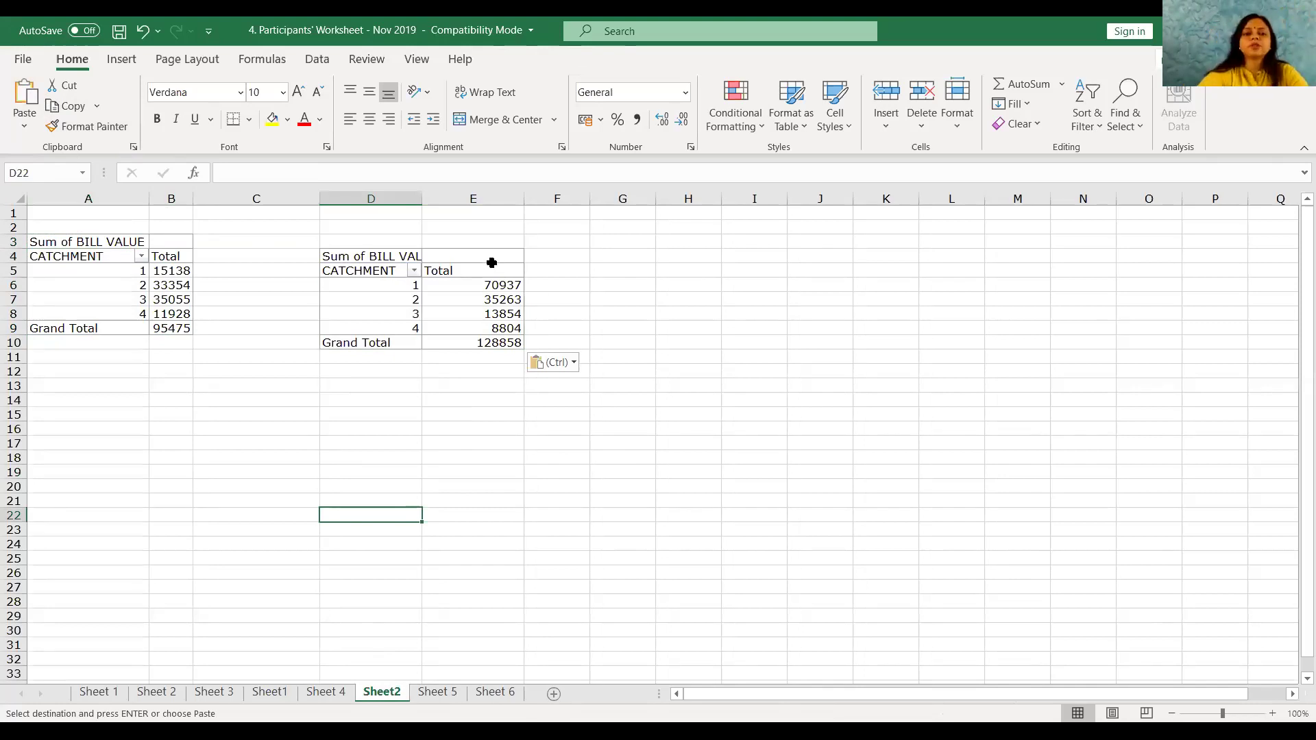
click(486, 200)
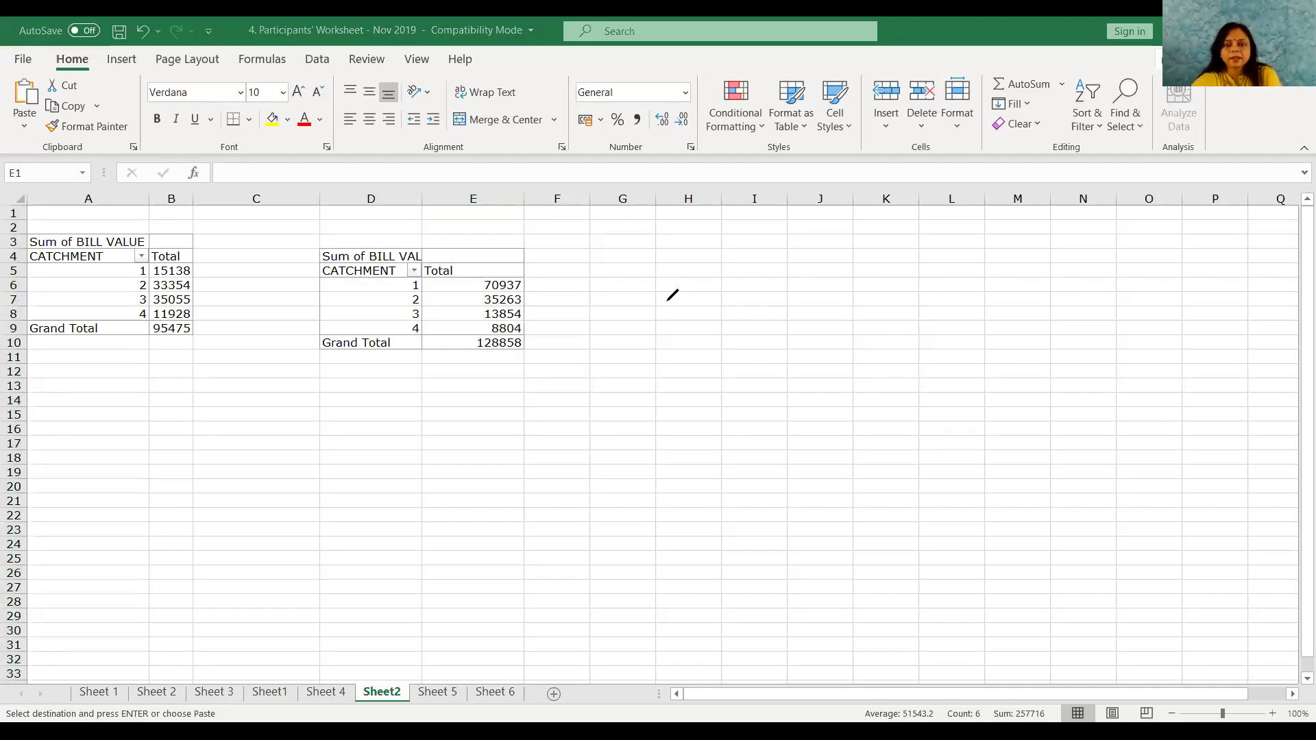
mouse_move(684, 259)
mouse_down()
mouse_move(677, 270)
mouse_move(716, 255)
mouse_move(857, 262)
mouse_up()
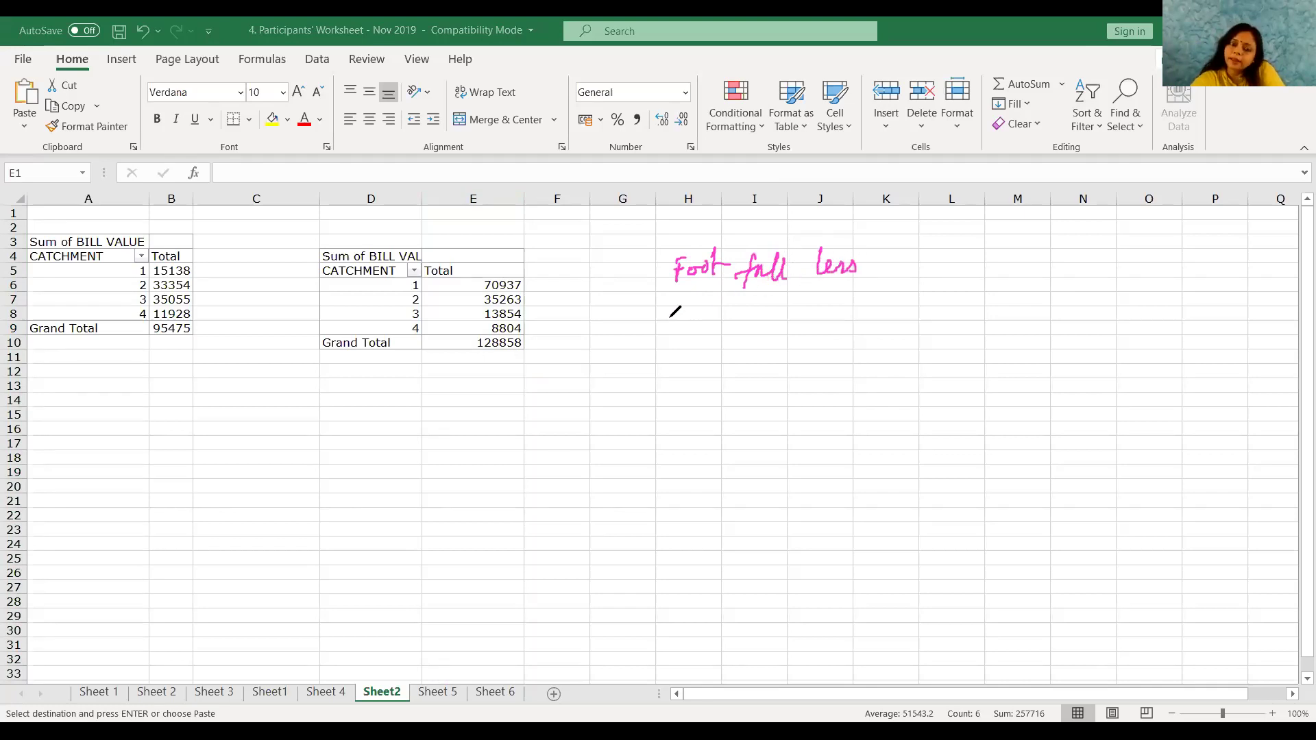
Step: Handwrite 'Conversion' and 'Avg' under 'Foot fall less' in pink, adding ditto marks and ticking all three
mouse_move(685, 307)
mouse_down()
mouse_move(699, 322)
mouse_move(793, 308)
mouse_move(853, 319)
mouse_up()
mouse_move(676, 364)
mouse_down()
mouse_move(684, 376)
mouse_move(715, 363)
mouse_move(723, 377)
mouse_up()
drag(804, 366, 806, 376)
drag(810, 366, 815, 378)
mouse_move(877, 246)
mouse_down()
mouse_move(891, 346)
mouse_move(866, 394)
mouse_up()
drag(624, 269, 658, 251)
drag(626, 319, 650, 311)
drag(618, 385, 644, 372)
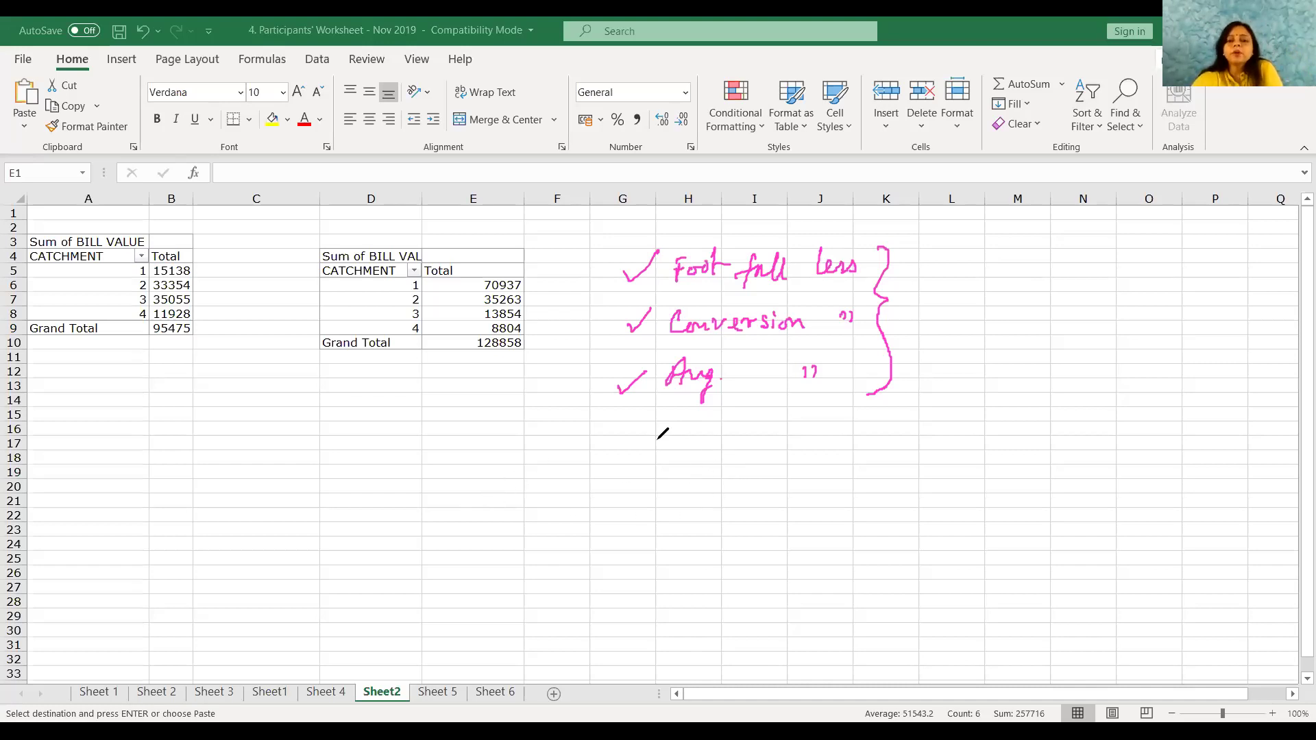
Step: Handwrite 'Male less' and 'Purchasing power less' below the ticked checklist
mouse_move(629, 458)
mouse_down()
mouse_move(740, 429)
mouse_move(783, 442)
mouse_up()
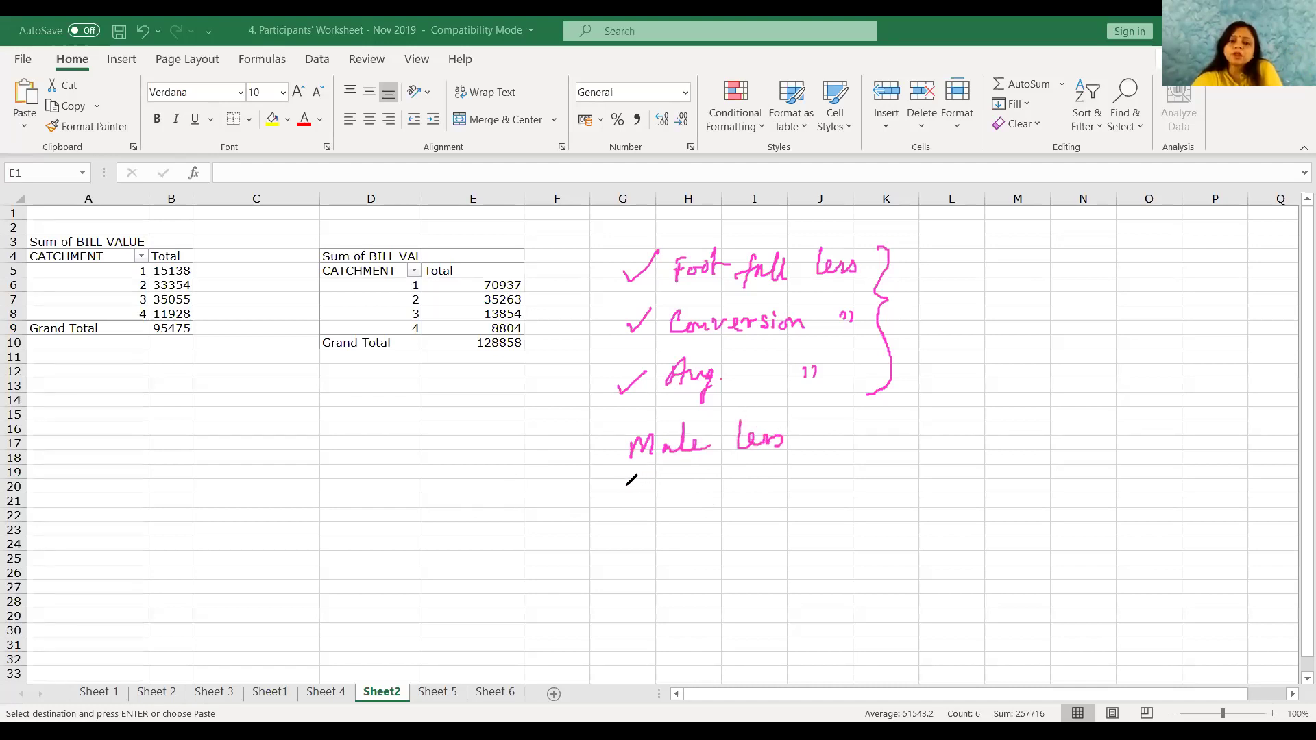
mouse_move(610, 500)
mouse_down()
mouse_move(676, 475)
mouse_move(822, 474)
mouse_move(883, 435)
mouse_move(938, 446)
mouse_up()
click(934, 453)
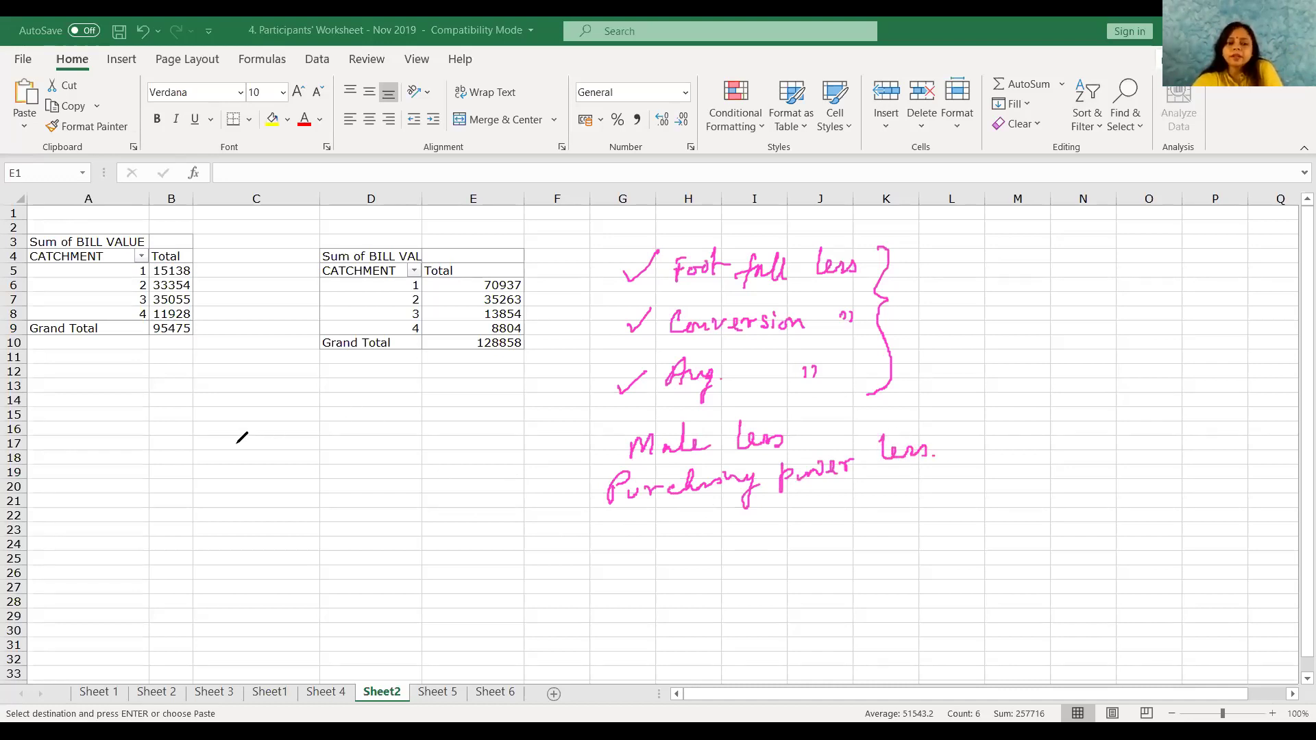
Step: Write 'E & A less', 'Pvt Level' and 'Local people' on the left with ditto marks, bracketed together
mouse_move(219, 396)
mouse_down()
mouse_move(217, 419)
mouse_move(237, 421)
mouse_move(411, 405)
mouse_up()
click(353, 410)
drag(209, 458, 389, 461)
click(287, 450)
drag(396, 447, 397, 460)
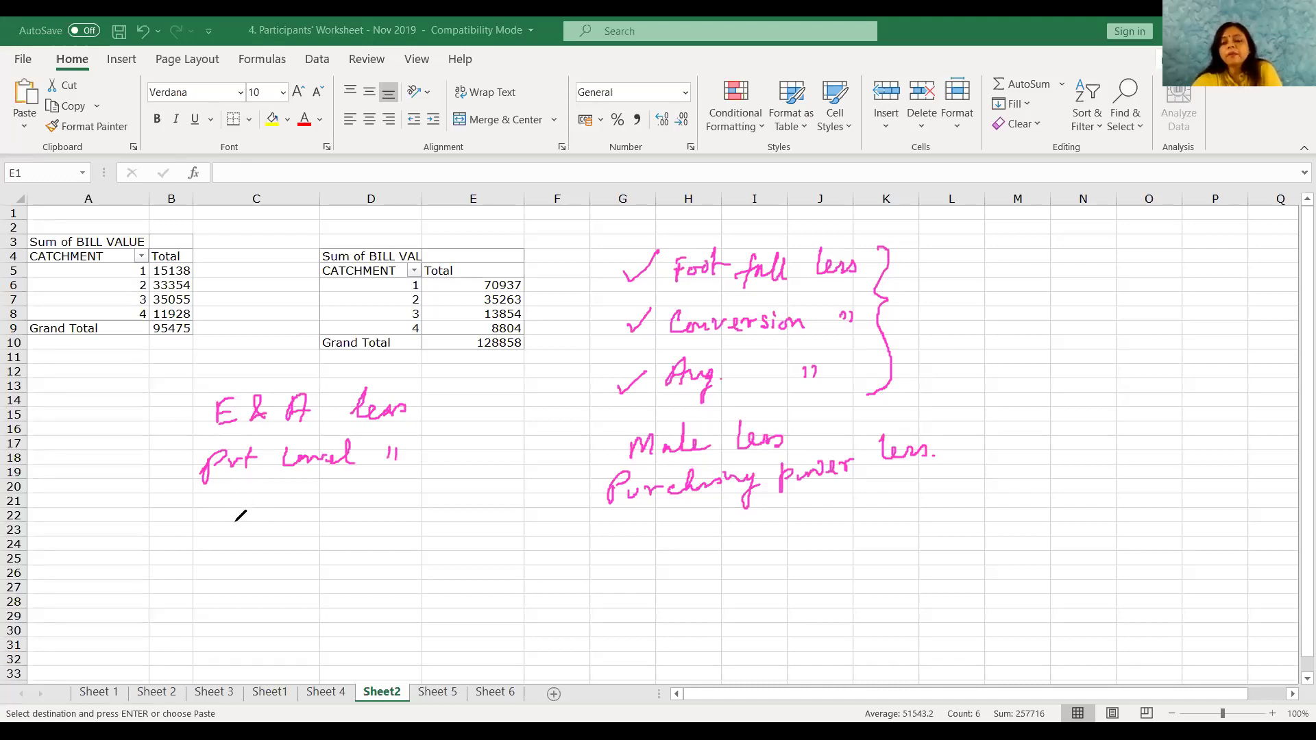
mouse_move(221, 514)
mouse_down()
mouse_move(250, 526)
mouse_move(338, 509)
mouse_move(361, 524)
mouse_move(433, 504)
mouse_up()
drag(437, 490, 441, 506)
mouse_move(190, 394)
mouse_down()
mouse_move(179, 524)
mouse_move(211, 547)
mouse_up()
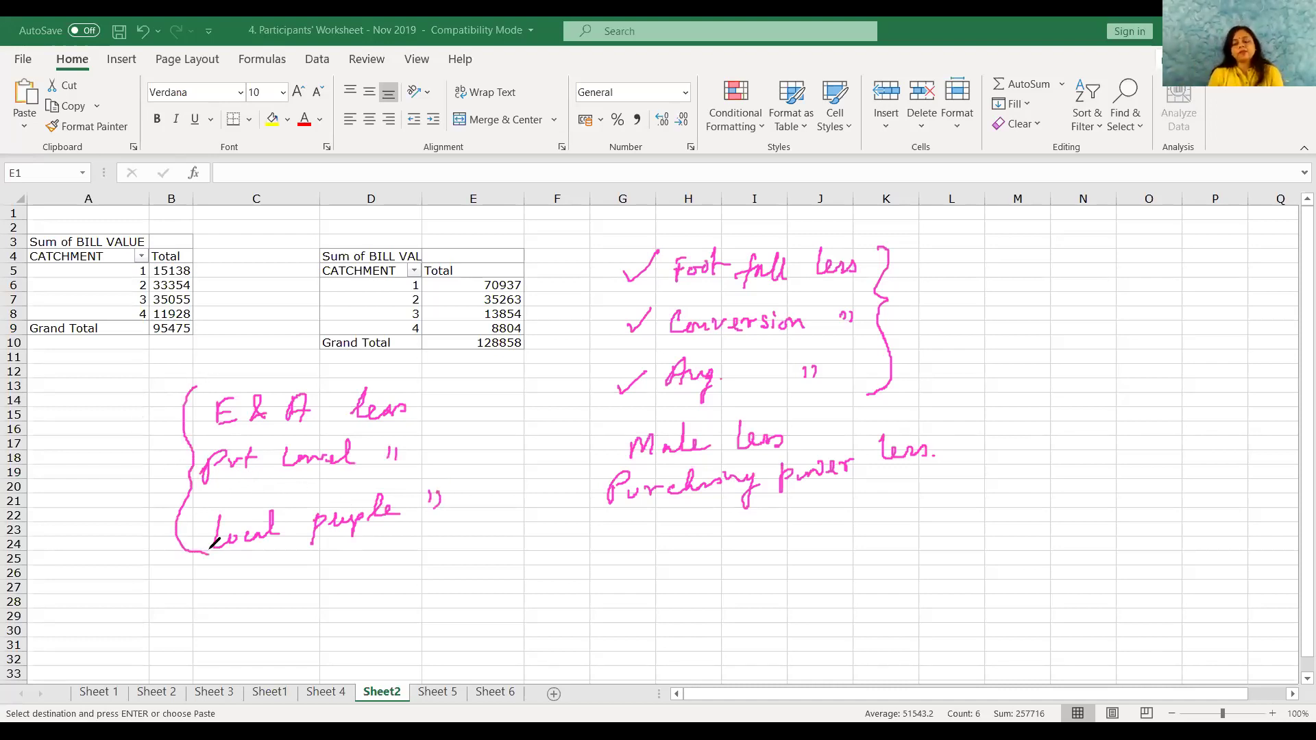
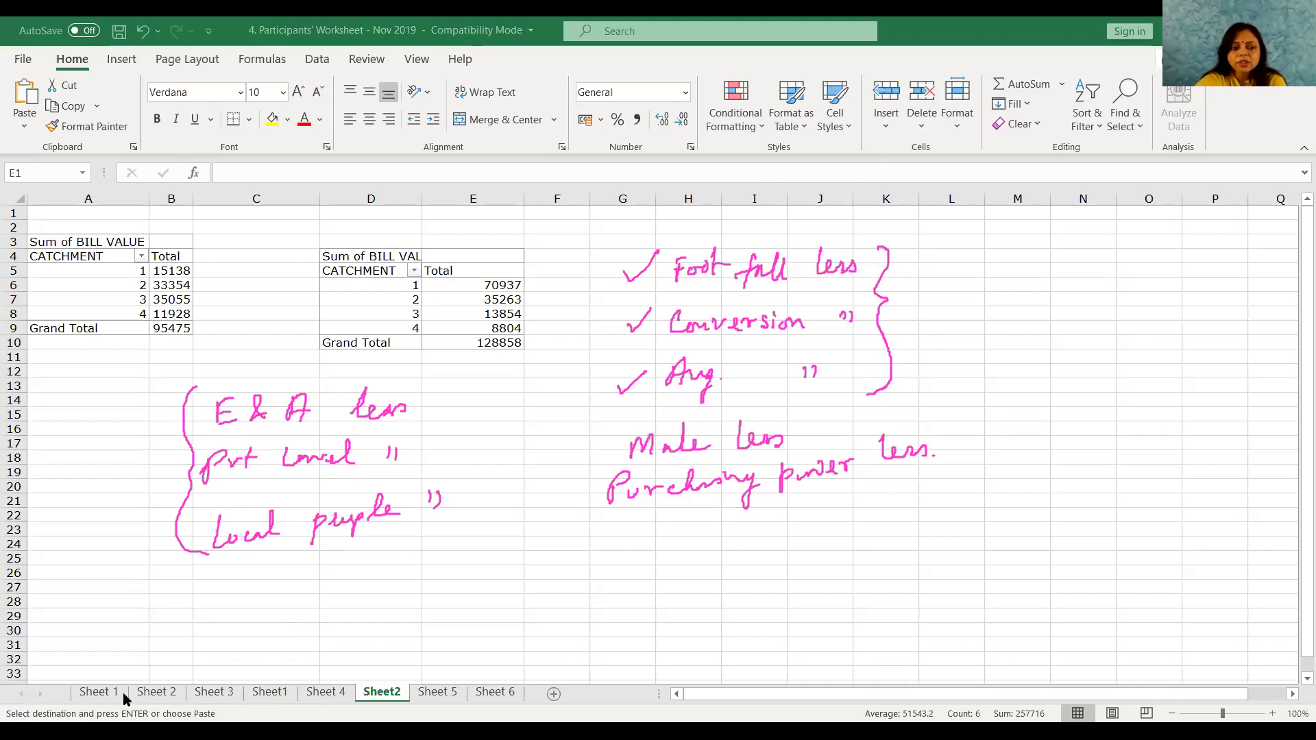
Step: Paste the copied values into column E, then step through Sheet 2 and Sheet 3 to Sheet 4
key(ctrl+v)
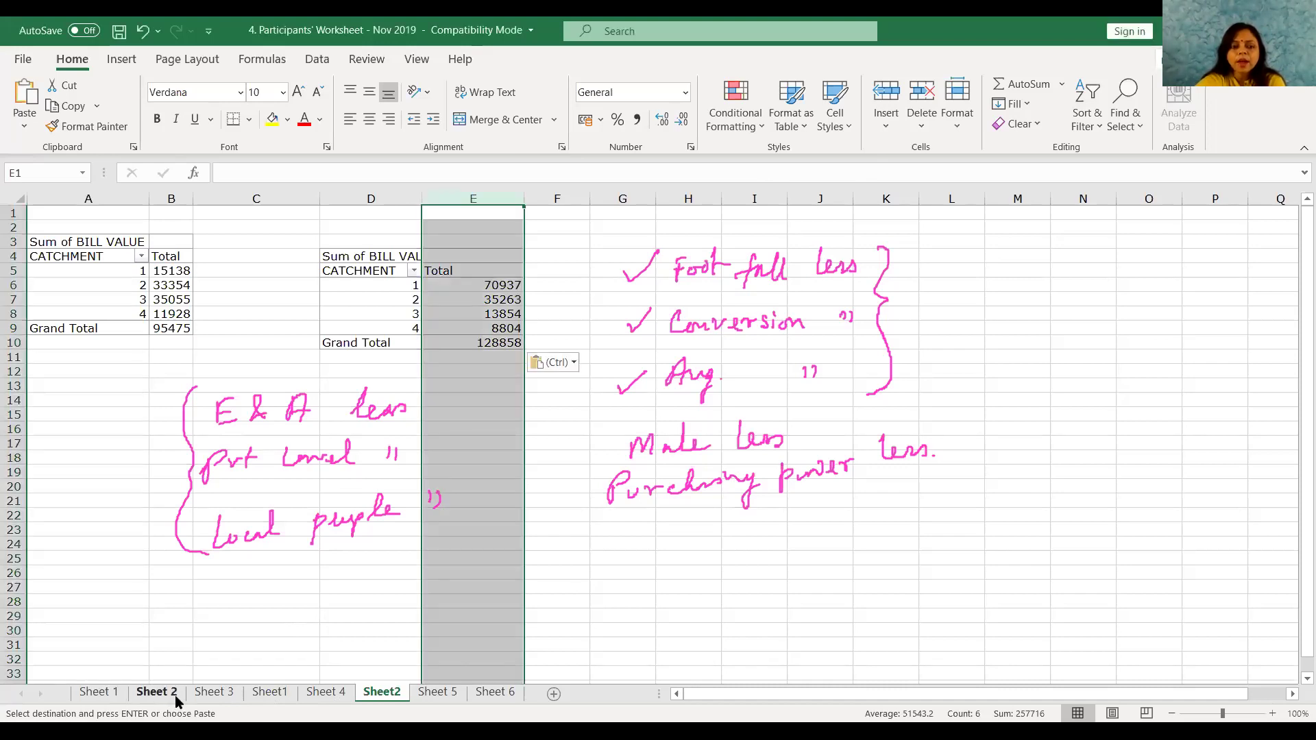
click(175, 695)
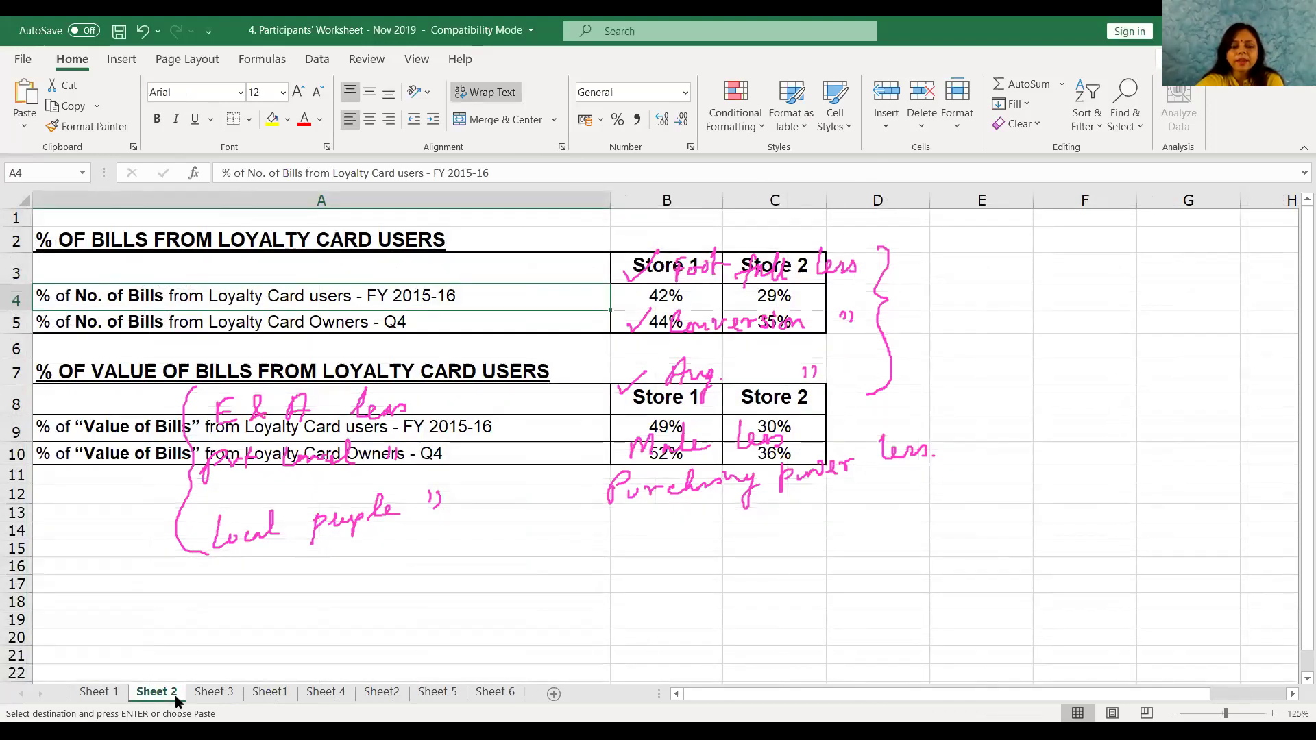
click(212, 693)
click(324, 692)
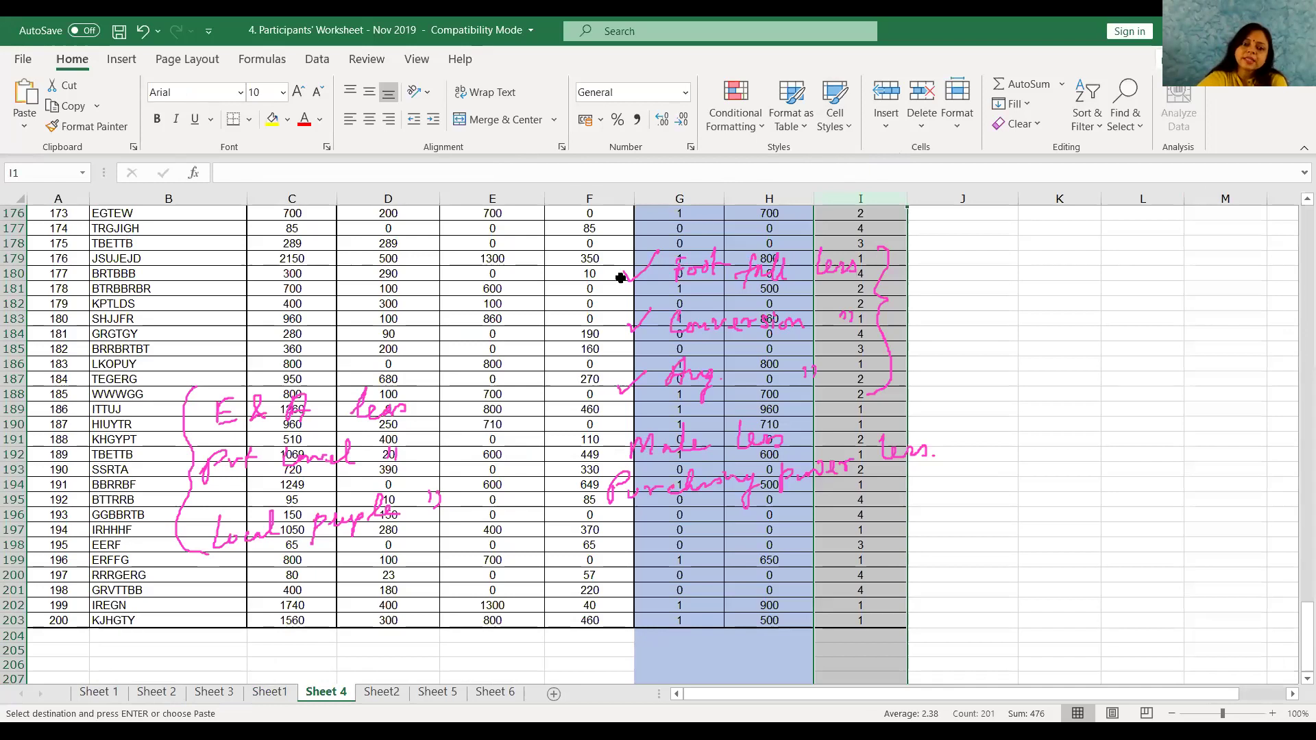
Step: Erase the pink pen checkmark and notes from the Sheet 4 table, then switch back to the PowerPoint Agenda slide show
scroll(596, 299, up, 20)
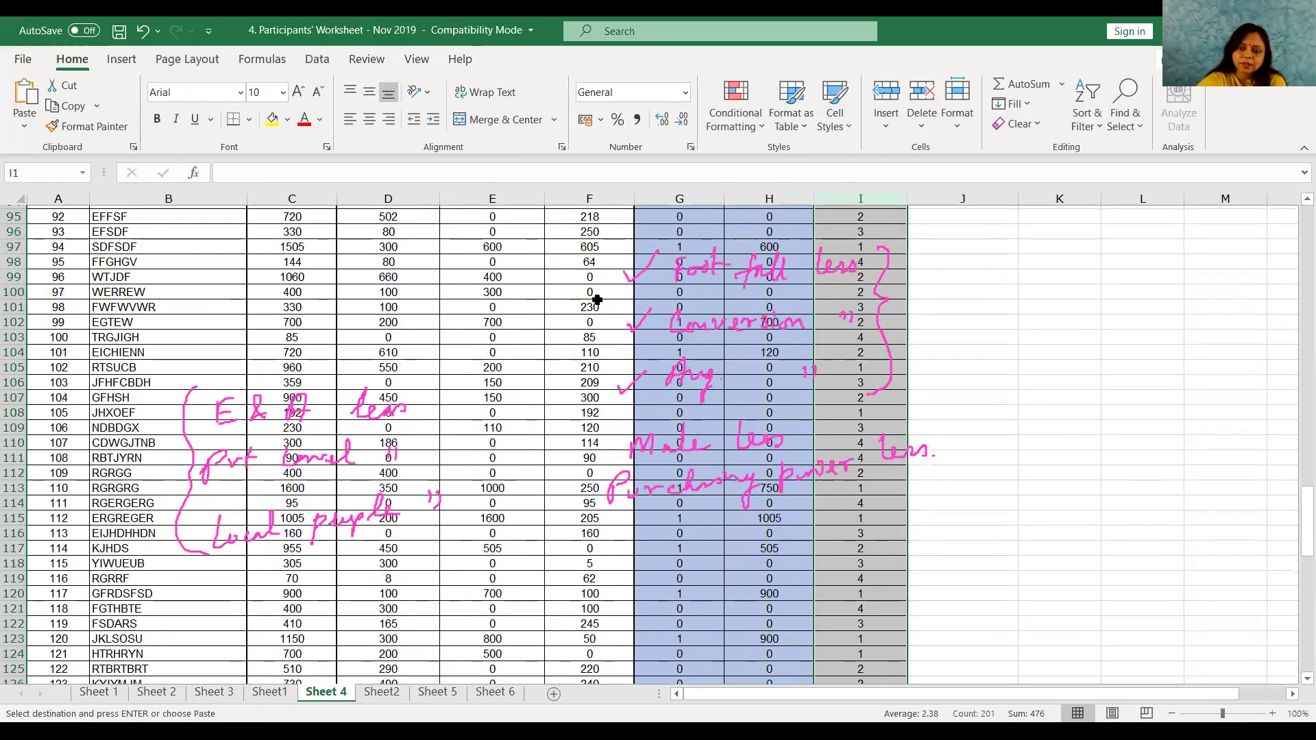
scroll(597, 300, up, 2)
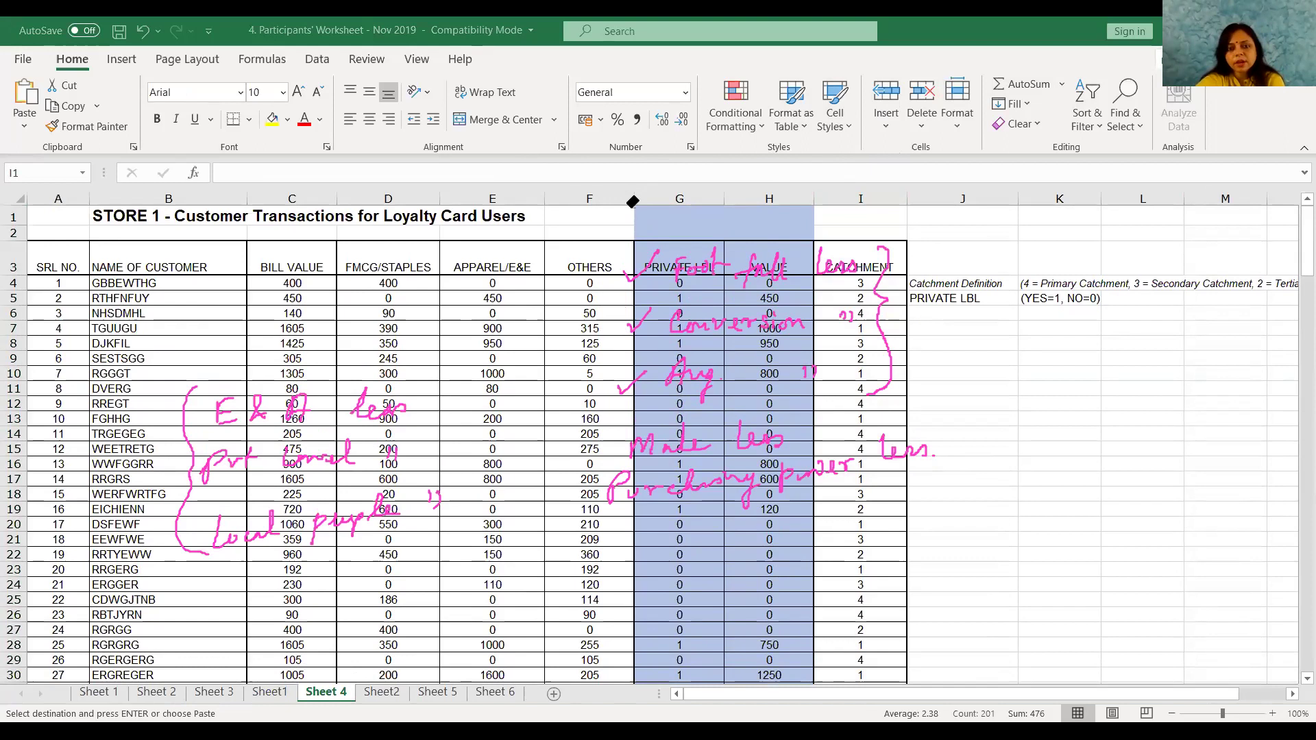
drag(640, 248, 747, 299)
mouse_move(768, 251)
mouse_down()
mouse_move(778, 425)
mouse_move(814, 373)
mouse_move(883, 453)
mouse_move(870, 297)
mouse_move(825, 348)
mouse_move(838, 274)
mouse_move(685, 322)
mouse_move(761, 193)
mouse_move(675, 332)
mouse_move(662, 268)
mouse_move(583, 514)
mouse_move(662, 514)
mouse_move(751, 380)
mouse_move(740, 483)
mouse_move(627, 487)
mouse_move(640, 404)
mouse_move(610, 476)
mouse_move(622, 488)
mouse_move(307, 367)
mouse_move(463, 477)
mouse_move(402, 524)
mouse_move(361, 507)
mouse_move(306, 411)
mouse_move(249, 416)
mouse_move(190, 437)
mouse_move(224, 467)
mouse_move(208, 483)
mouse_move(278, 554)
mouse_move(251, 552)
mouse_move(261, 520)
mouse_move(274, 528)
mouse_move(219, 529)
mouse_up()
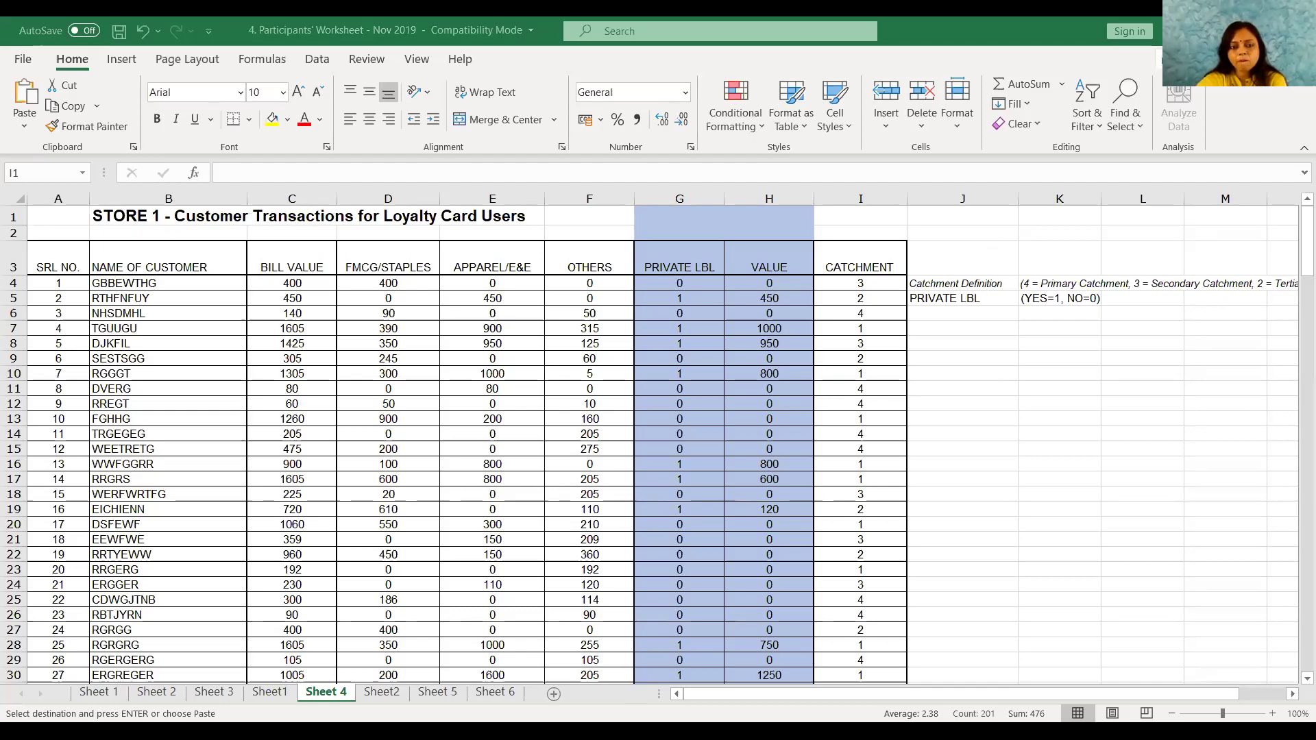
key(alt+Tab)
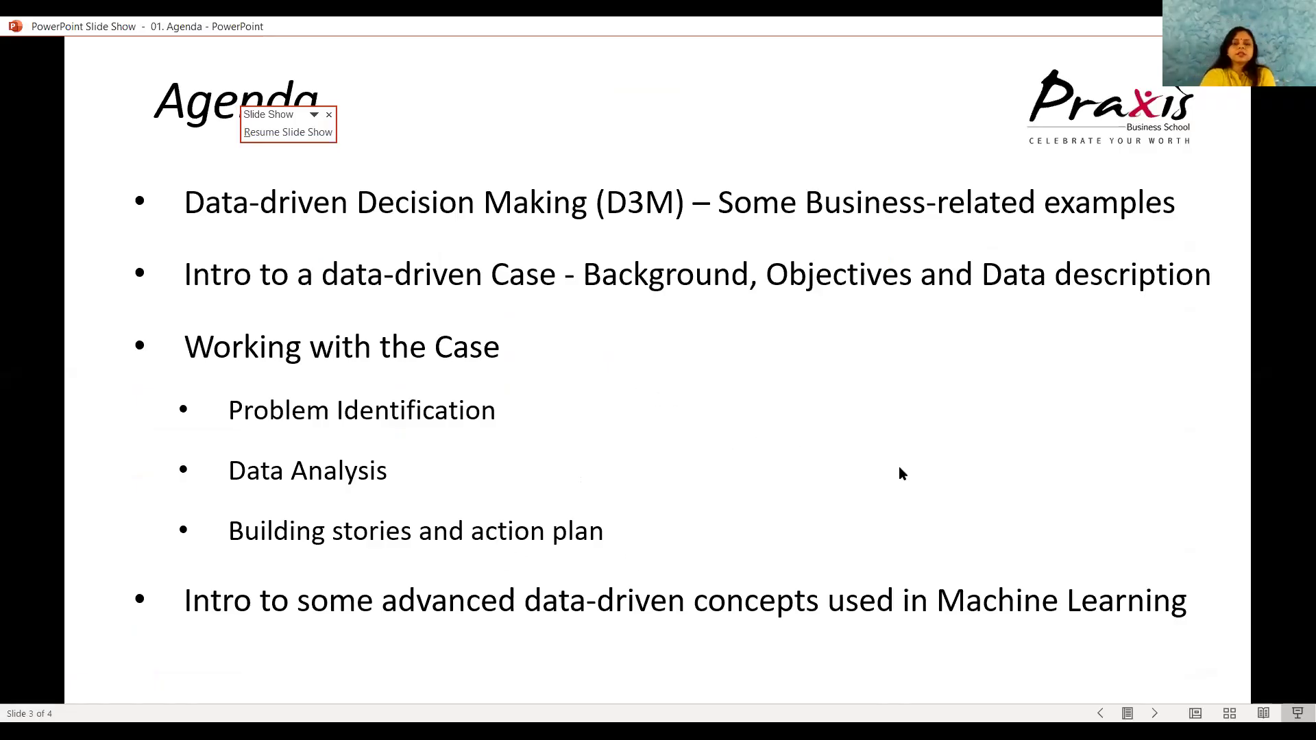